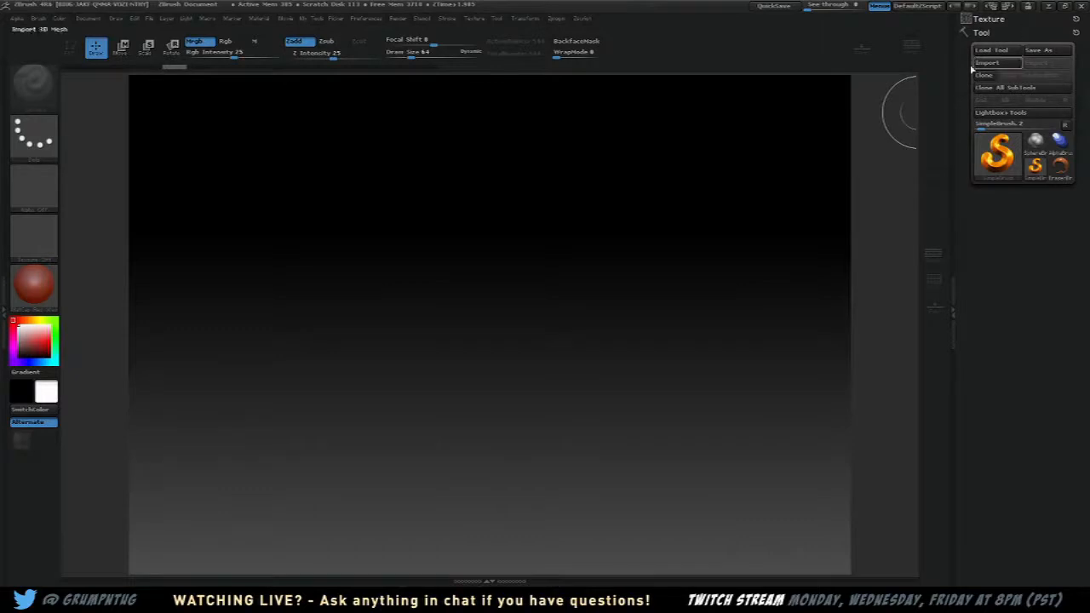
- Pull the Tool palette out and dock it back in the side tray beside the canvas
click(498, 19)
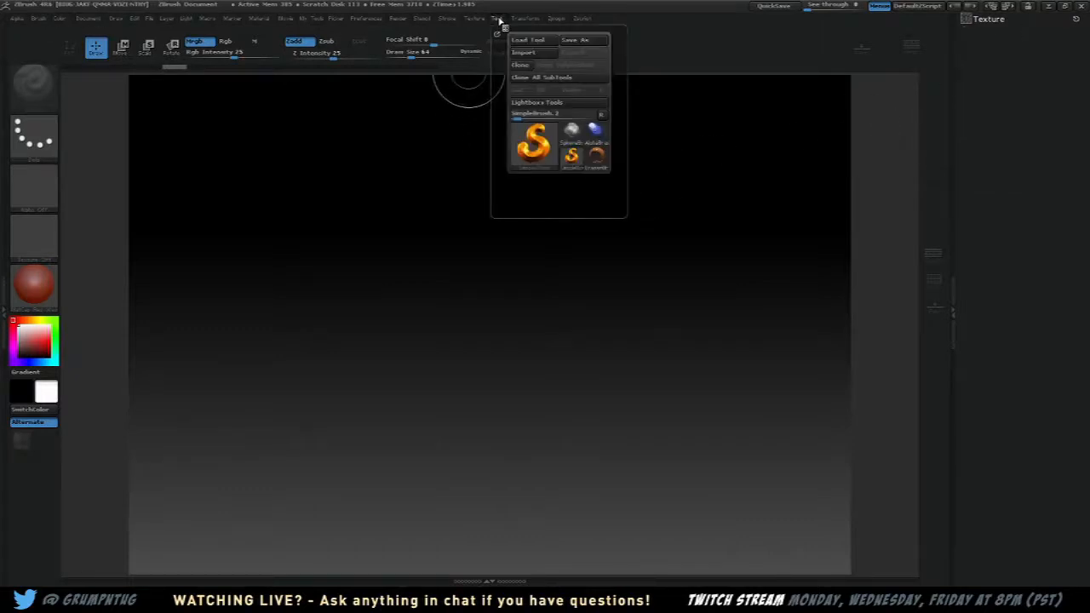
click(497, 34)
click(498, 19)
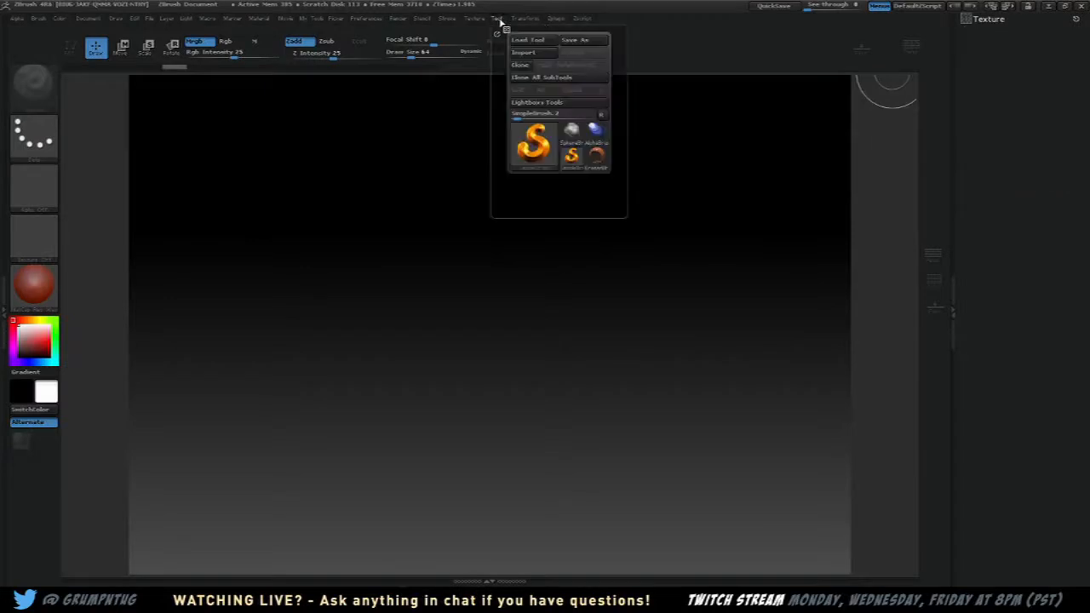
click(497, 34)
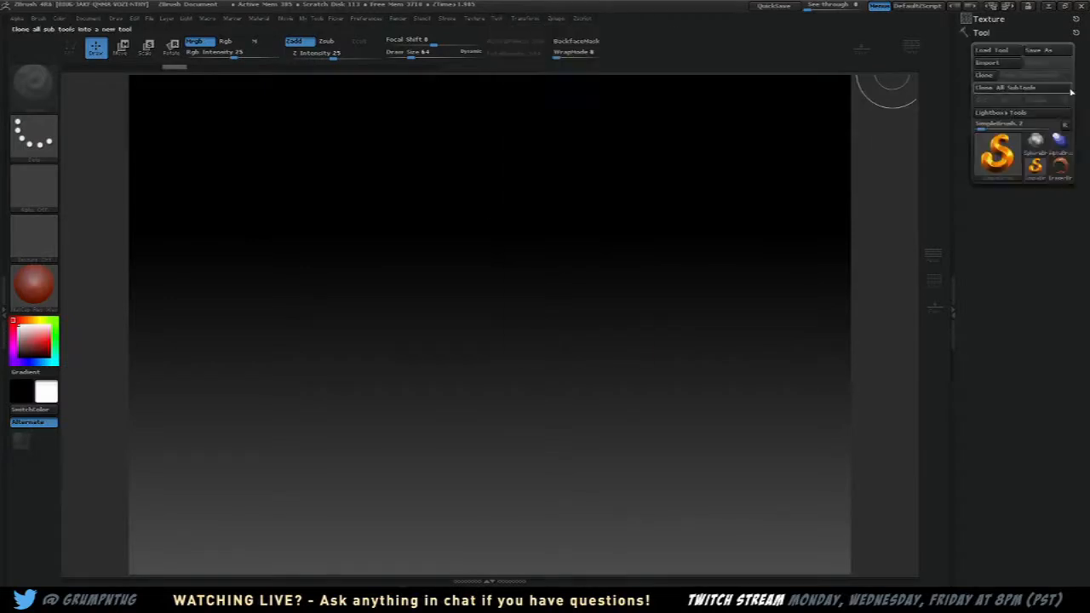
click(499, 19)
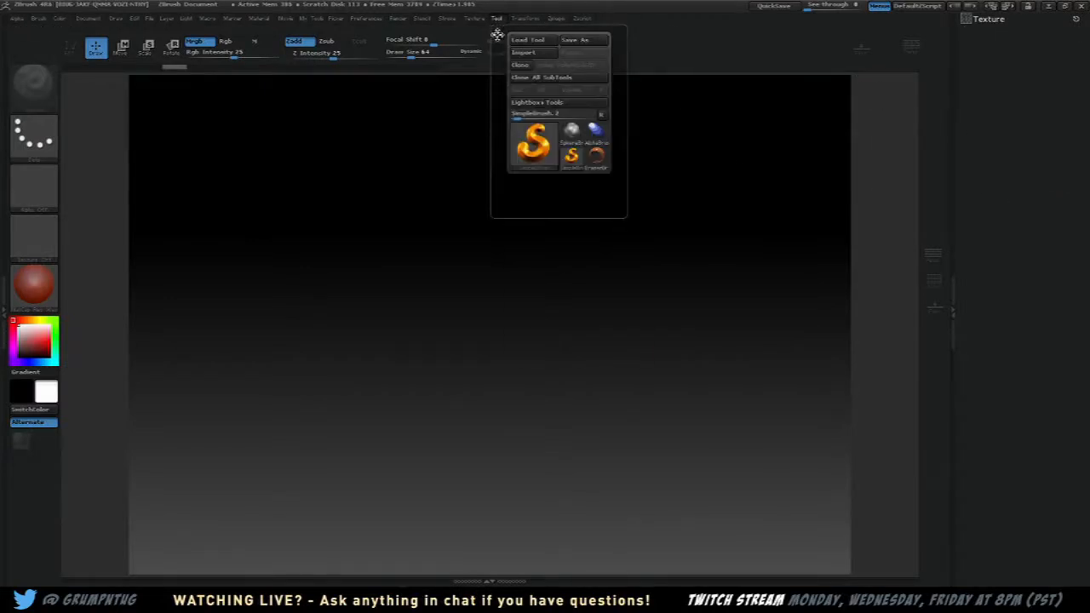
drag(496, 33, 967, 83)
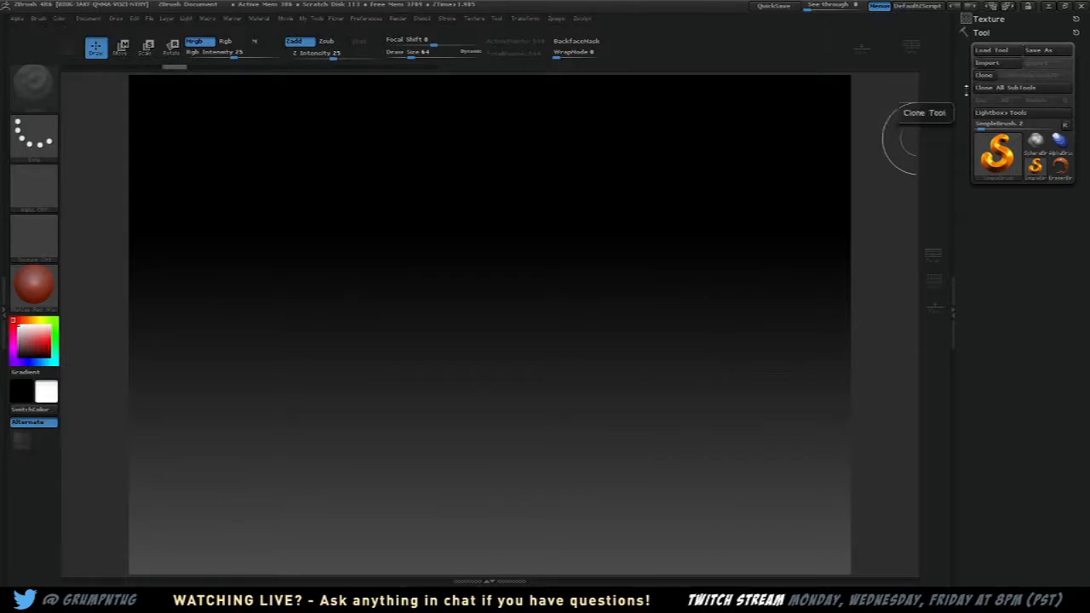
- Choose the Cube3D primitive as the current tool and draw a large cube on the canvas
mouse_move(1006, 162)
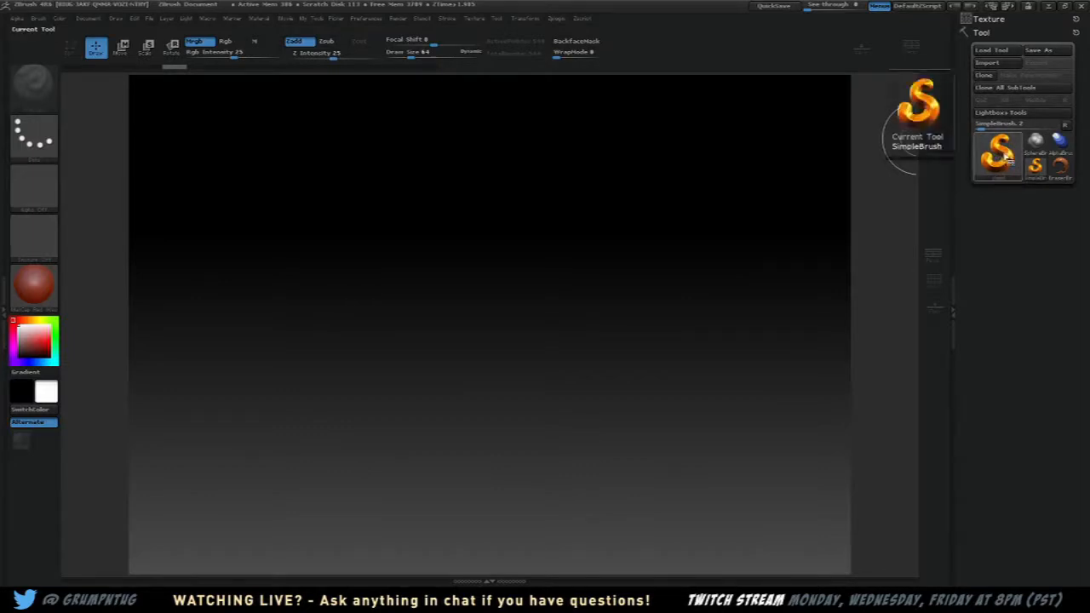
click(1008, 158)
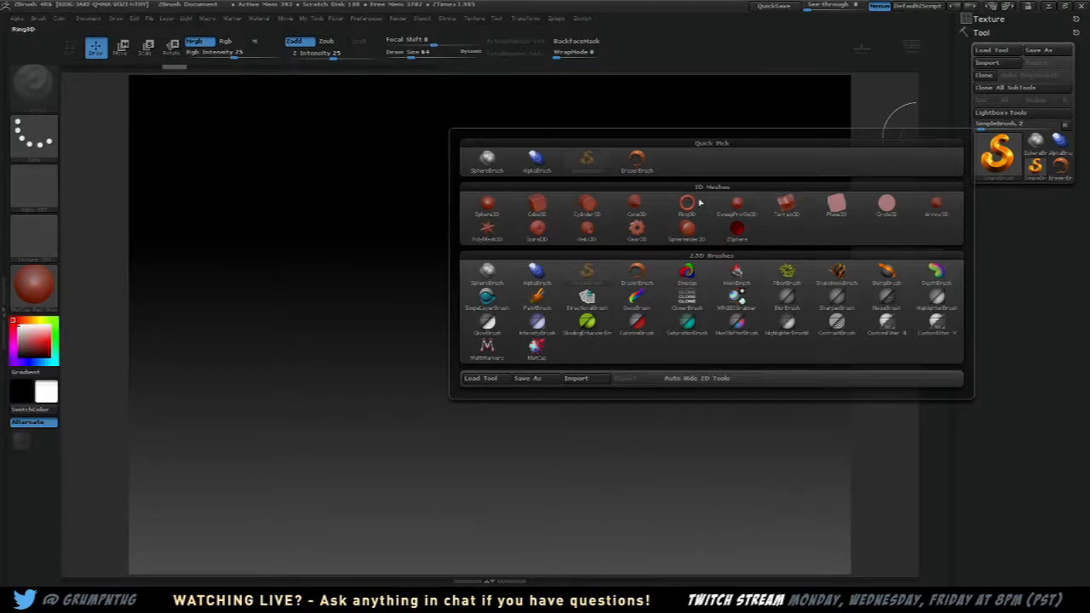
click(536, 207)
mouse_move(457, 309)
mouse_down()
mouse_move(460, 396)
mouse_move(434, 396)
mouse_move(416, 384)
mouse_move(468, 317)
mouse_move(530, 289)
mouse_move(560, 298)
mouse_move(535, 349)
mouse_move(587, 306)
mouse_move(540, 376)
mouse_move(567, 333)
mouse_move(550, 370)
mouse_move(589, 332)
mouse_move(567, 341)
mouse_move(631, 317)
mouse_move(640, 334)
mouse_move(635, 255)
mouse_move(630, 289)
mouse_move(613, 229)
mouse_move(618, 304)
mouse_move(591, 168)
mouse_up()
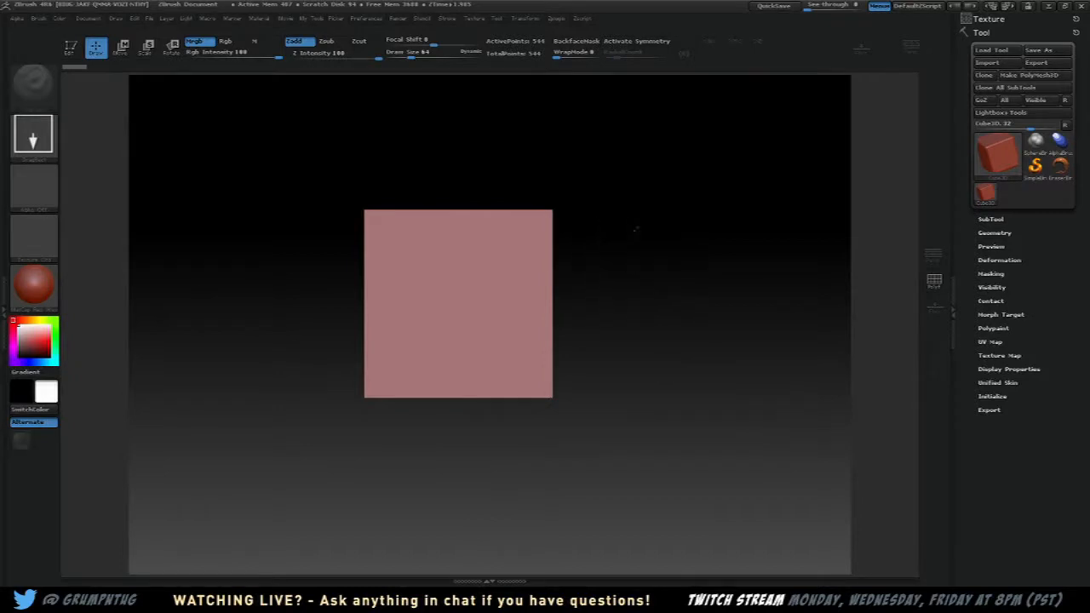
- Draw more cubes beside the first one and clear the whole canvas
mouse_move(638, 240)
mouse_down()
mouse_move(628, 271)
mouse_move(681, 301)
mouse_move(618, 263)
mouse_move(677, 259)
mouse_move(608, 299)
mouse_move(647, 337)
mouse_move(634, 322)
mouse_up()
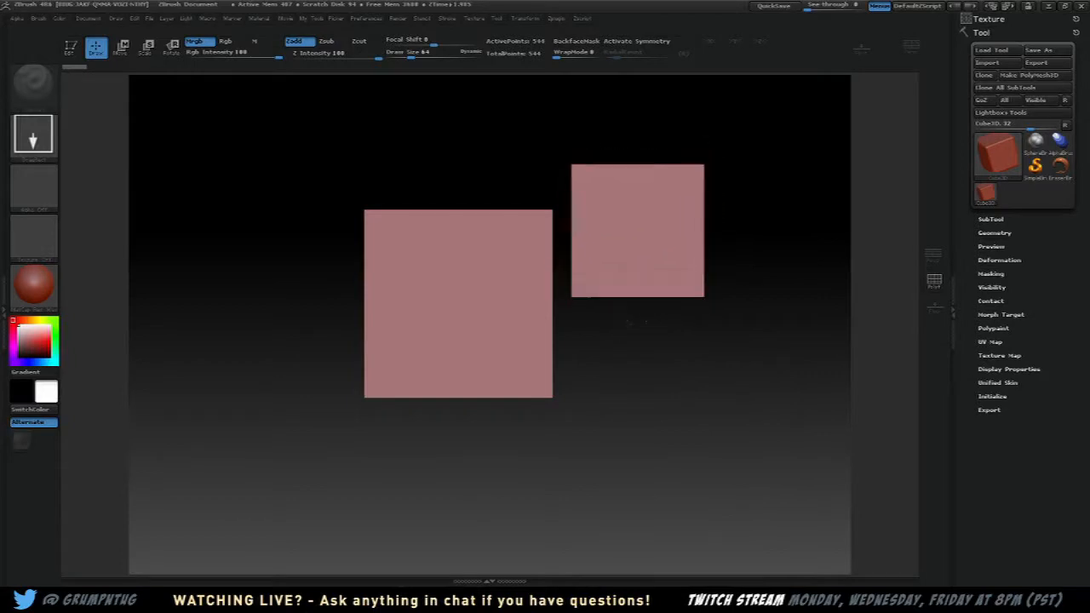
drag(571, 341, 747, 404)
key(ctrl+n)
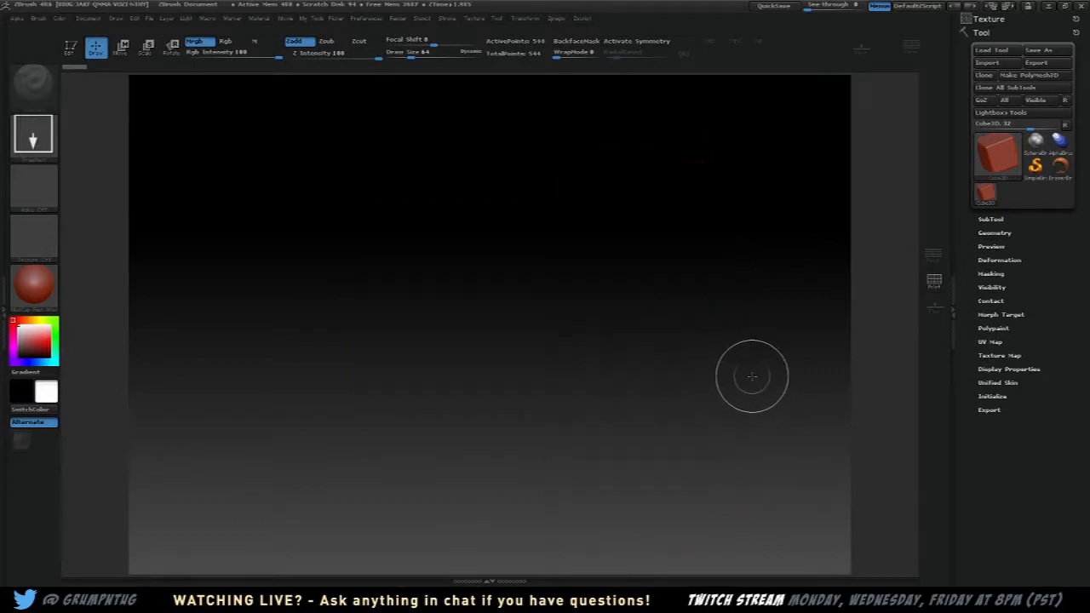
- Draw a single cube near the middle of the canvas and put it in Edit mode
drag(465, 294, 475, 425)
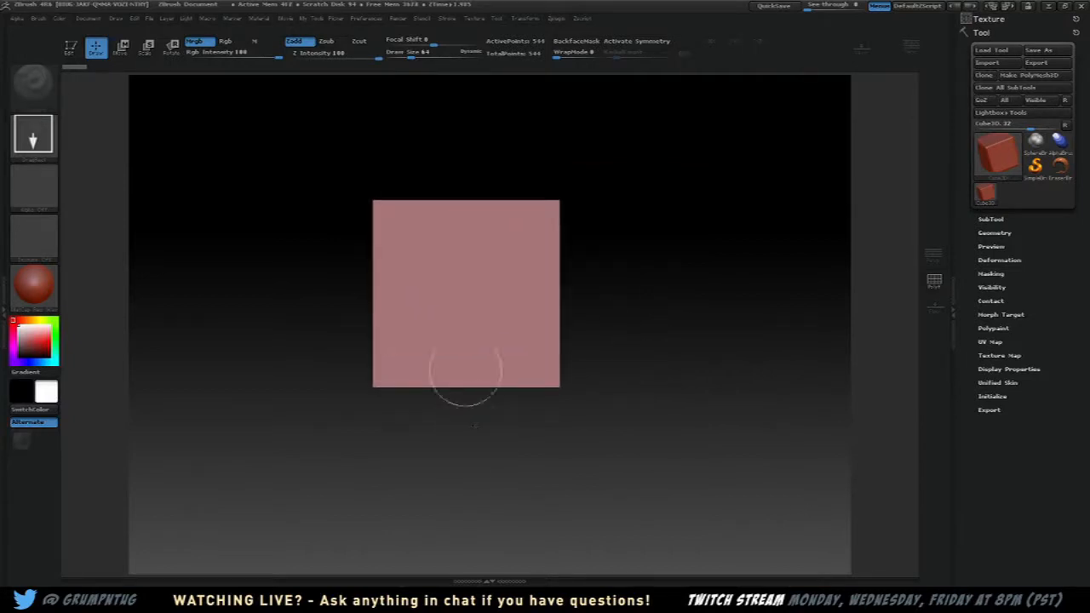
click(74, 49)
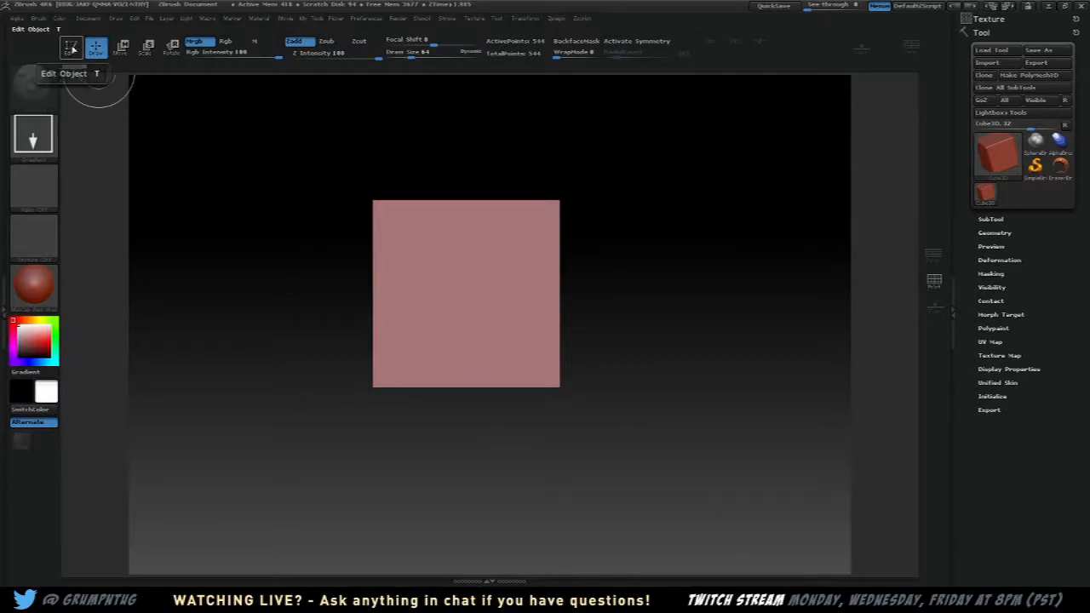
click(74, 49)
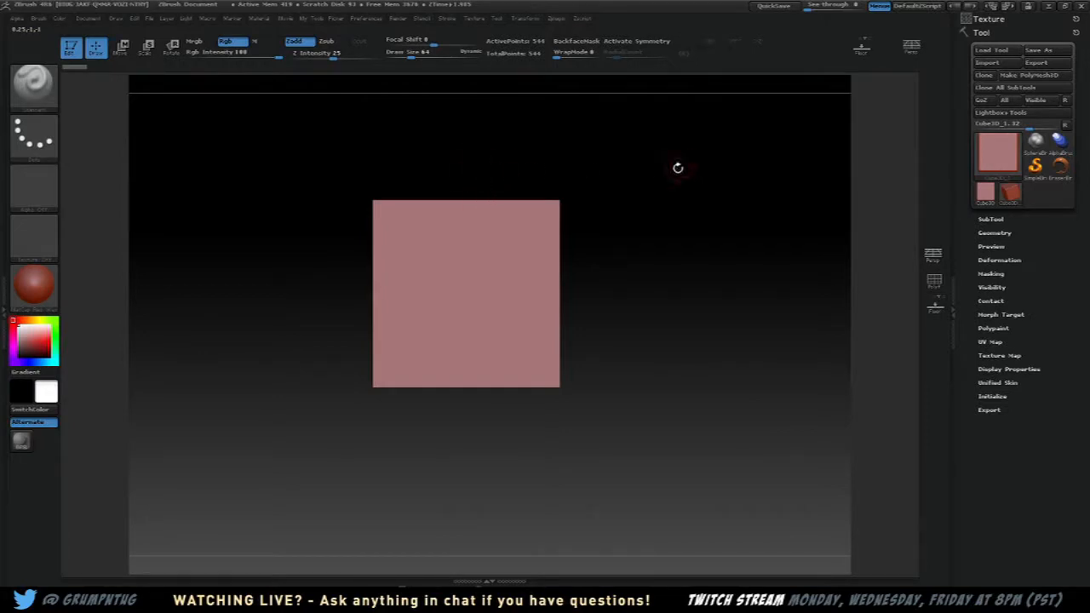
- Examine the cube from several angles and distances by rotating, moving and zooming the view
drag(706, 186, 518, 203)
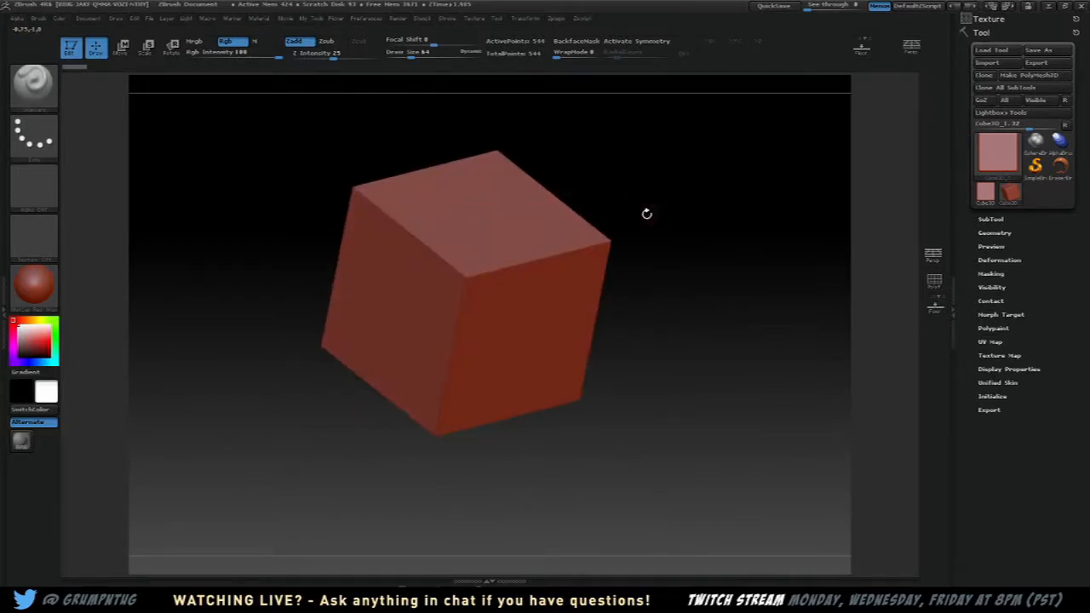
mouse_move(646, 213)
mouse_down()
mouse_move(637, 226)
mouse_move(647, 183)
mouse_move(586, 202)
mouse_move(703, 241)
mouse_move(616, 175)
mouse_move(642, 224)
mouse_move(659, 212)
mouse_up()
key(ctrl)
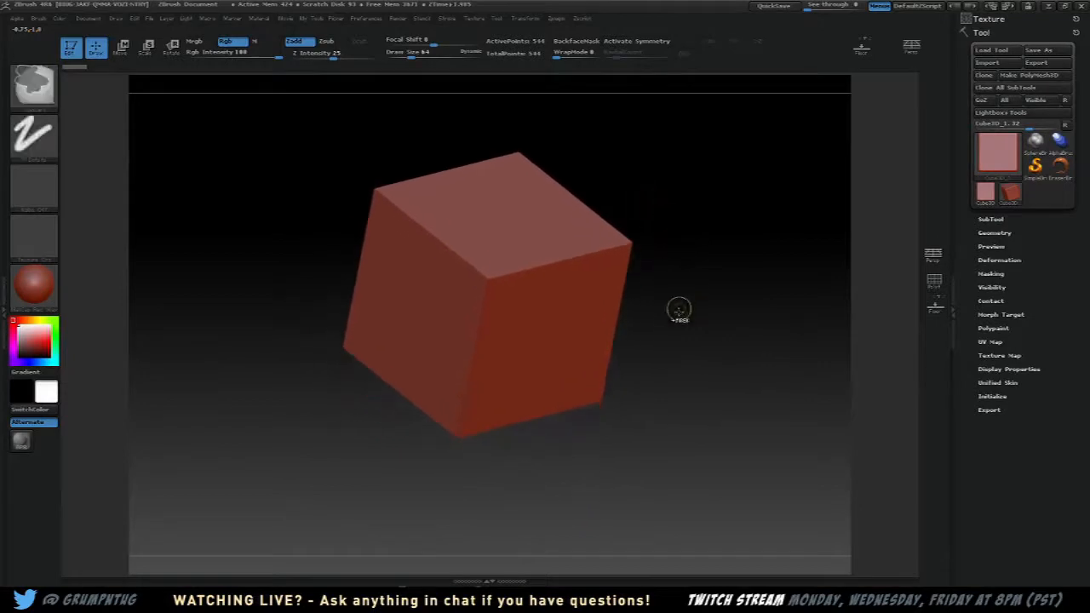
mouse_move(679, 310)
ctrl+right_down()
mouse_move(672, 278)
mouse_move(681, 396)
mouse_move(675, 256)
mouse_move(671, 341)
mouse_move(670, 298)
ctrl+right_up()
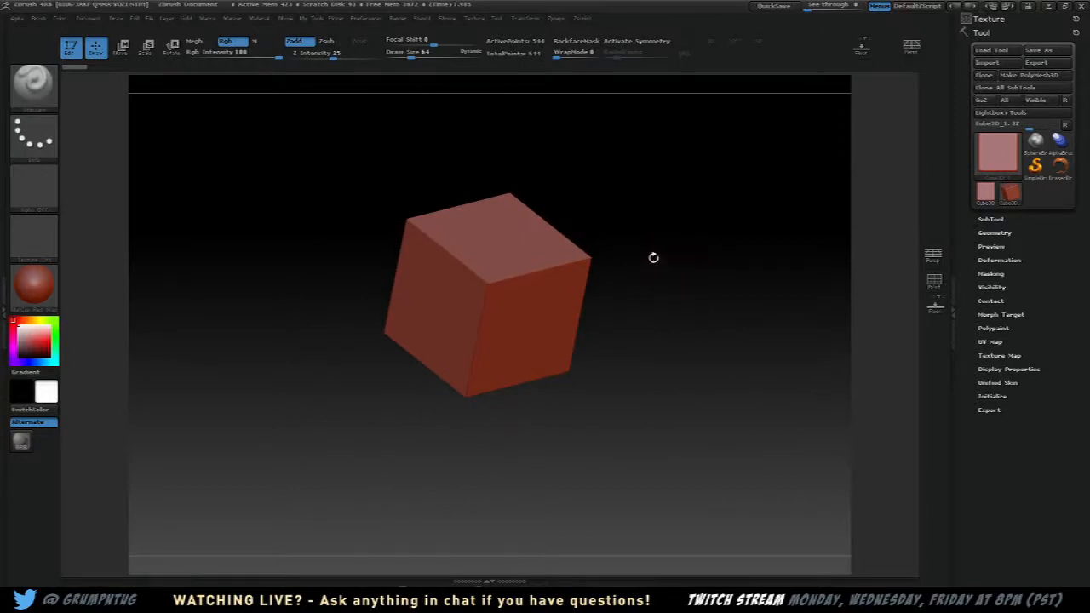
mouse_move(652, 245)
mouse_down()
mouse_move(674, 226)
mouse_move(601, 212)
mouse_move(627, 239)
mouse_move(673, 220)
mouse_up()
key(ctrl)
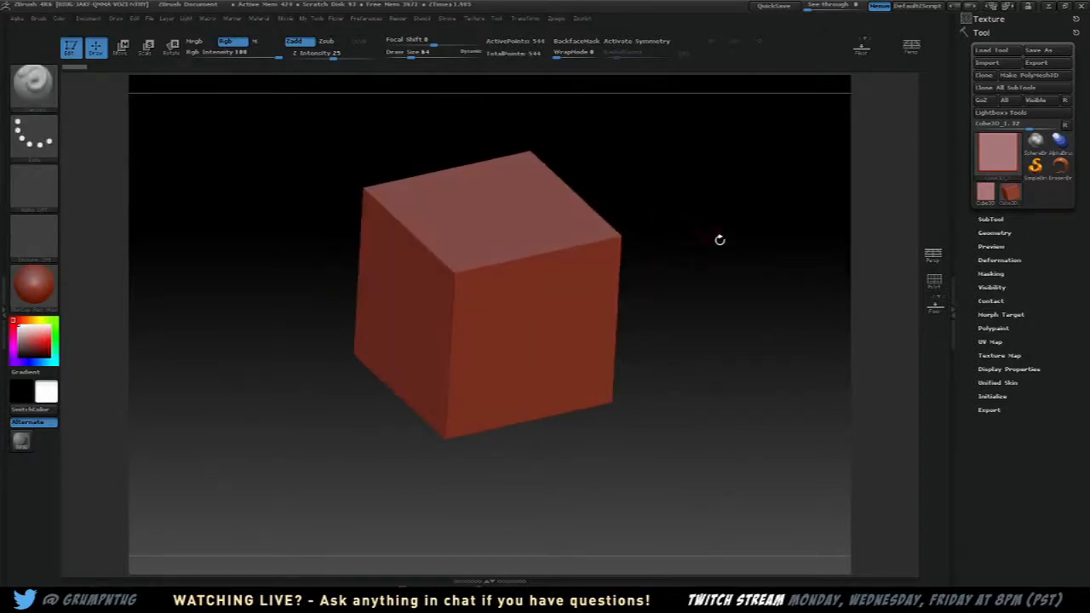
mouse_move(719, 240)
mouse_down()
mouse_move(673, 246)
mouse_move(710, 250)
mouse_up()
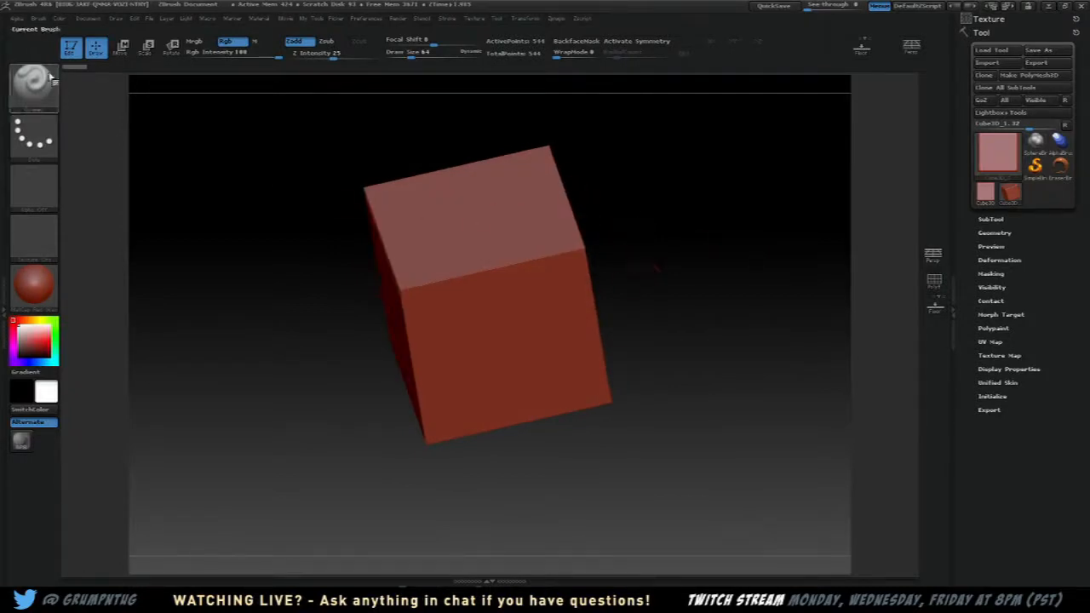
- Clear the canvas and draw a Sphere3D primitive in Edit mode
key(ctrl+n)
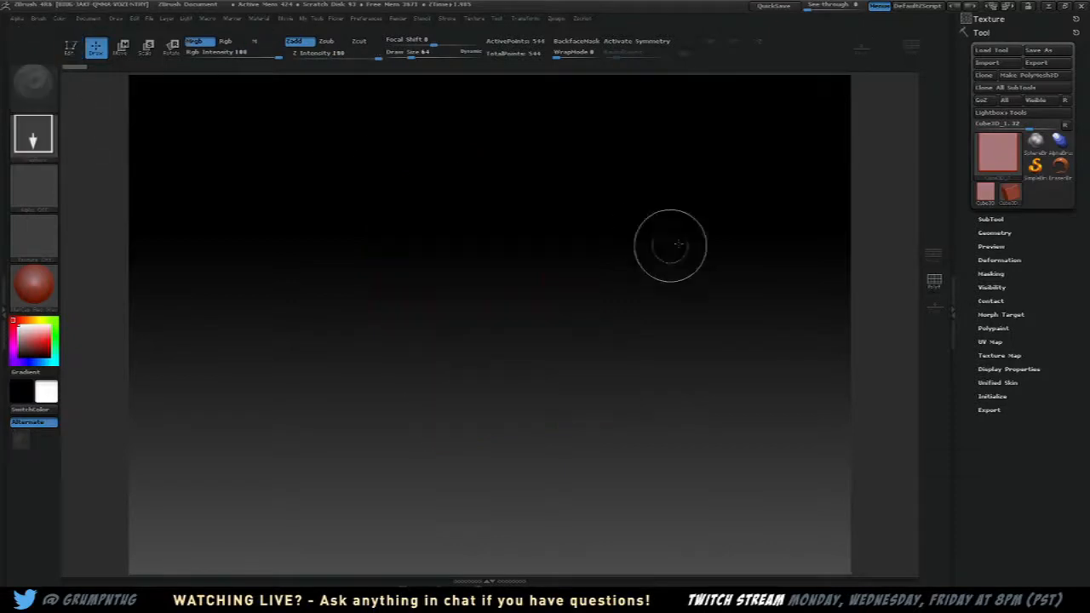
click(1005, 162)
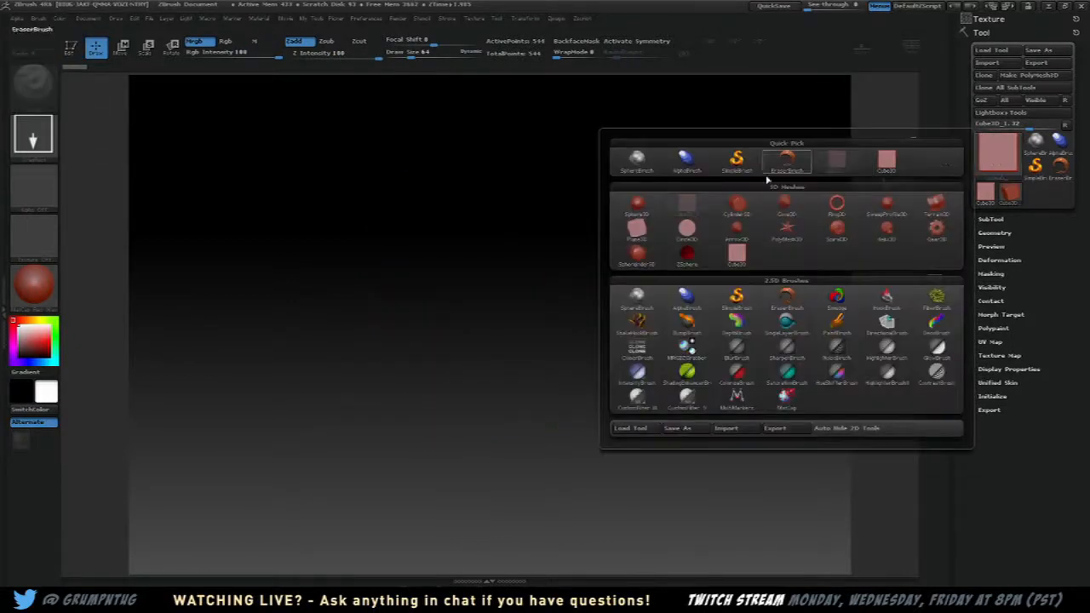
click(638, 205)
drag(468, 321, 479, 455)
key(t)
click(72, 47)
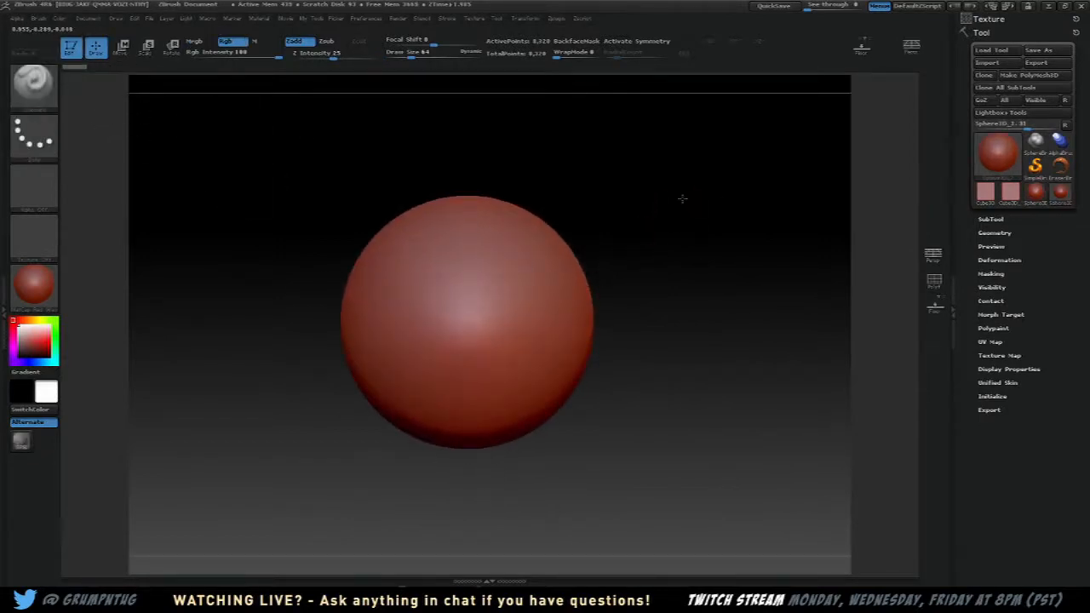
- Convert the sphere to a PolyMesh3D and sculpt freehand strokes on its surface
click(464, 309)
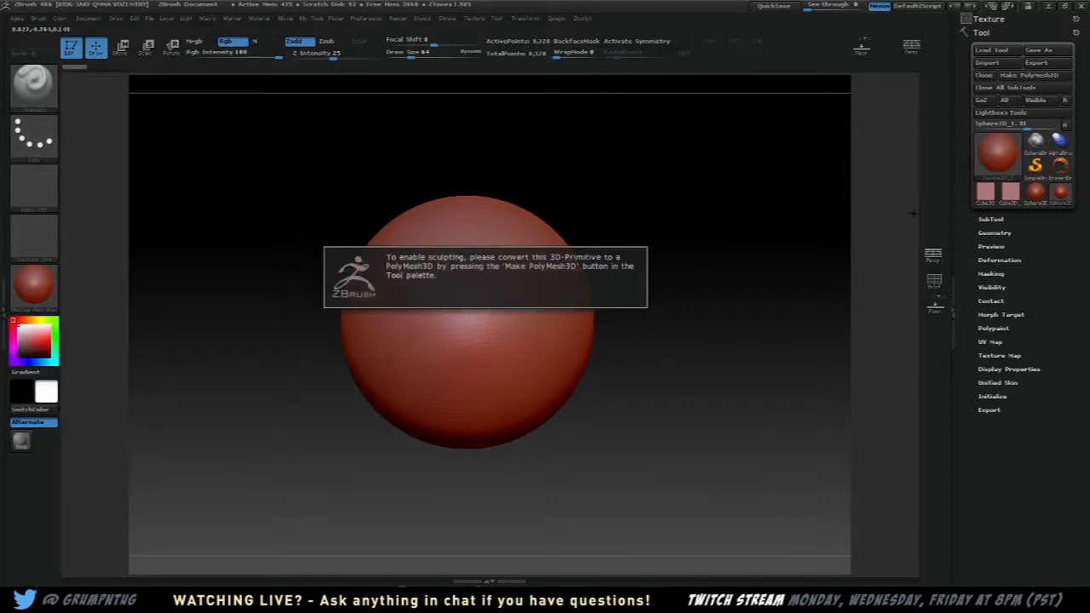
click(1028, 75)
mouse_move(443, 266)
mouse_down()
mouse_move(539, 281)
mouse_move(464, 371)
mouse_move(430, 269)
mouse_move(385, 323)
mouse_move(416, 269)
mouse_move(419, 288)
mouse_up()
mouse_move(673, 242)
mouse_down()
mouse_move(628, 245)
mouse_move(657, 252)
mouse_move(680, 279)
mouse_move(596, 266)
mouse_move(620, 267)
mouse_up()
- Import thingy.obj from the Desktop and draw it on a cleared canvas with Edit mode off
click(70, 49)
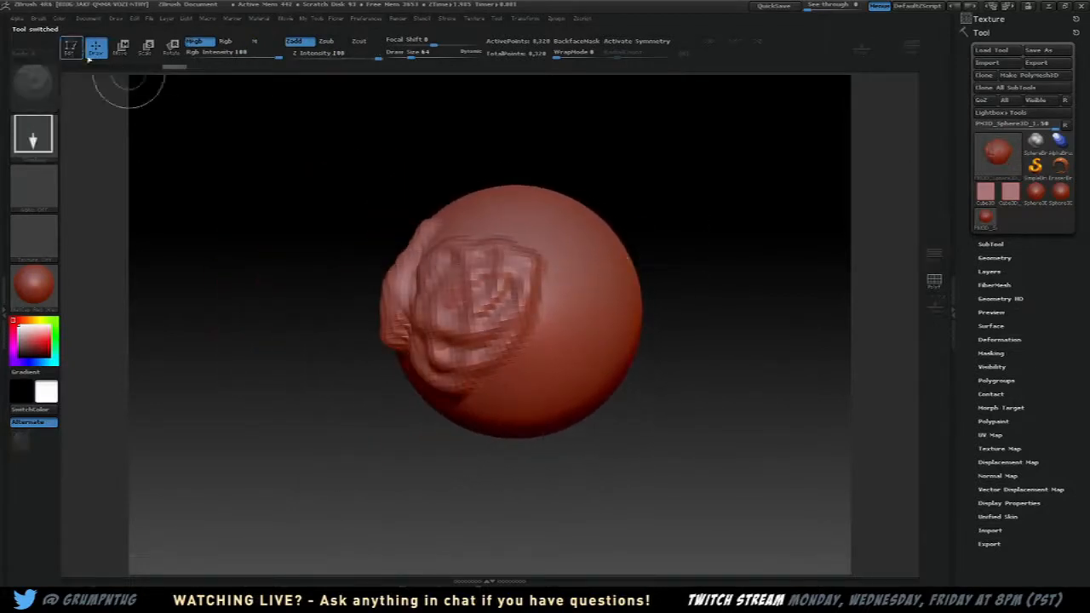
key(ctrl+n)
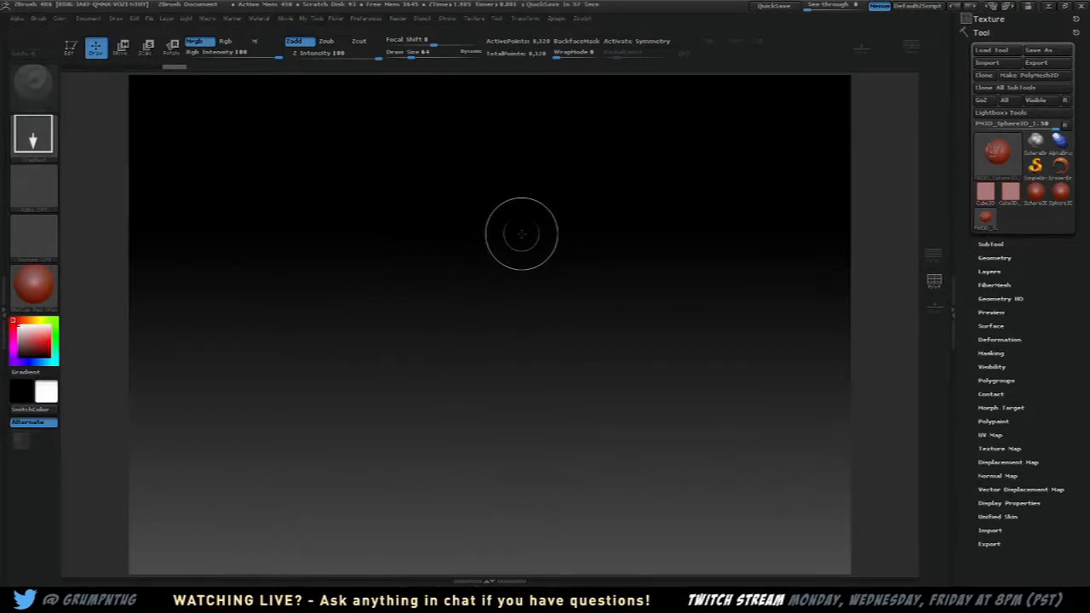
click(1004, 67)
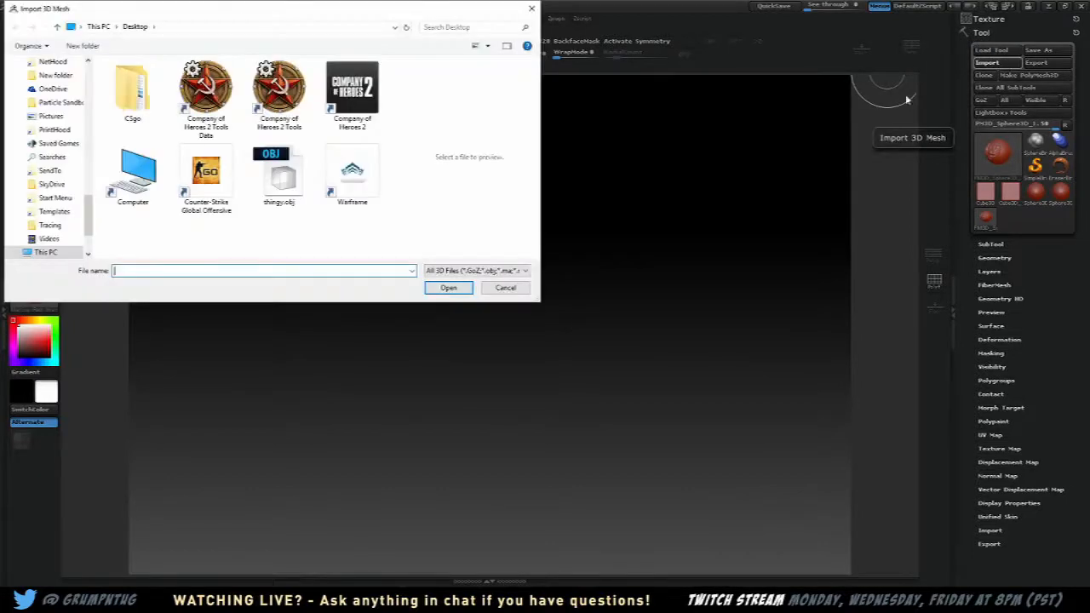
drag(362, 11, 421, 44)
click(578, 304)
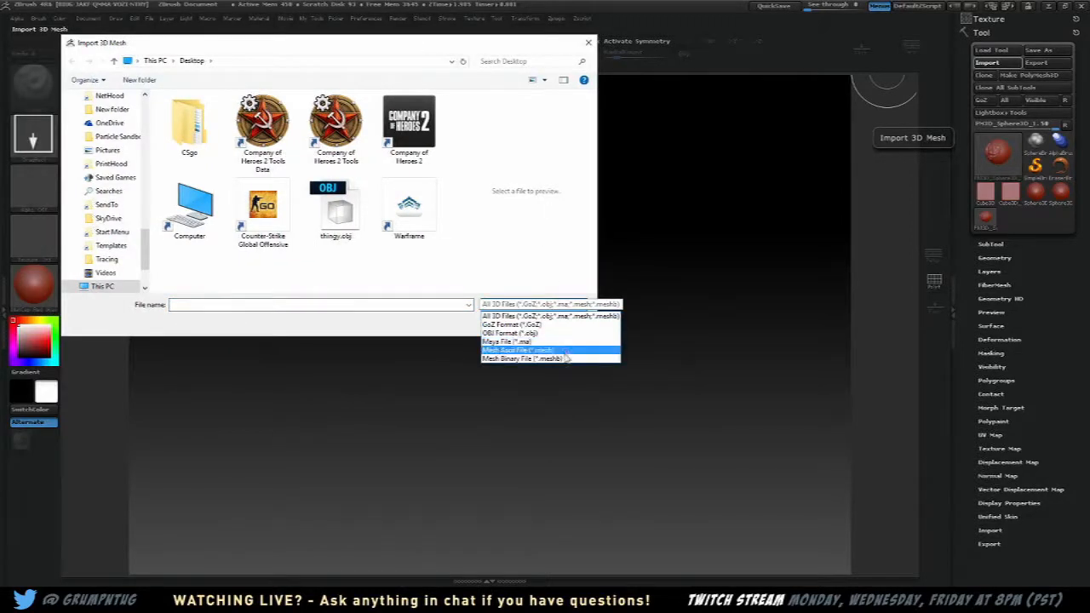
click(492, 268)
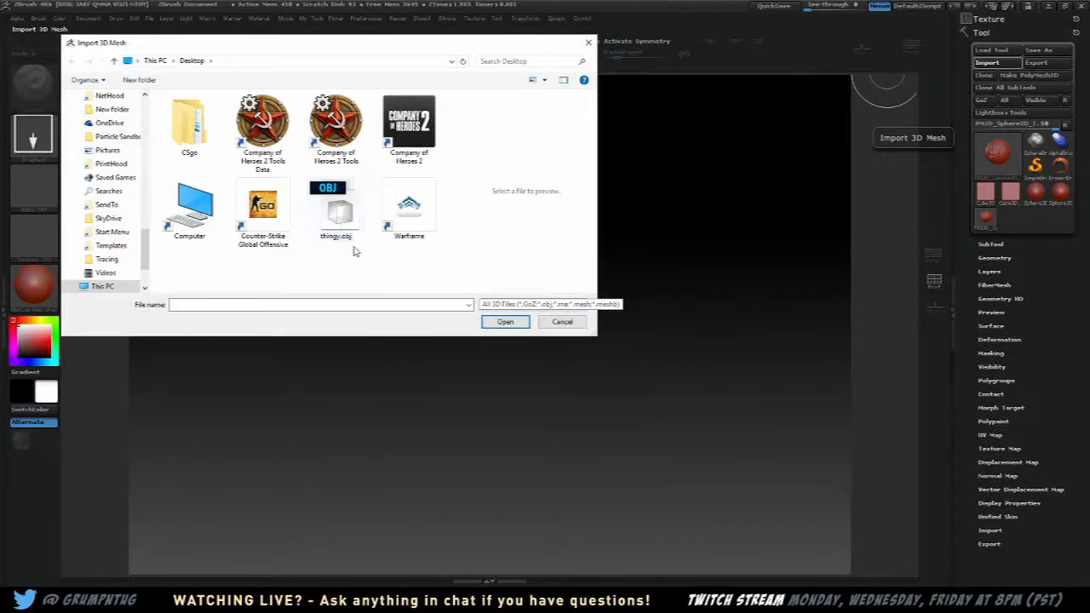
click(336, 213)
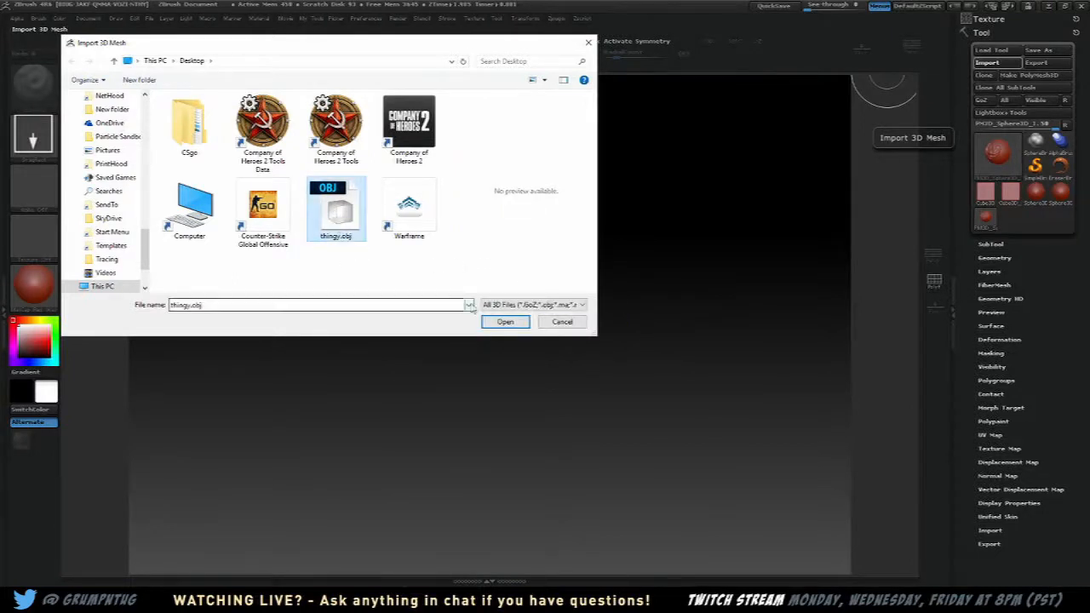
click(506, 321)
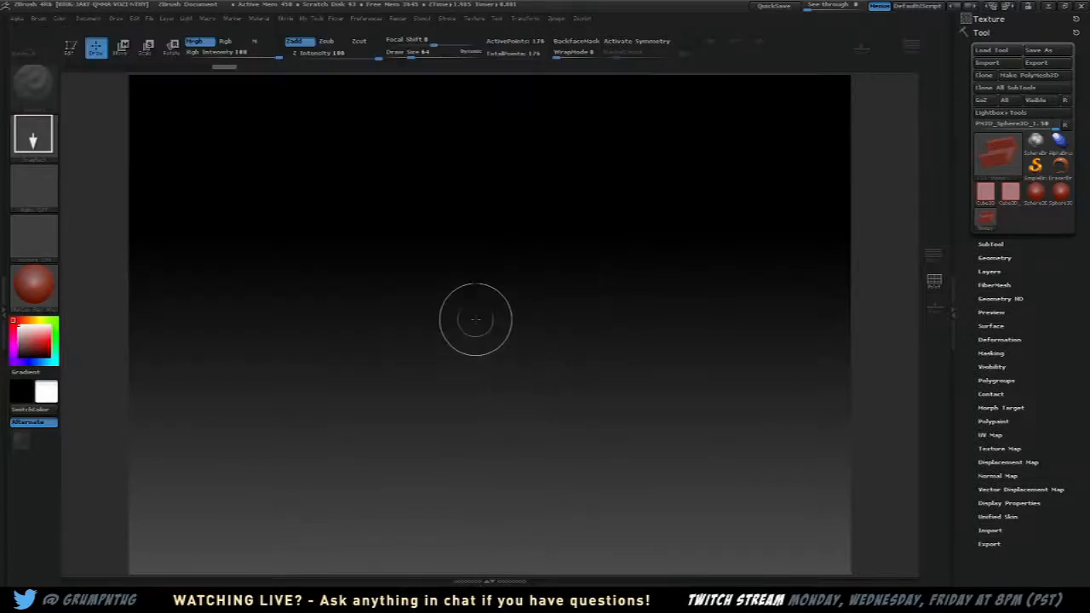
mouse_move(475, 319)
mouse_down()
mouse_move(491, 516)
mouse_move(511, 502)
mouse_move(491, 461)
mouse_move(507, 425)
mouse_move(515, 435)
mouse_move(498, 484)
mouse_move(476, 487)
mouse_up()
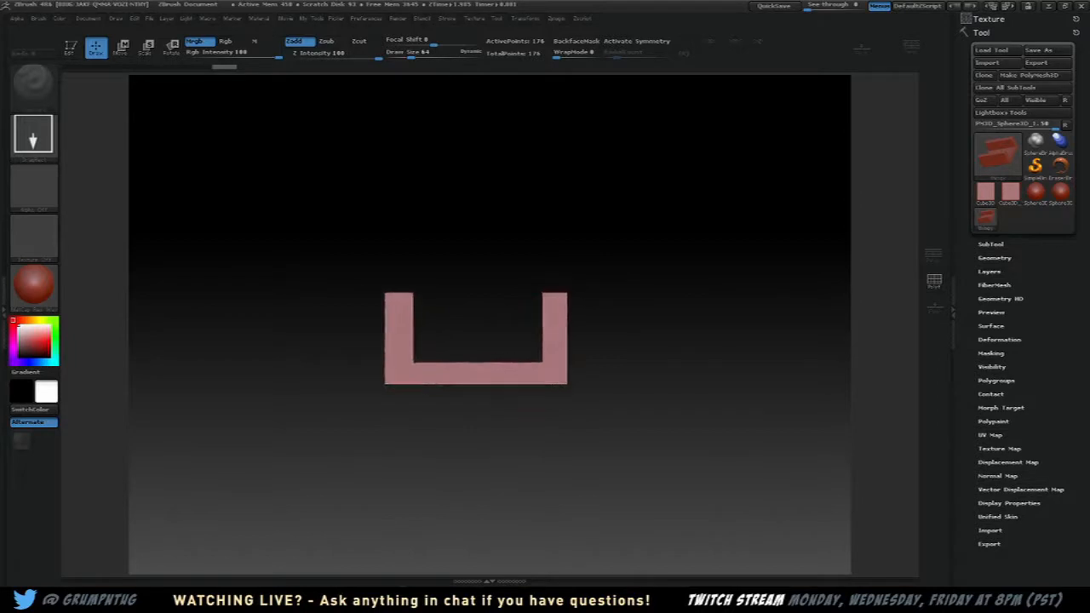
- Check the available 3D meshes for the imported thingy tool and clear the canvas
click(1002, 158)
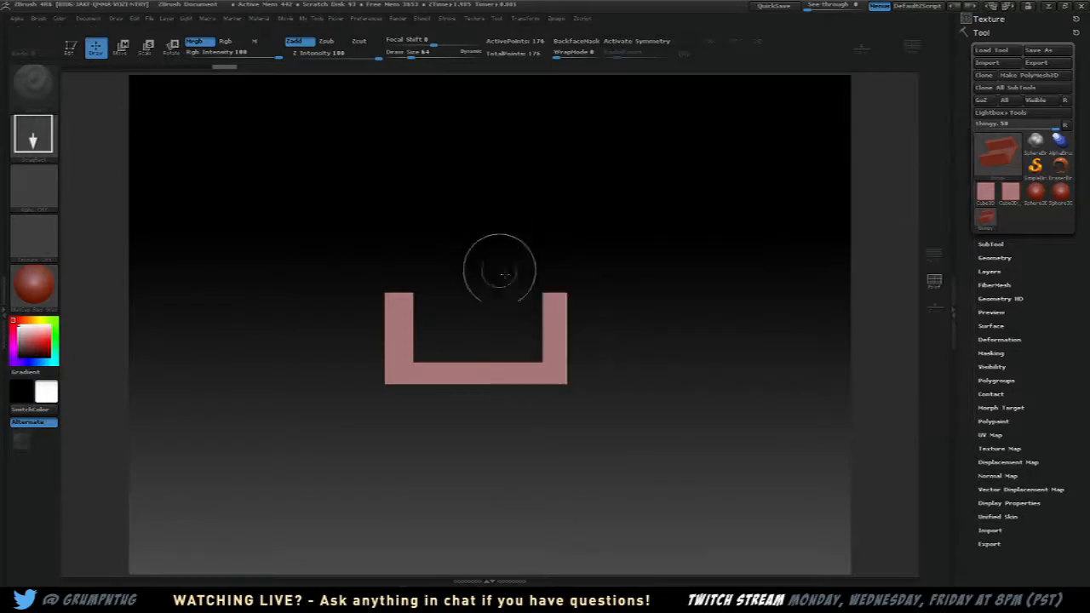
click(1009, 160)
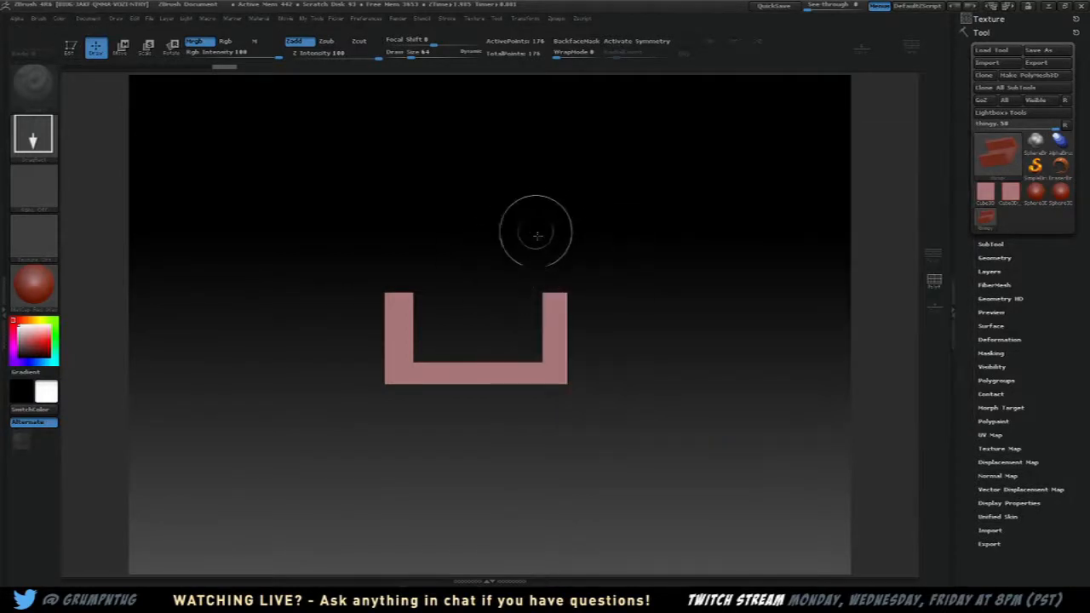
click(992, 164)
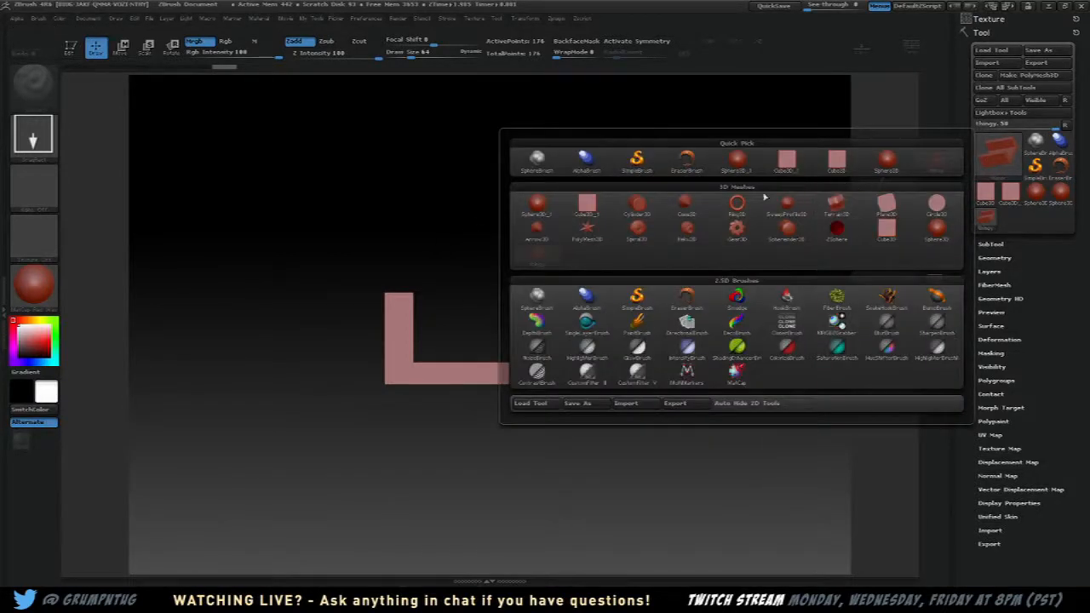
mouse_move(529, 248)
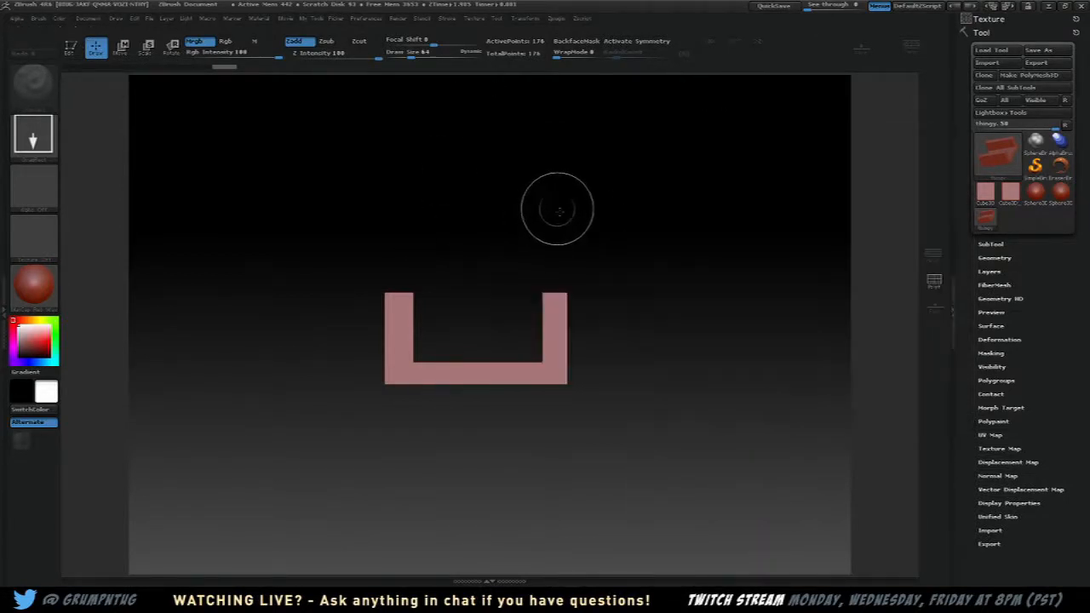
key(ctrl+n)
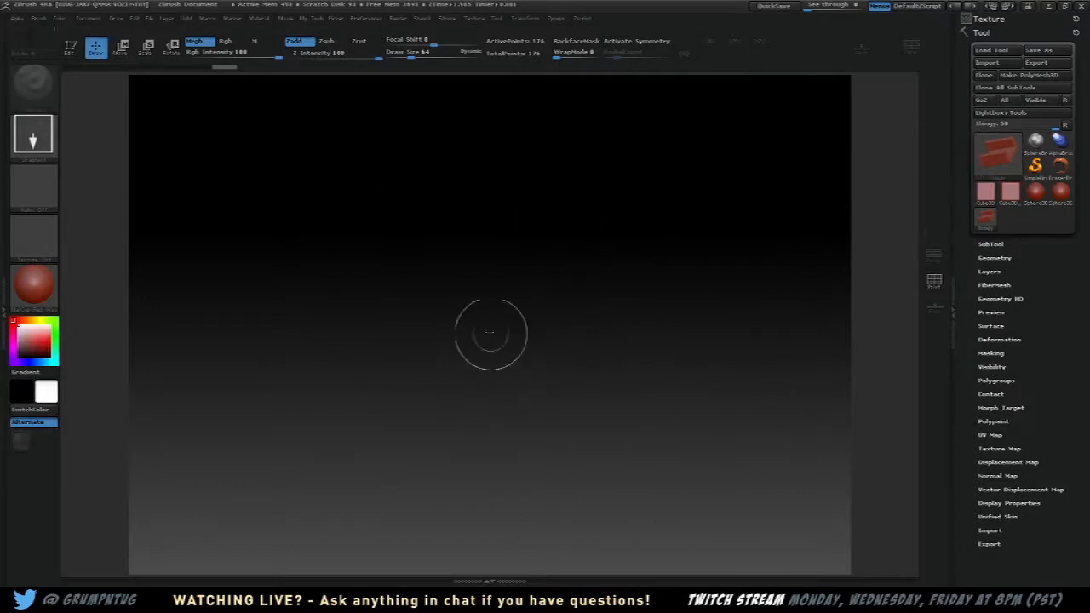
- Draw the imported thingy mesh, view it from an angle in Edit mode, and clear the canvas with Edit mode off
drag(486, 333, 482, 510)
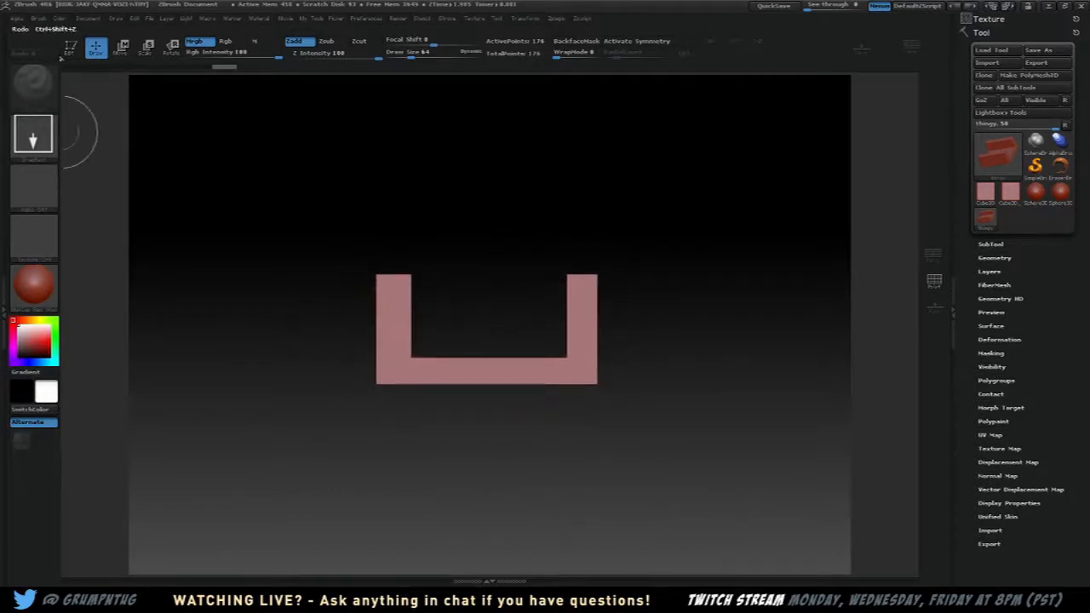
click(68, 47)
drag(629, 154, 423, 227)
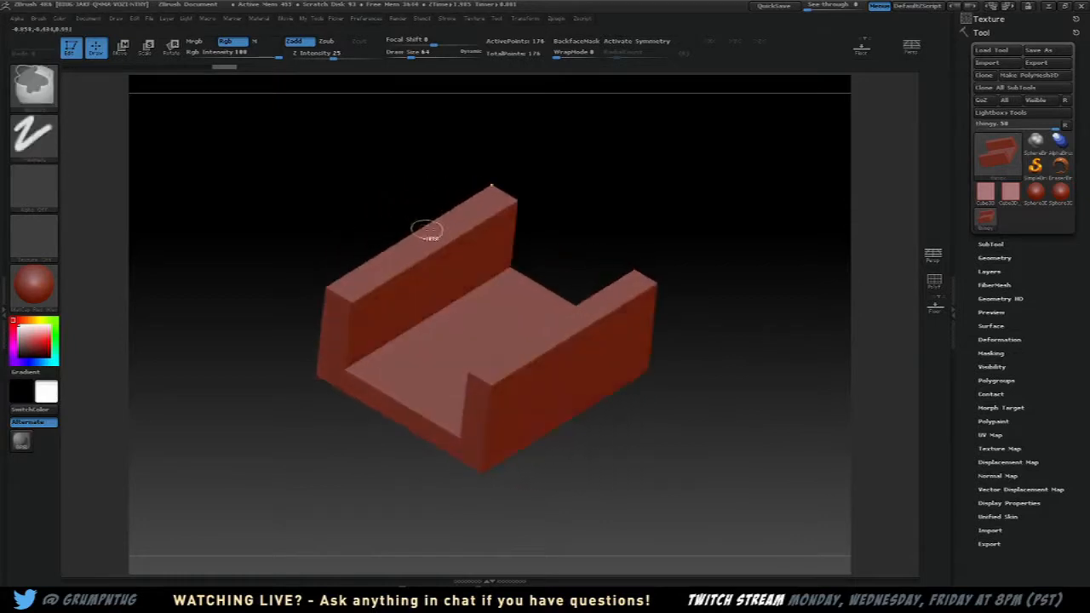
click(71, 50)
key(ctrl+n)
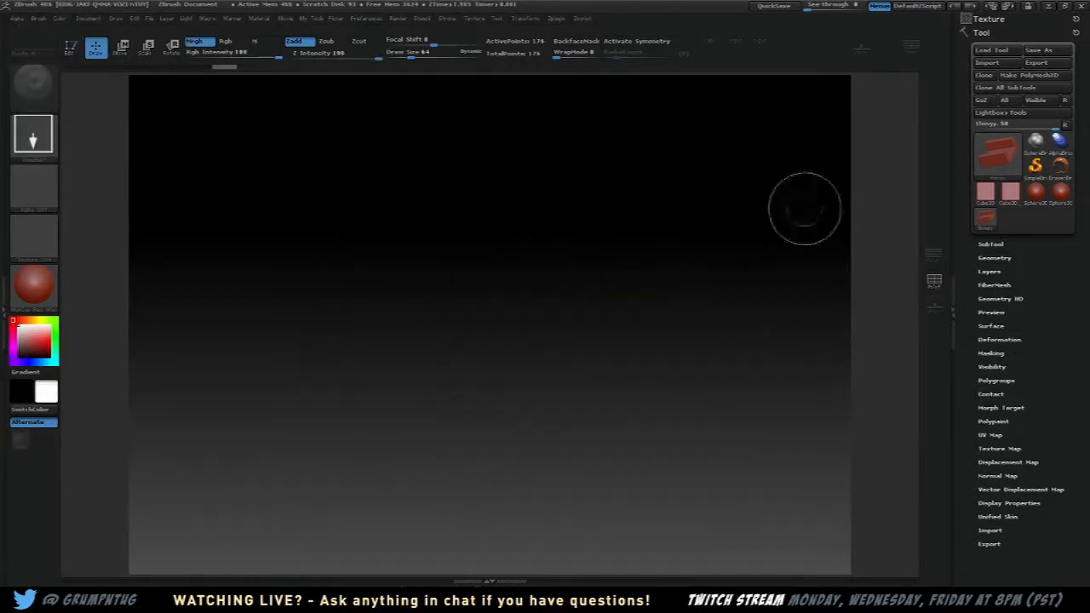
- Redraw the thingy mesh, rotate it in Edit mode, and leave Edit mode to clear the canvas again
mouse_move(475, 325)
mouse_down()
mouse_move(481, 345)
mouse_move(562, 400)
mouse_move(505, 308)
mouse_move(489, 341)
mouse_move(511, 435)
mouse_move(464, 409)
mouse_move(457, 463)
mouse_move(457, 433)
mouse_move(498, 447)
mouse_move(475, 468)
mouse_move(485, 473)
mouse_move(476, 501)
mouse_up()
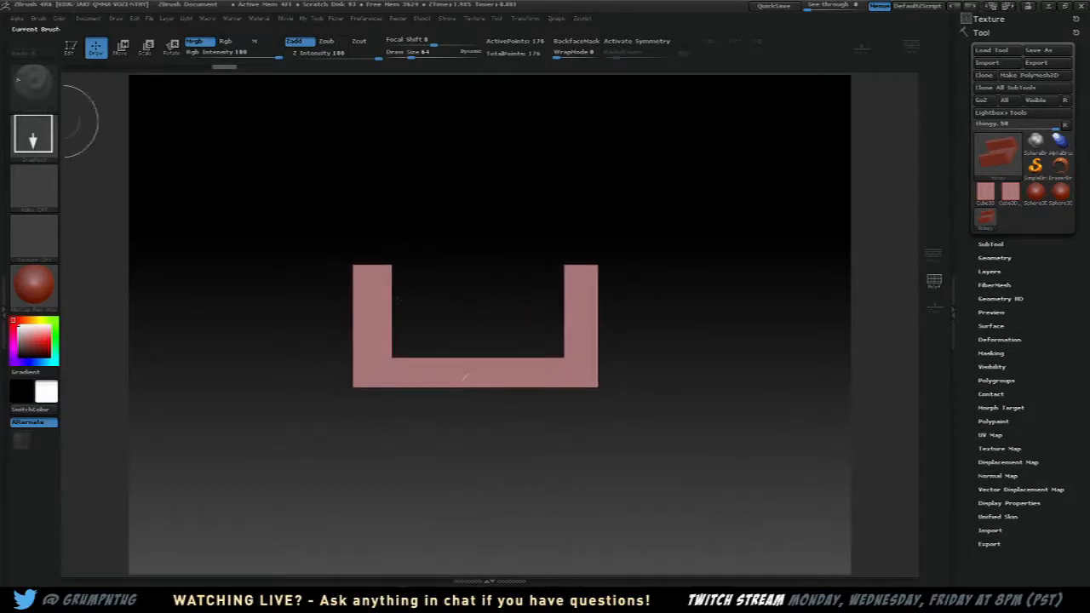
key(t)
mouse_move(555, 134)
mouse_down()
mouse_move(522, 199)
mouse_move(565, 195)
mouse_move(529, 207)
mouse_up()
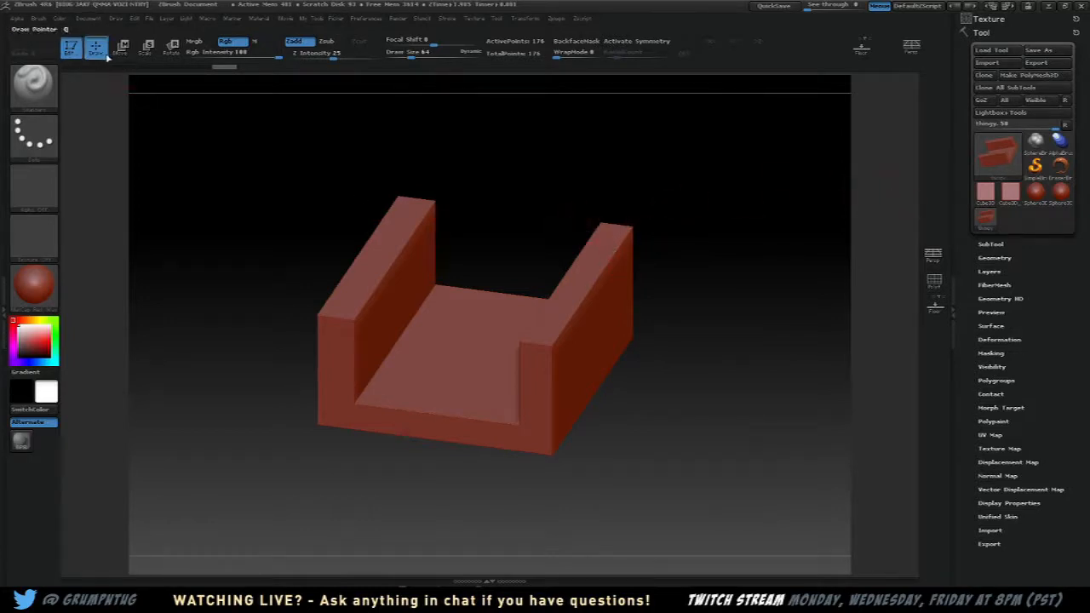
key(t)
key(ctrl+n)
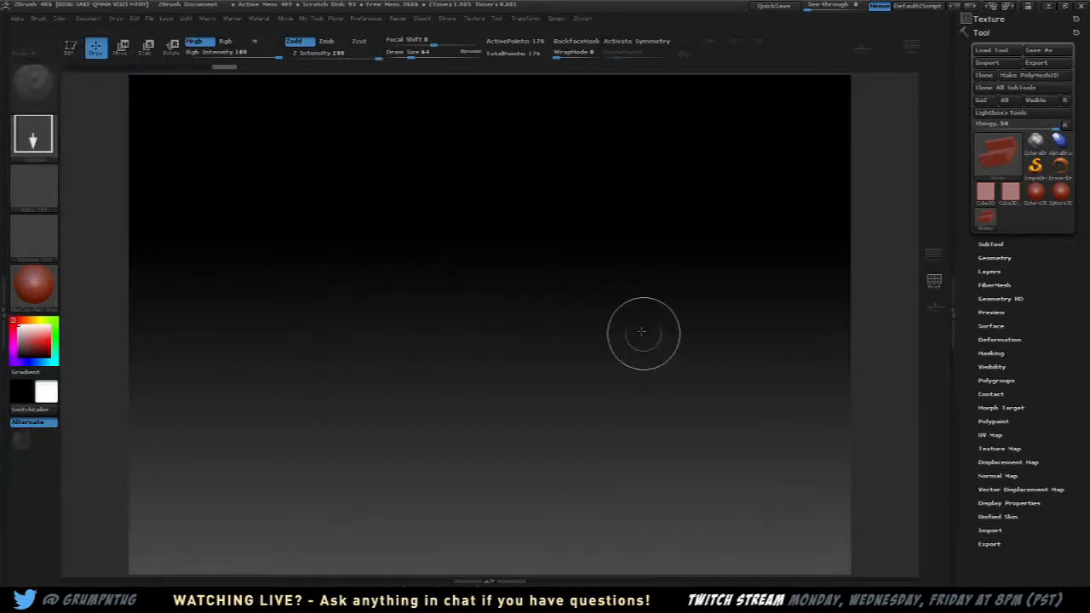
- Draw the Sphere3D_1 mesh on the canvas without Edit mode and clear it
click(1001, 162)
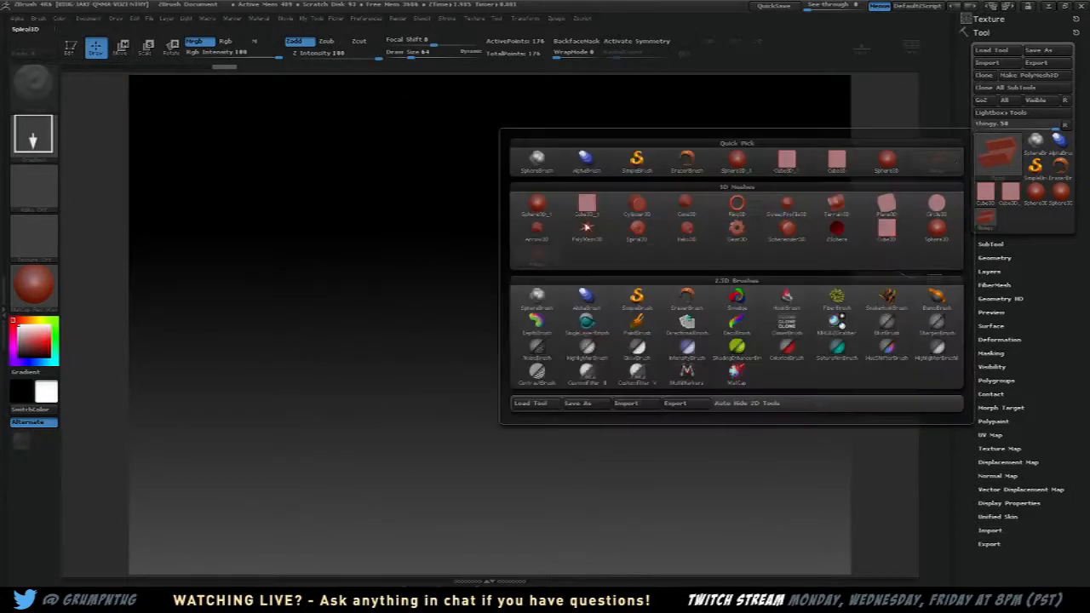
click(541, 211)
drag(488, 347, 494, 501)
key(ctrl+n)
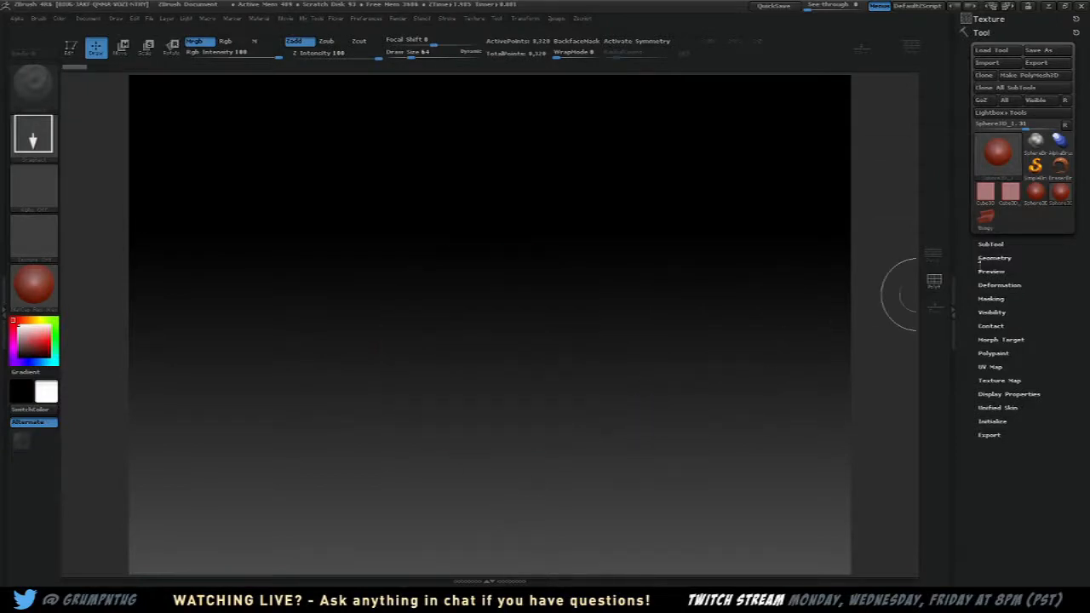
- Draw the Sphere3D primitive at the middle of the canvas and turn on Edit mode
click(998, 153)
click(937, 229)
drag(469, 319, 460, 536)
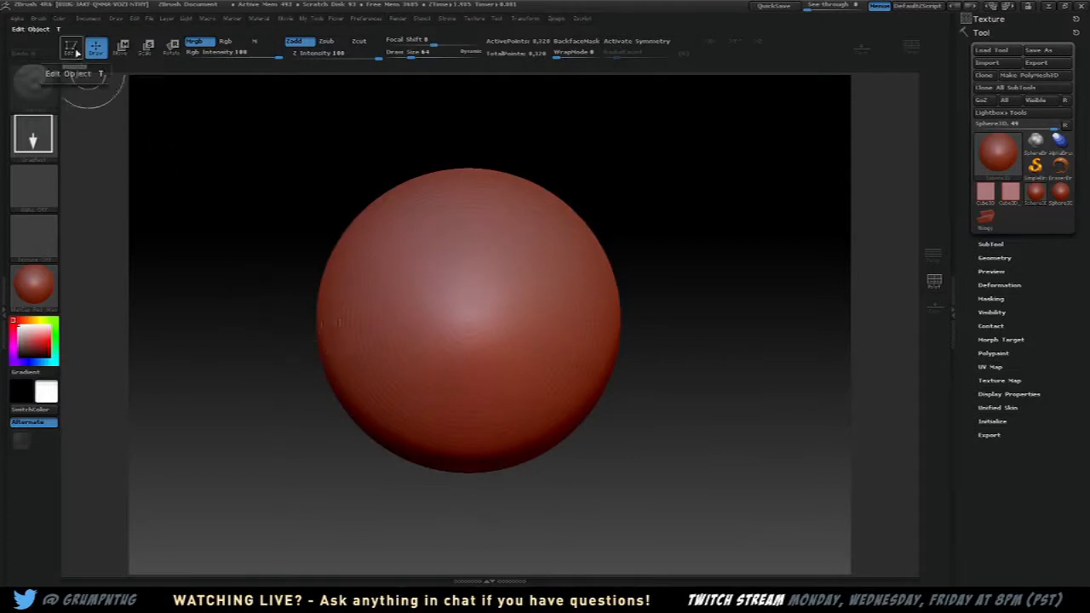
click(70, 48)
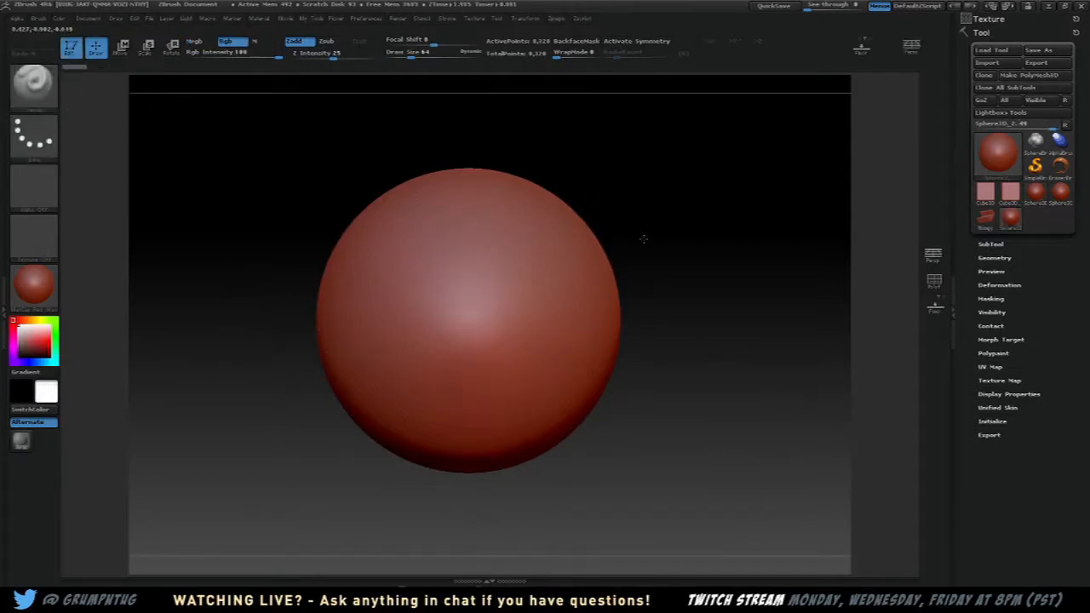
- Convert the sphere primitive to a PolyMesh3D, and test it with a freehand sculpt stroke that is undone
click(454, 293)
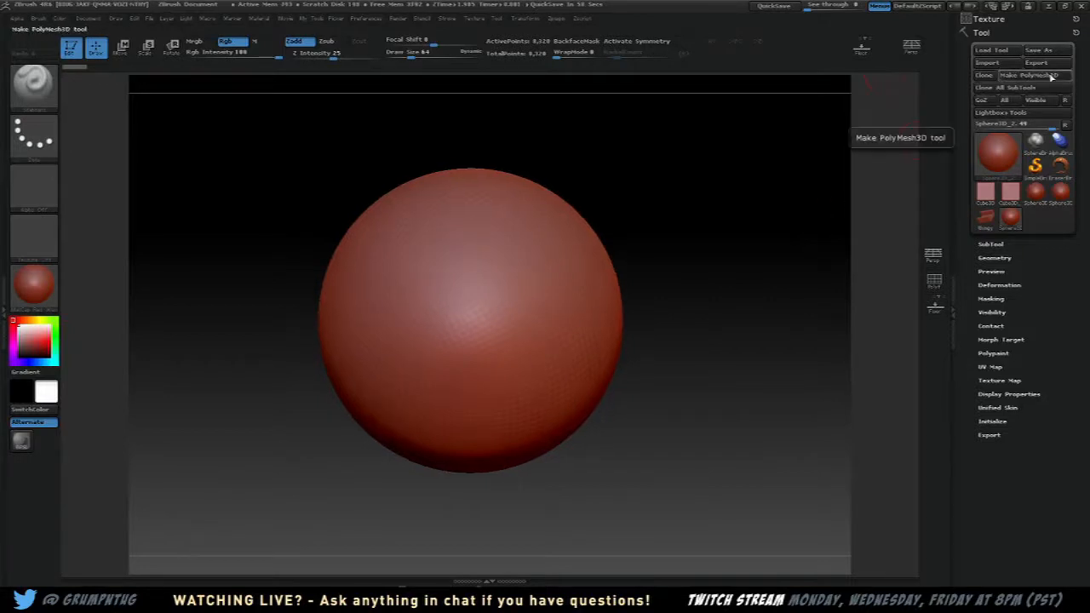
click(503, 316)
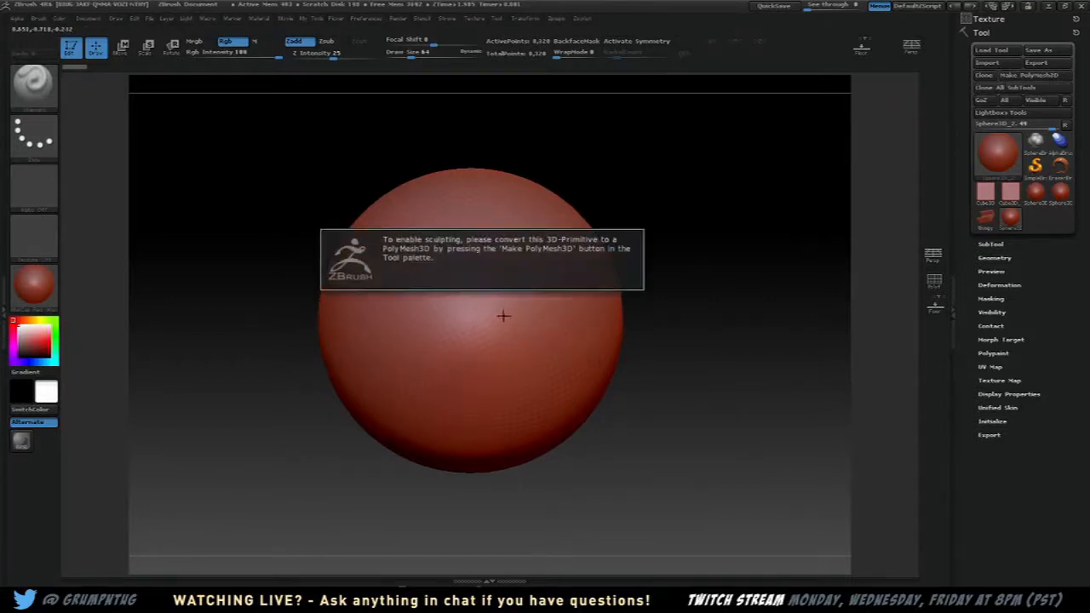
click(1045, 77)
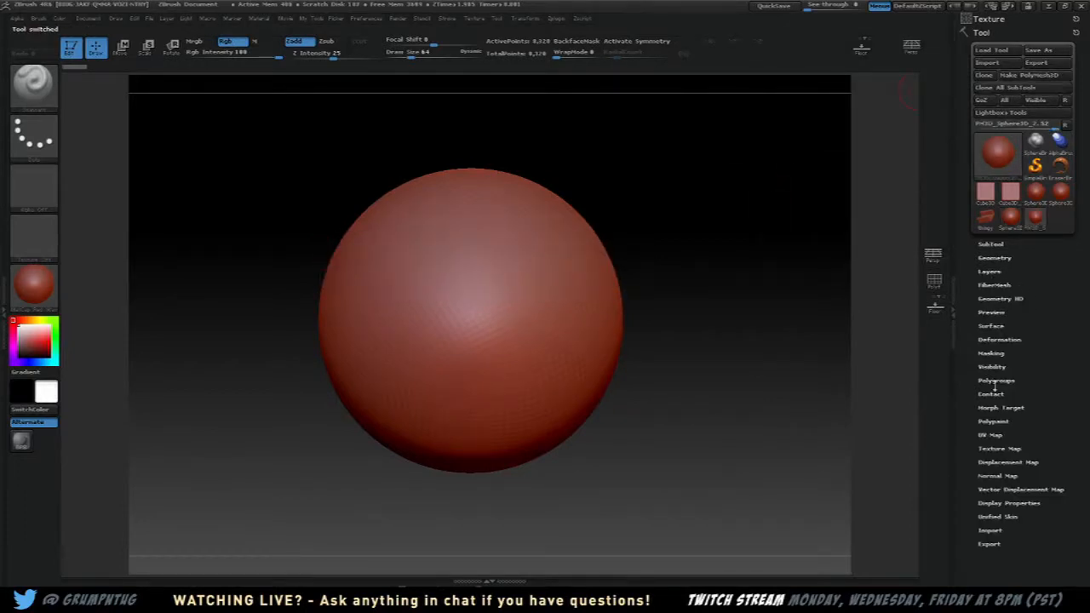
mouse_move(488, 284)
mouse_down()
mouse_move(452, 341)
mouse_move(528, 281)
mouse_move(545, 239)
mouse_move(521, 290)
mouse_up()
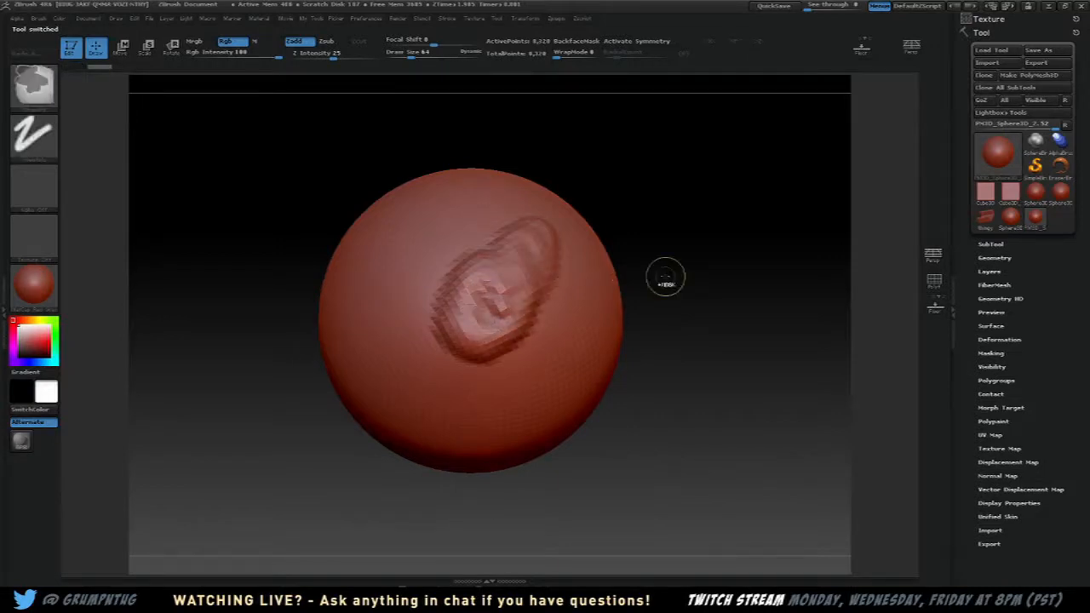
key(ctrl+z)
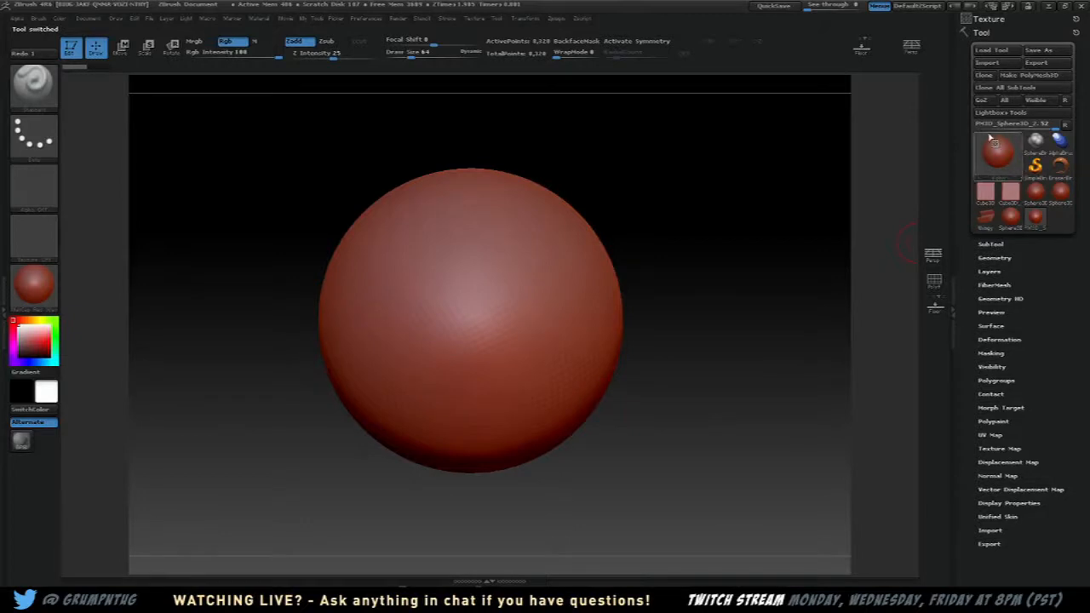
- Examine the sphere's SubTool list and the details of the current tool
click(1002, 245)
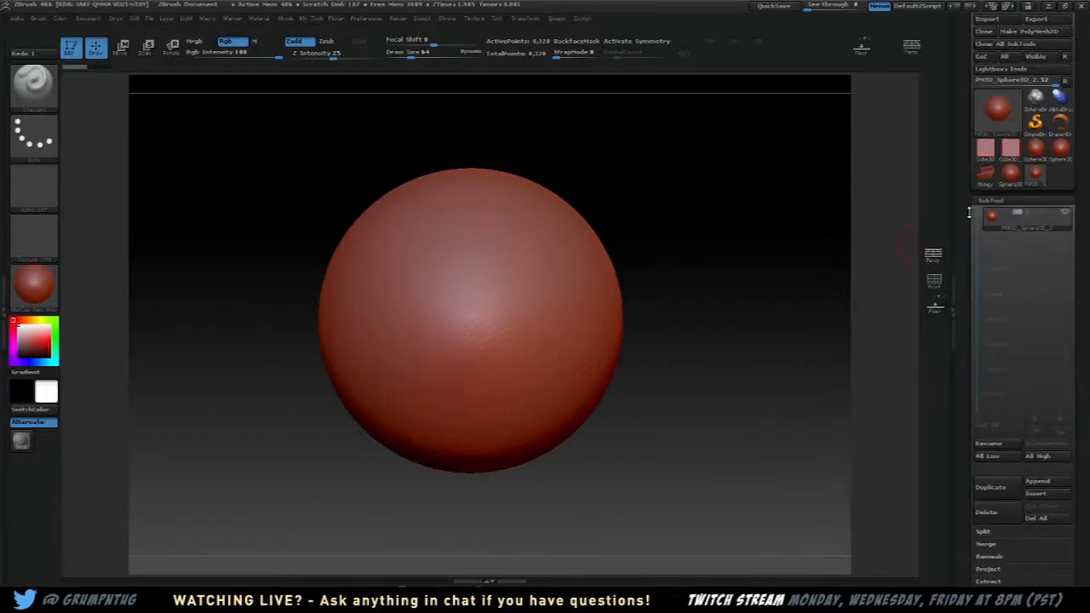
drag(967, 206, 968, 266)
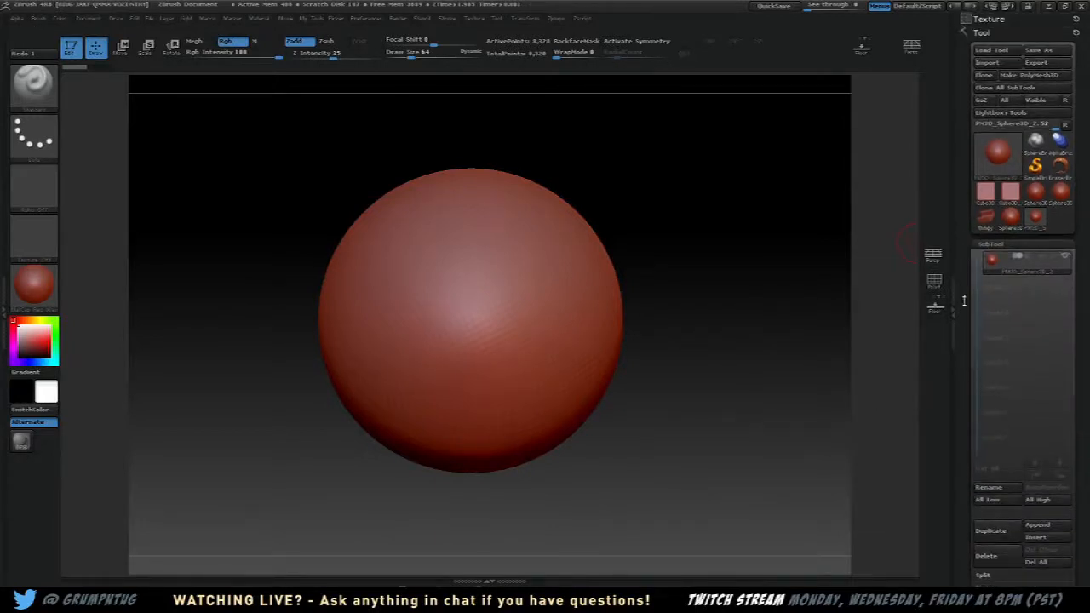
click(992, 245)
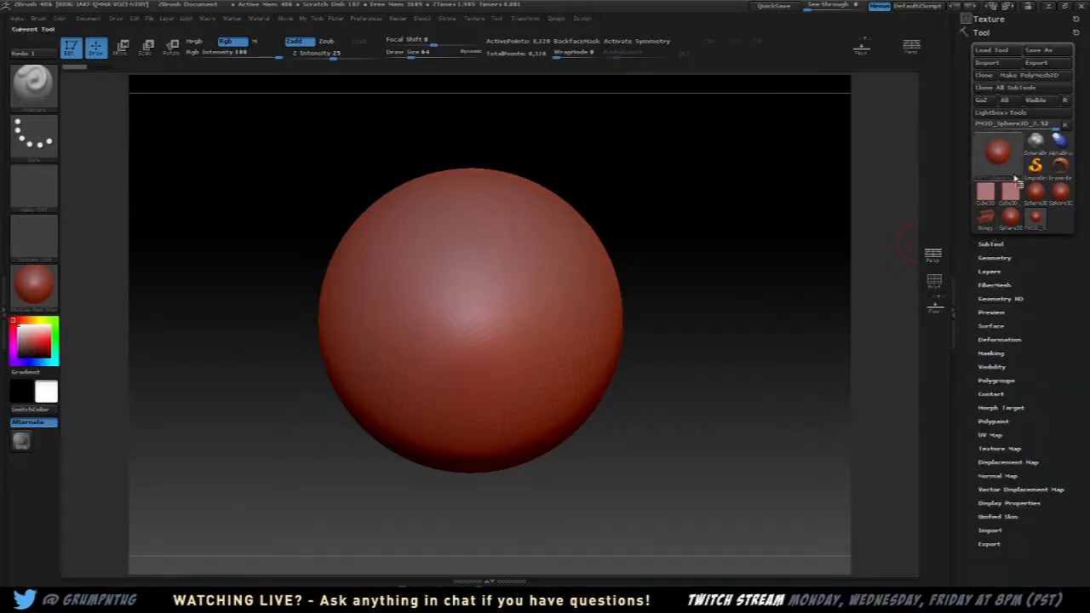
mouse_move(1001, 166)
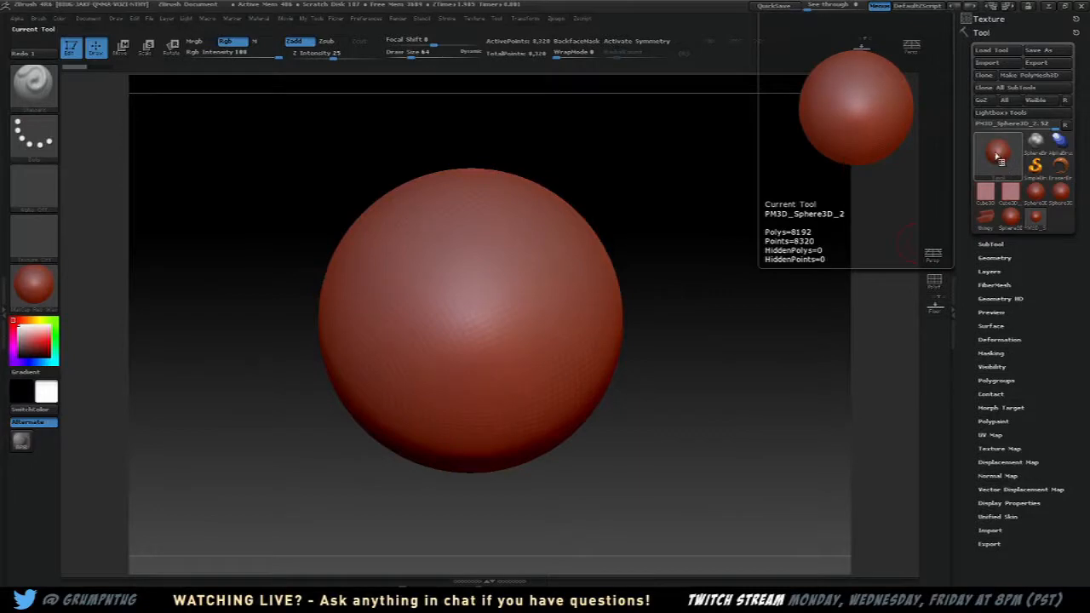
- Insert the thingy mesh as a second subtool of the PolyMesh3D sphere
click(1000, 245)
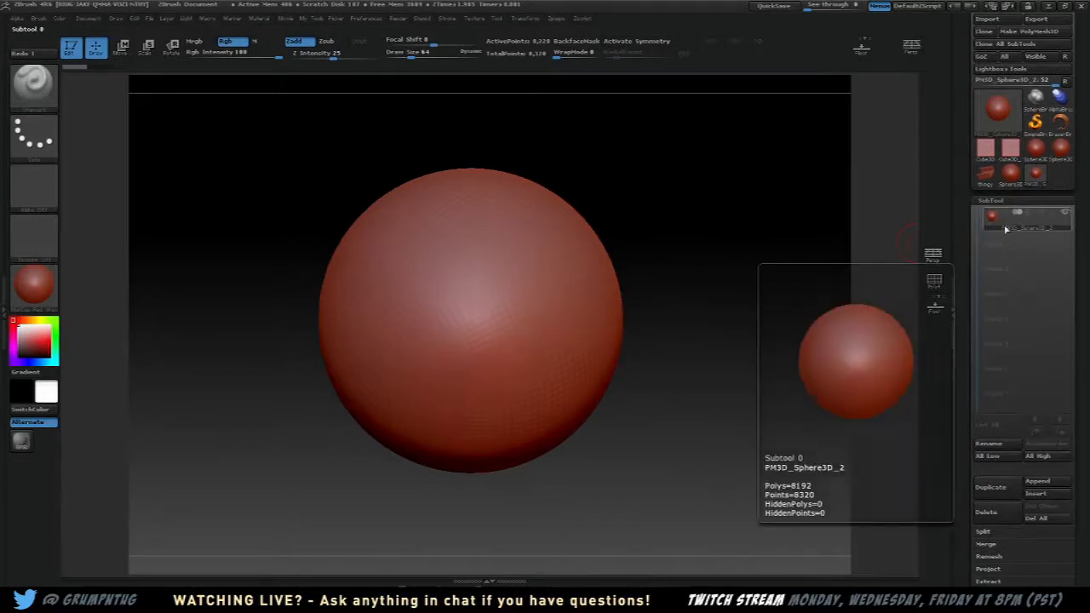
click(1041, 494)
click(1035, 494)
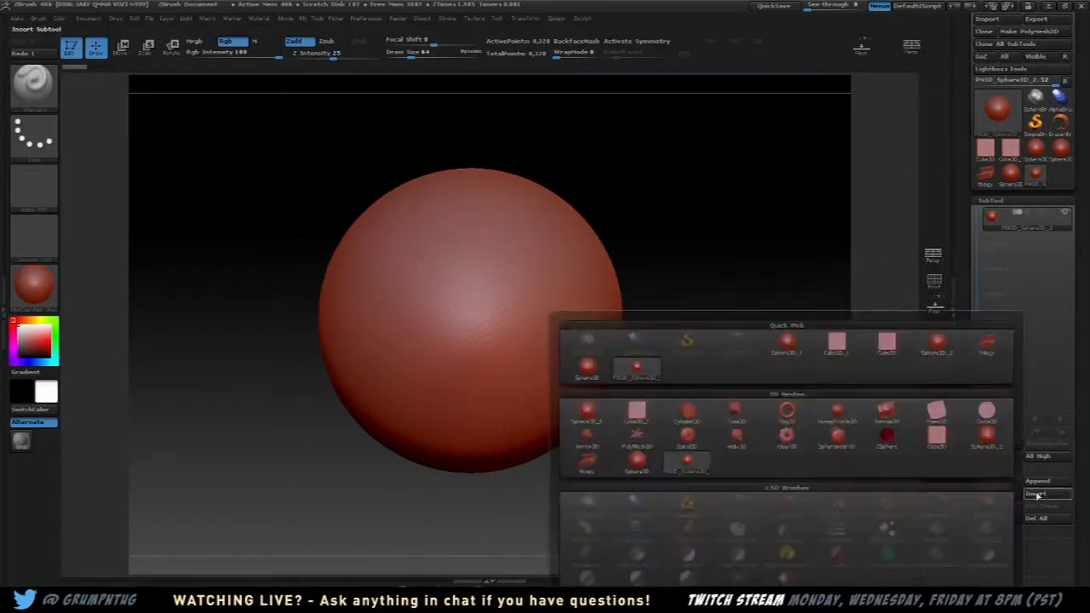
click(585, 464)
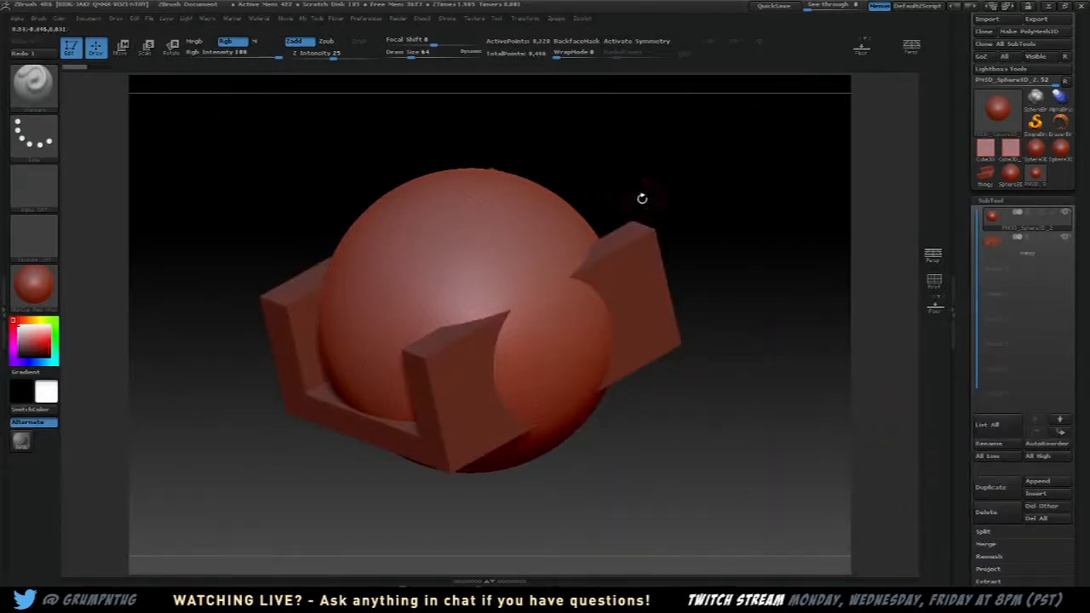
mouse_move(642, 198)
mouse_down()
mouse_move(620, 187)
mouse_move(662, 182)
mouse_move(631, 198)
mouse_up()
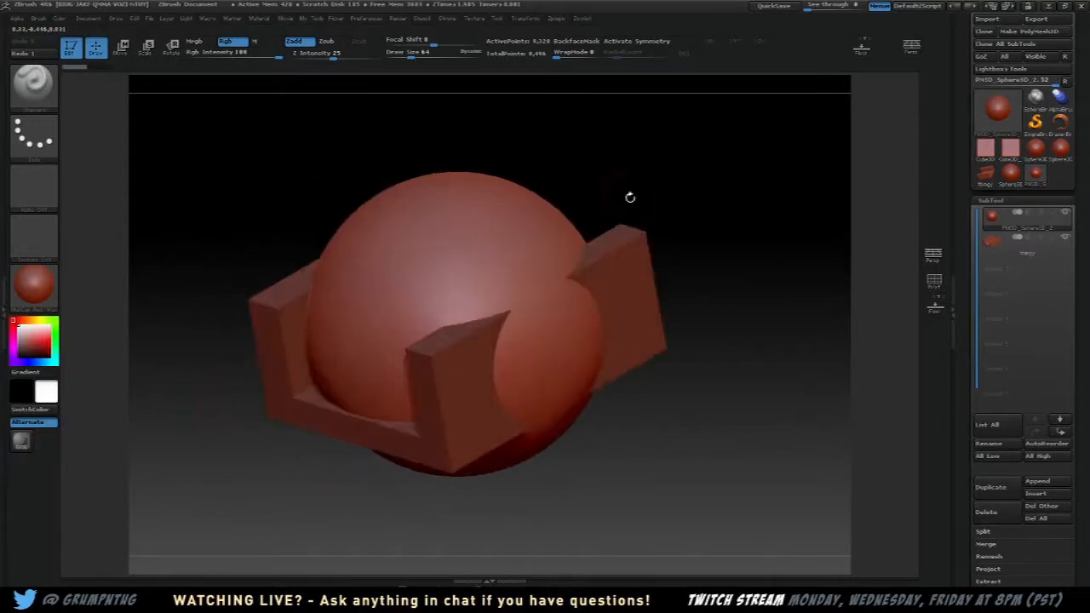
- Switch the active subtool back and forth between thingy and the sphere, ending on the sphere
click(1000, 247)
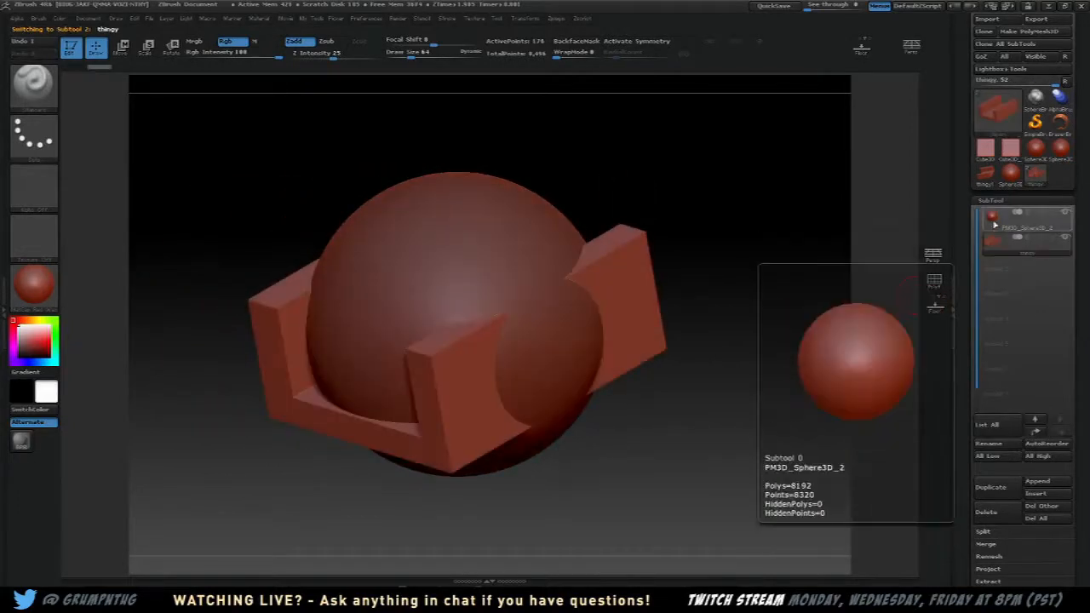
click(995, 224)
click(995, 252)
click(1051, 225)
- Toggle the visibility of the sphere and thingy subtools, leaving both shown with thingy active
click(1065, 213)
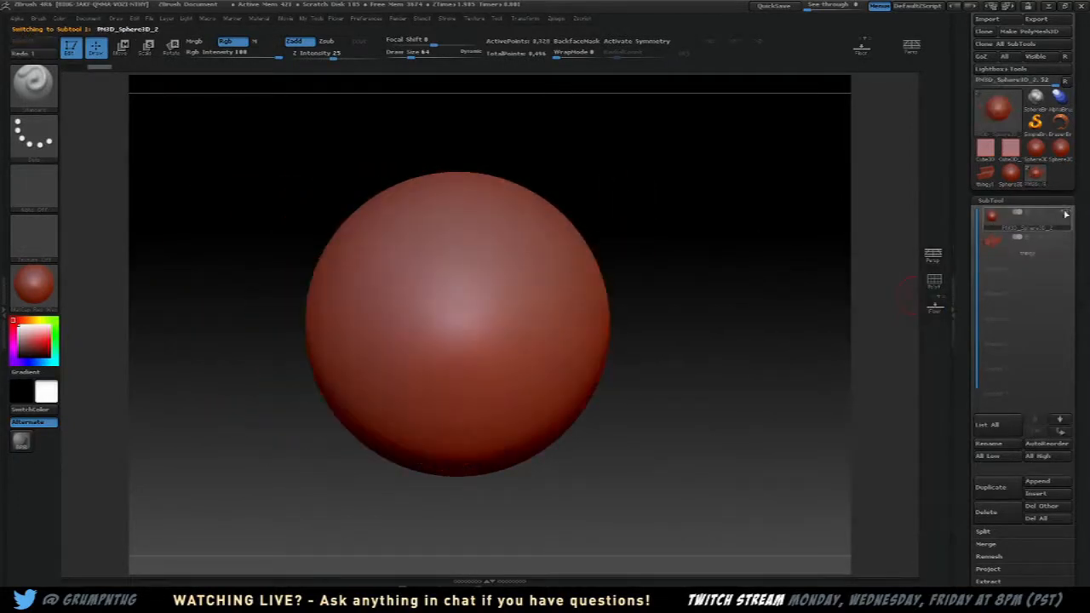
click(1067, 253)
click(1068, 239)
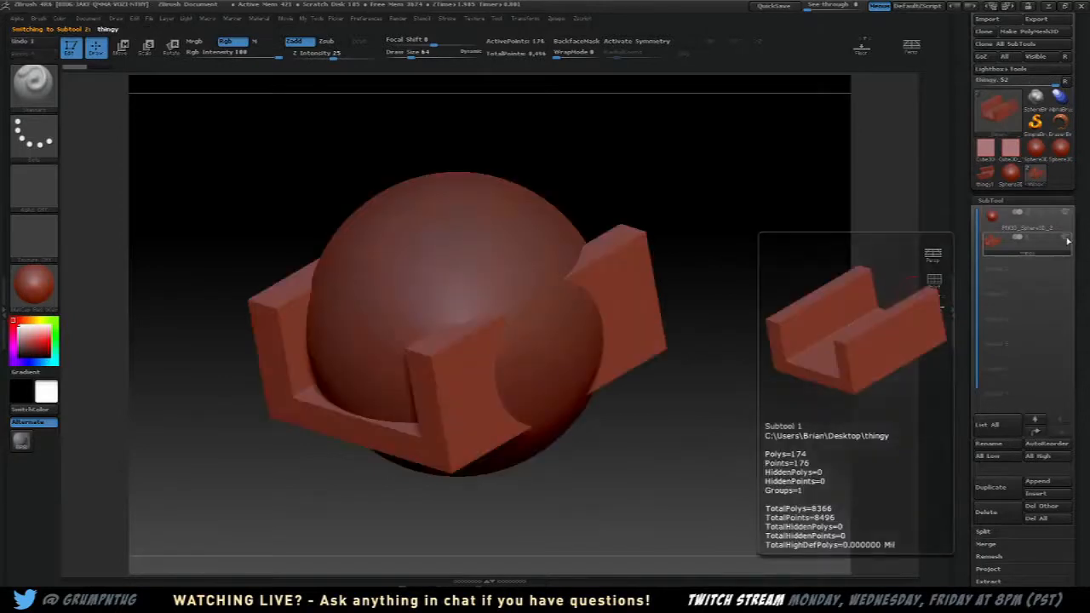
click(1068, 240)
click(1066, 214)
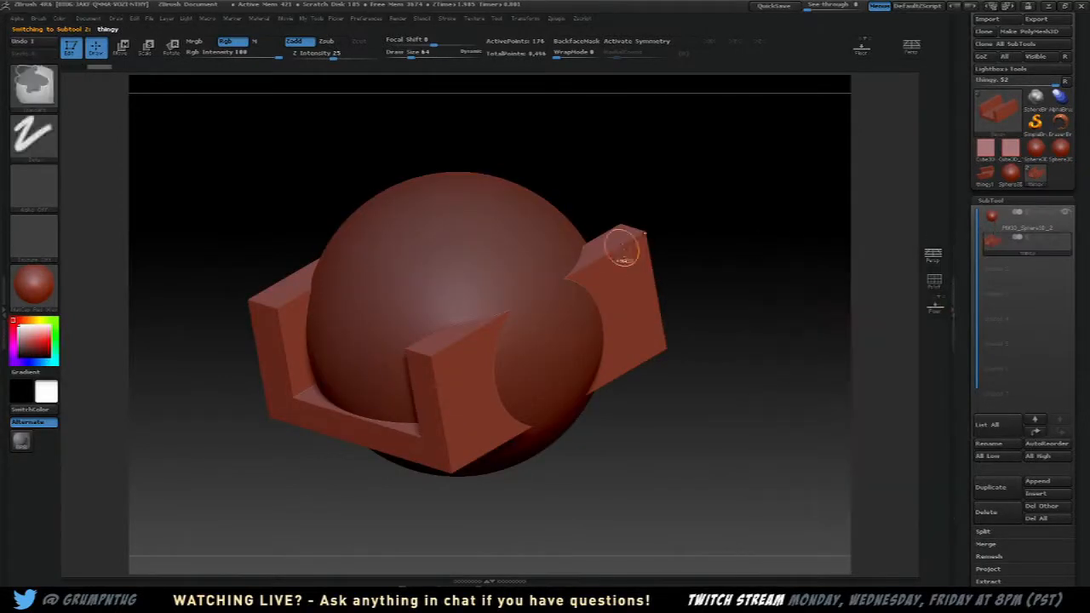
- Orbit around the combined subtools, turn off Edit mode, and clear the canvas
drag(732, 264, 537, 178)
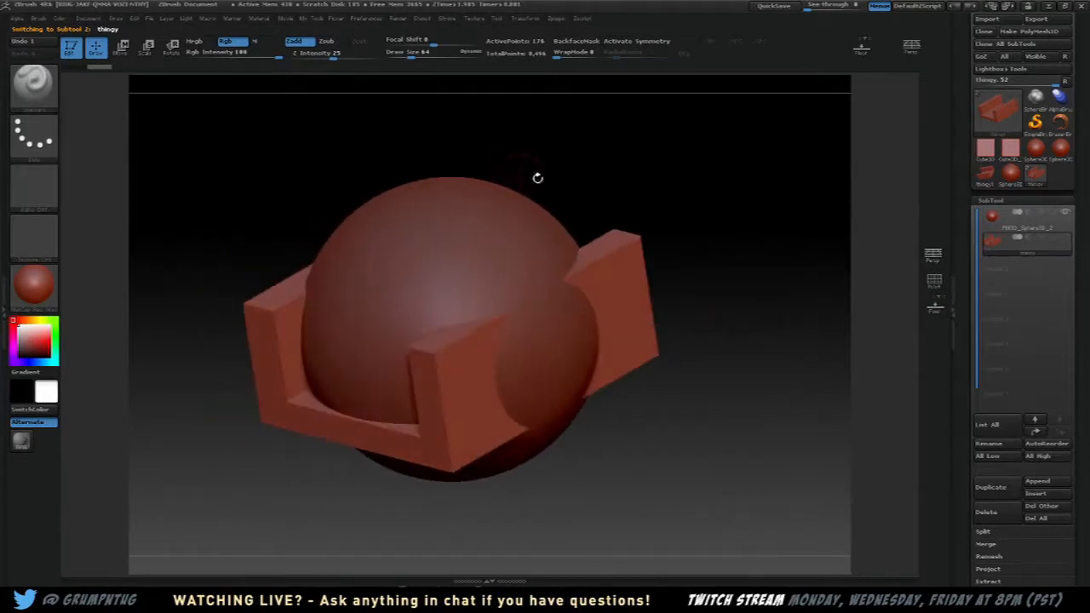
key(ctrl)
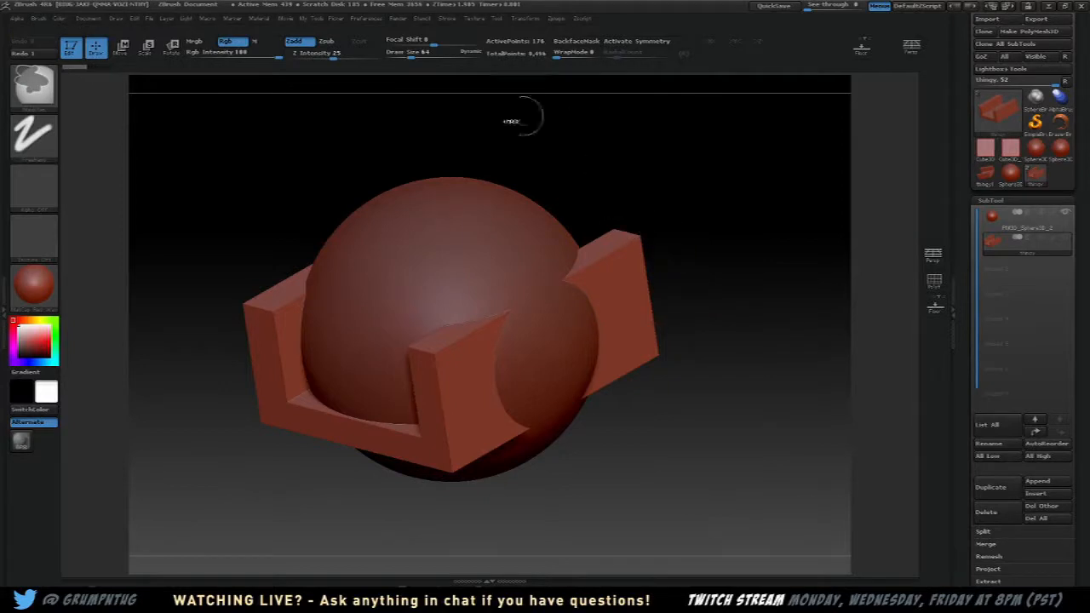
key(shift)
mouse_move(683, 214)
mouse_down()
mouse_move(684, 192)
mouse_move(700, 191)
mouse_up()
click(73, 47)
key(ctrl+n)
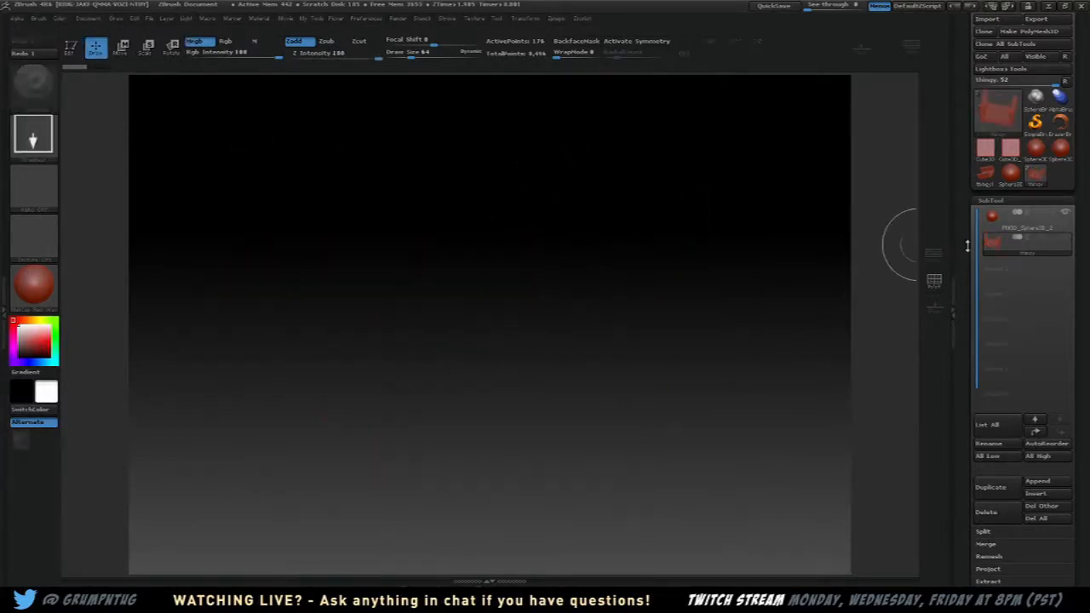
- Draw a smaller Sphere3D_1 primitive on the empty canvas and turn on Edit mode
click(1019, 180)
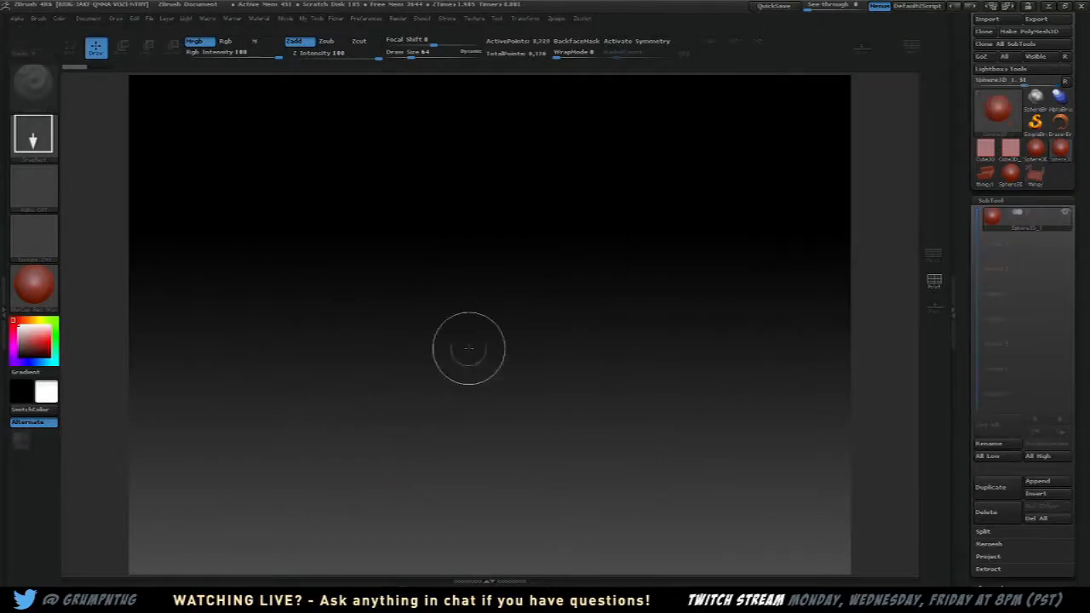
drag(468, 348, 588, 422)
click(70, 47)
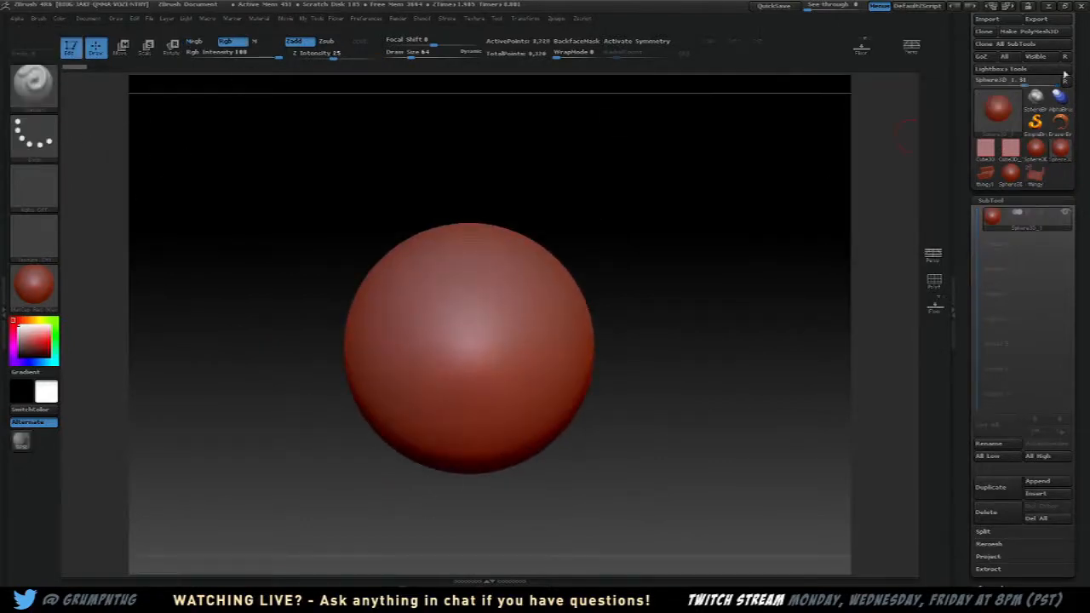
- Convert the new sphere to a PolyMesh3D, collapse its SubTool section, and check the current tool's details
click(1033, 30)
click(1013, 199)
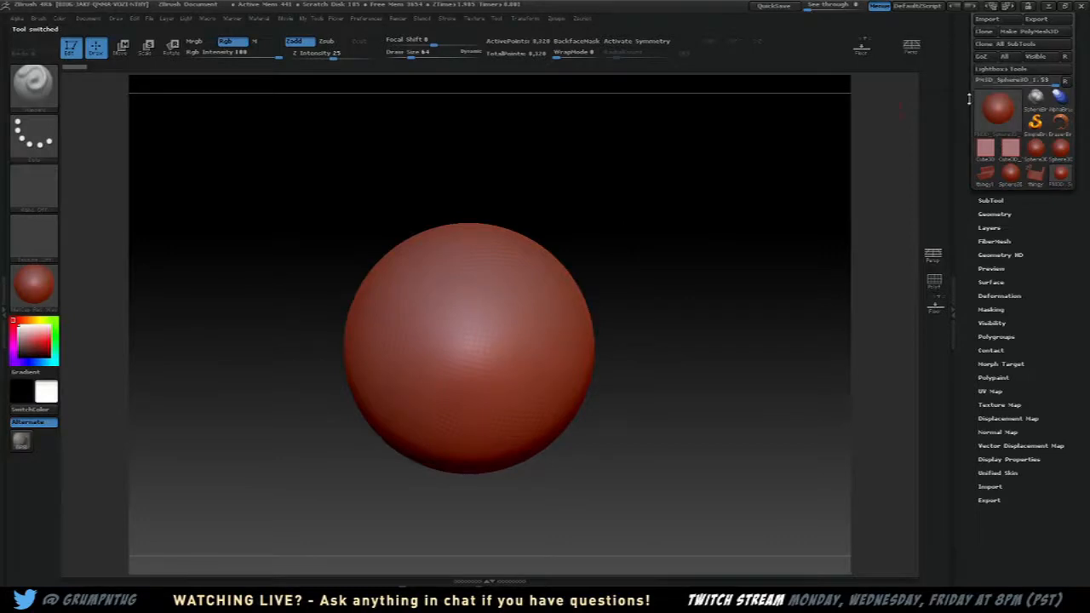
scroll(965, 136, up, 2)
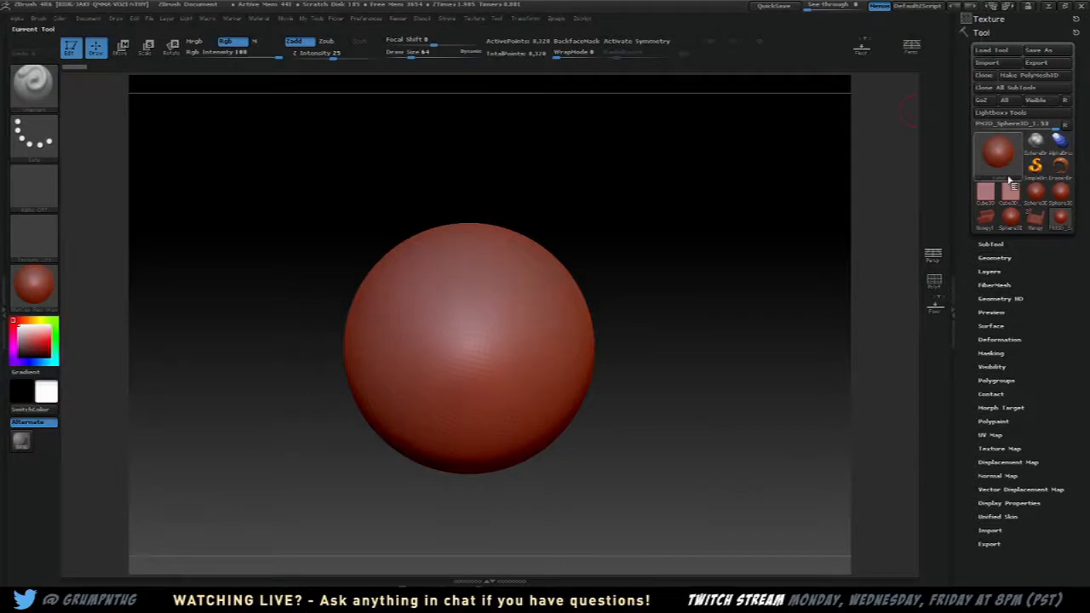
mouse_move(1004, 163)
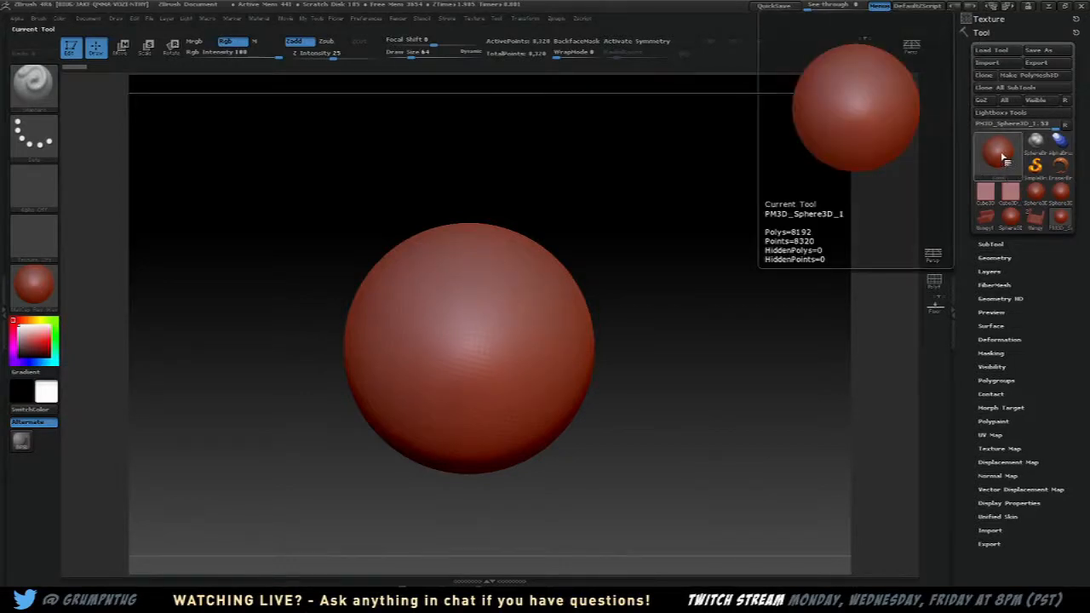
- Try a short curved stroke on the front of the sphere and undo it
click(1006, 162)
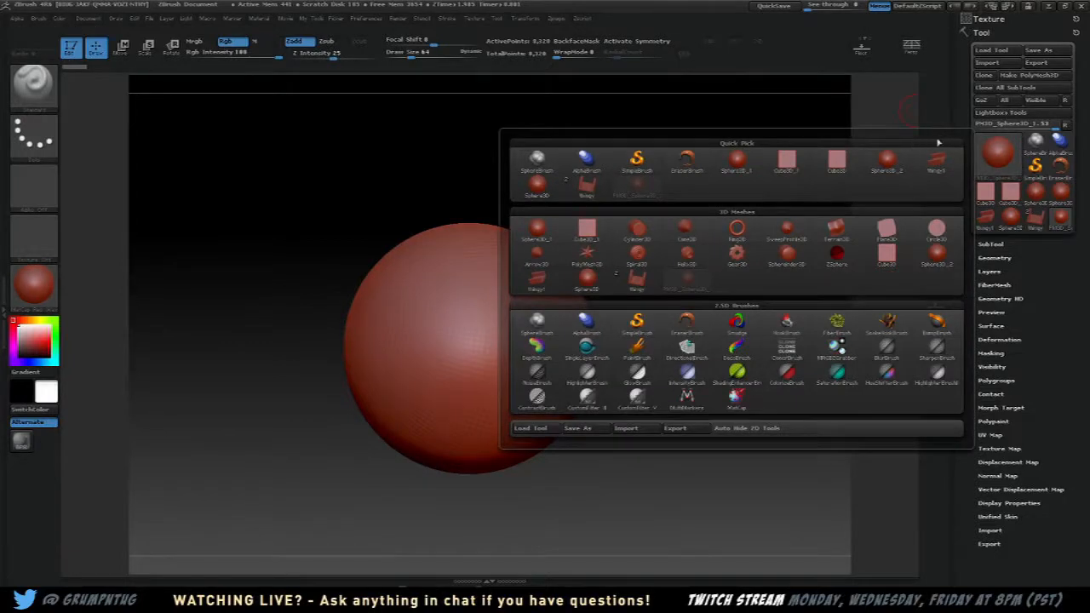
mouse_move(987, 160)
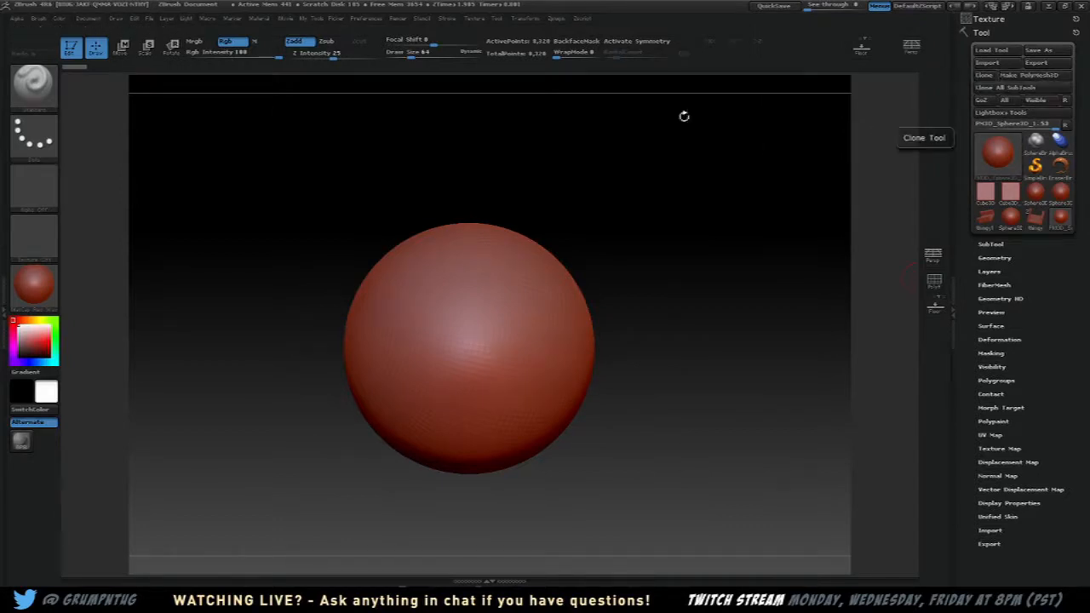
drag(499, 309, 494, 305)
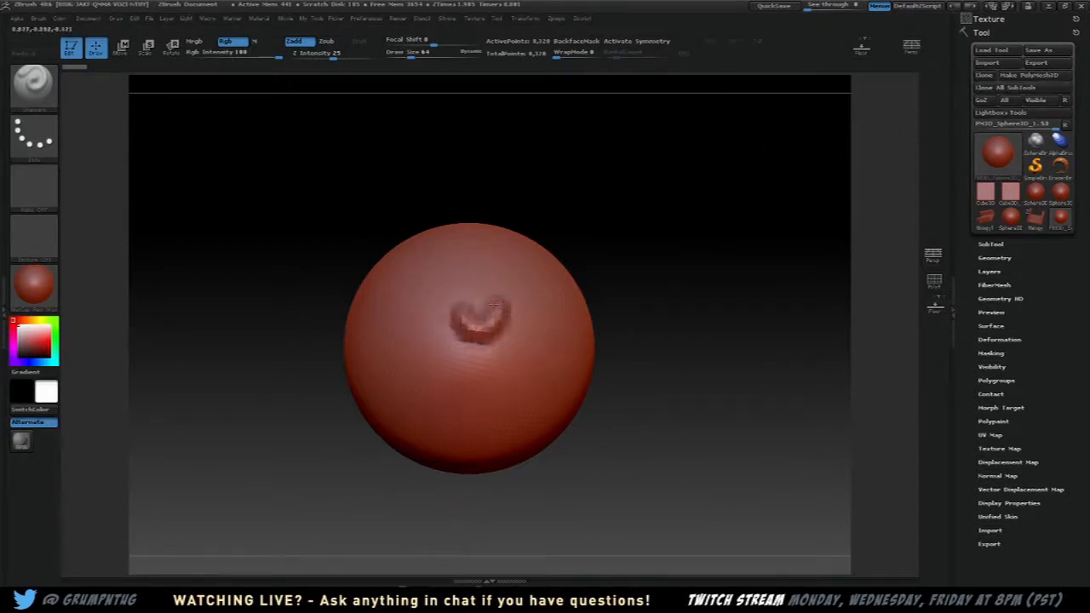
key(ctrl+z)
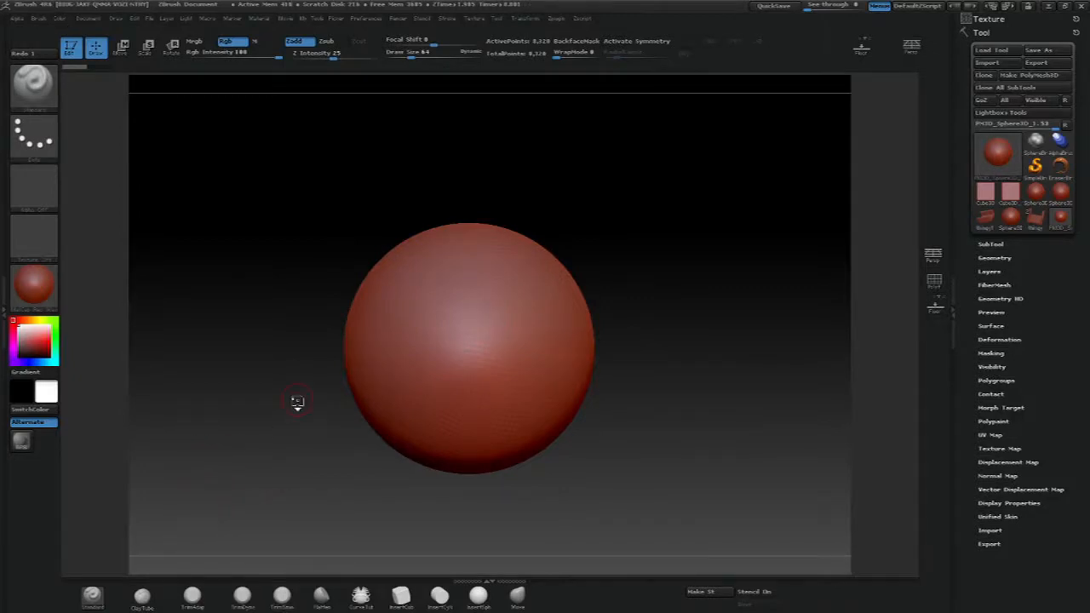
- Filter the sculpting brushes to those starting with S and choose the Standard brush
key(b)
click(44, 96)
click(31, 85)
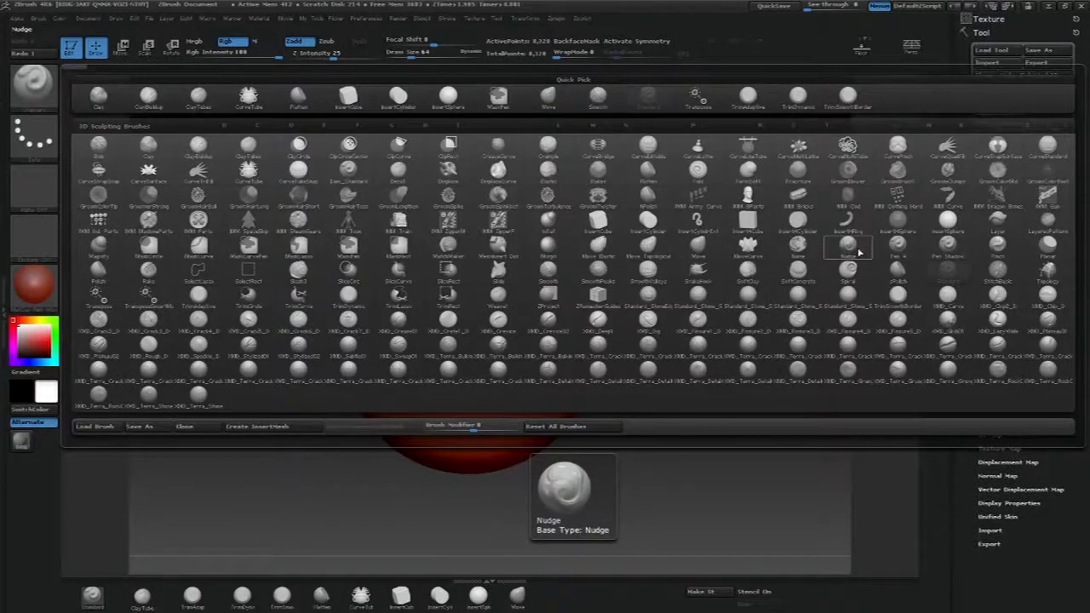
key(s)
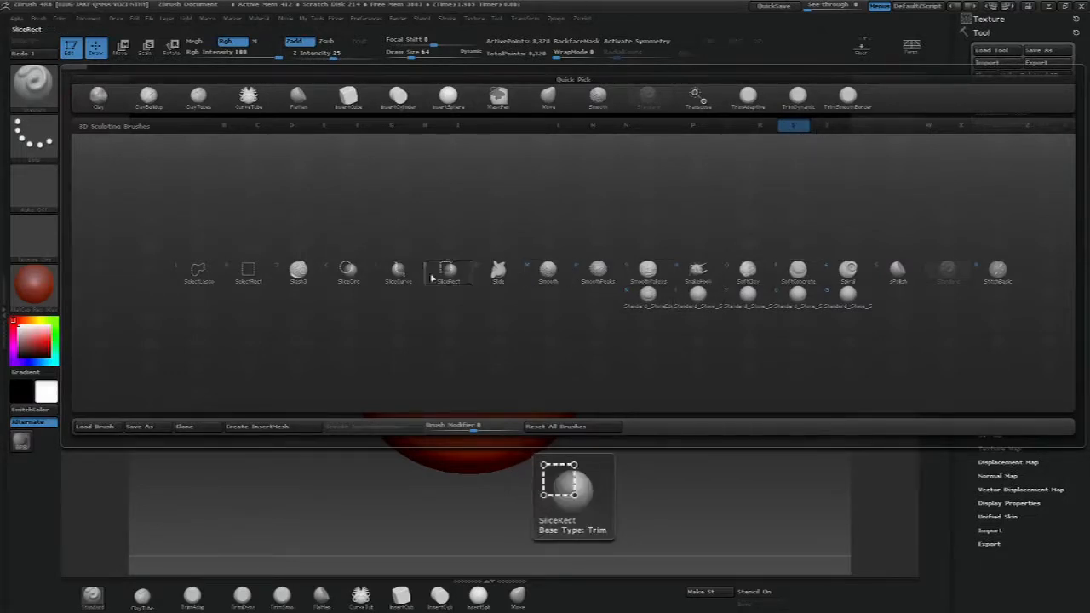
key(t)
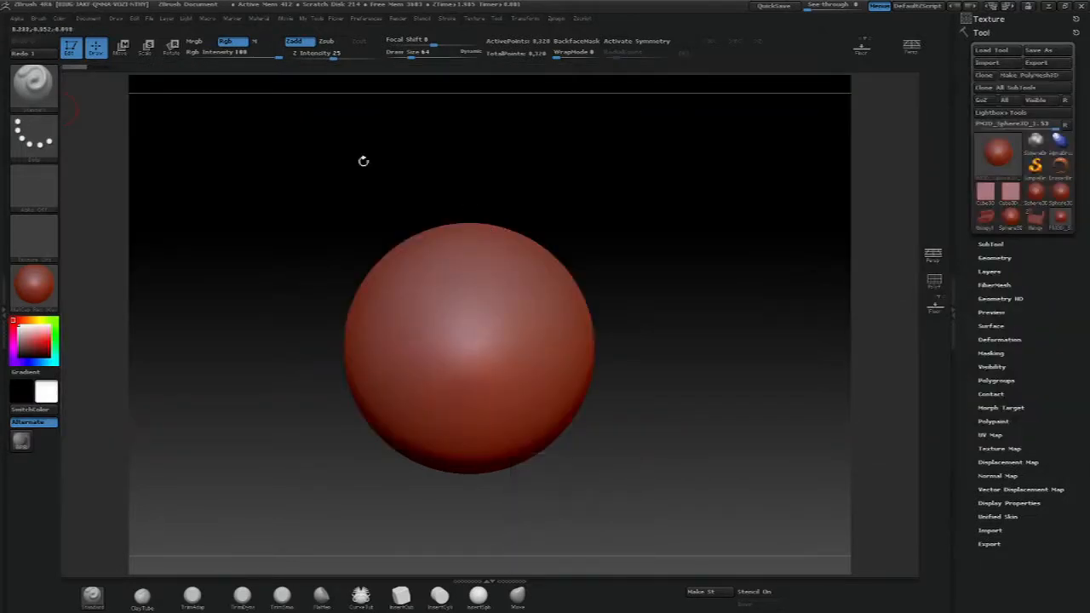
key(b)
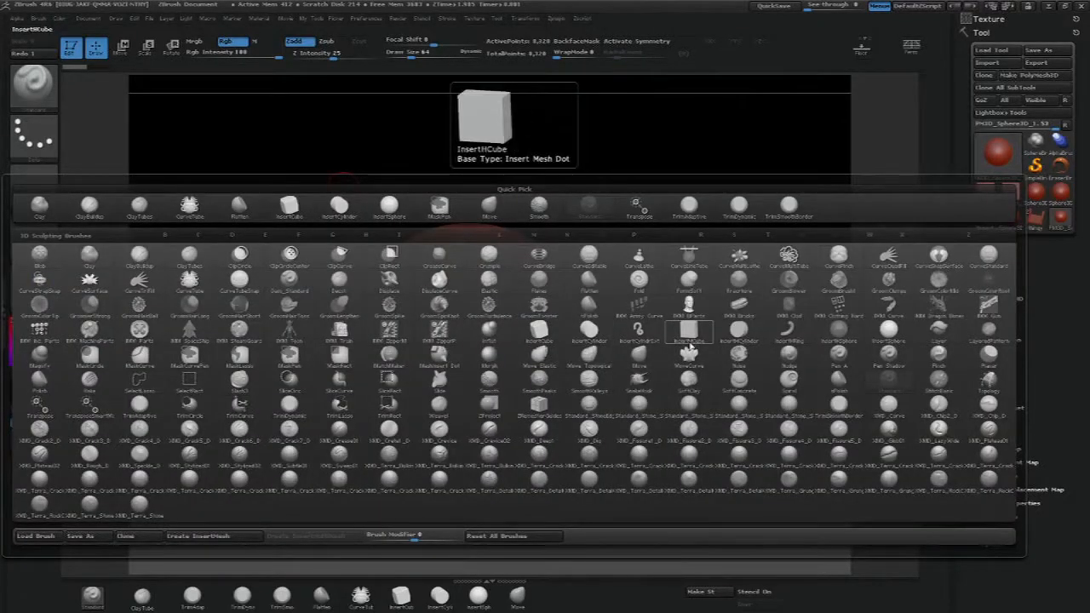
key(s)
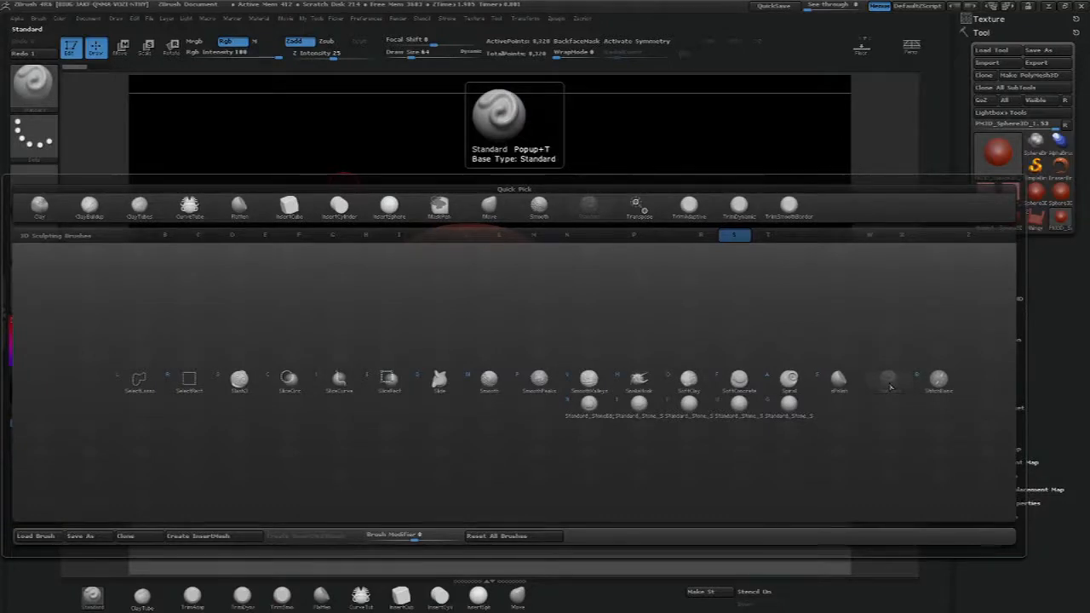
click(891, 388)
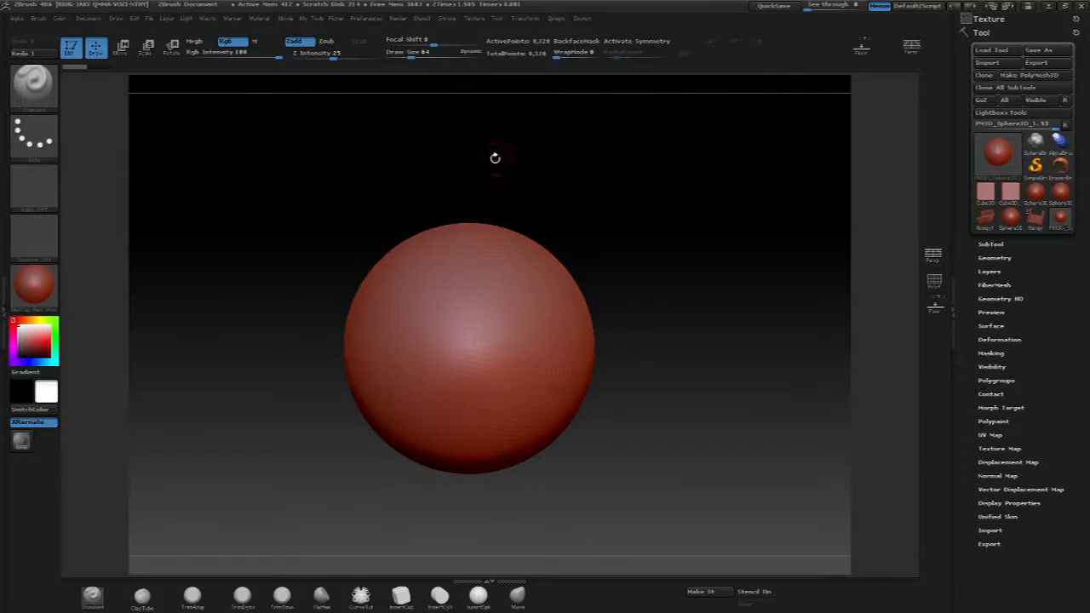
- Sculpt long winding raised ridges across the front and side of the sphere with the Standard brush
mouse_move(479, 266)
mouse_down()
mouse_move(437, 271)
mouse_move(412, 291)
mouse_move(400, 336)
mouse_move(407, 388)
mouse_move(487, 418)
mouse_move(537, 322)
mouse_move(582, 342)
mouse_move(589, 379)
mouse_move(552, 419)
mouse_up()
mouse_move(700, 237)
mouse_down()
mouse_move(711, 202)
mouse_move(543, 239)
mouse_move(488, 237)
mouse_move(520, 204)
mouse_move(587, 175)
mouse_move(455, 235)
mouse_up()
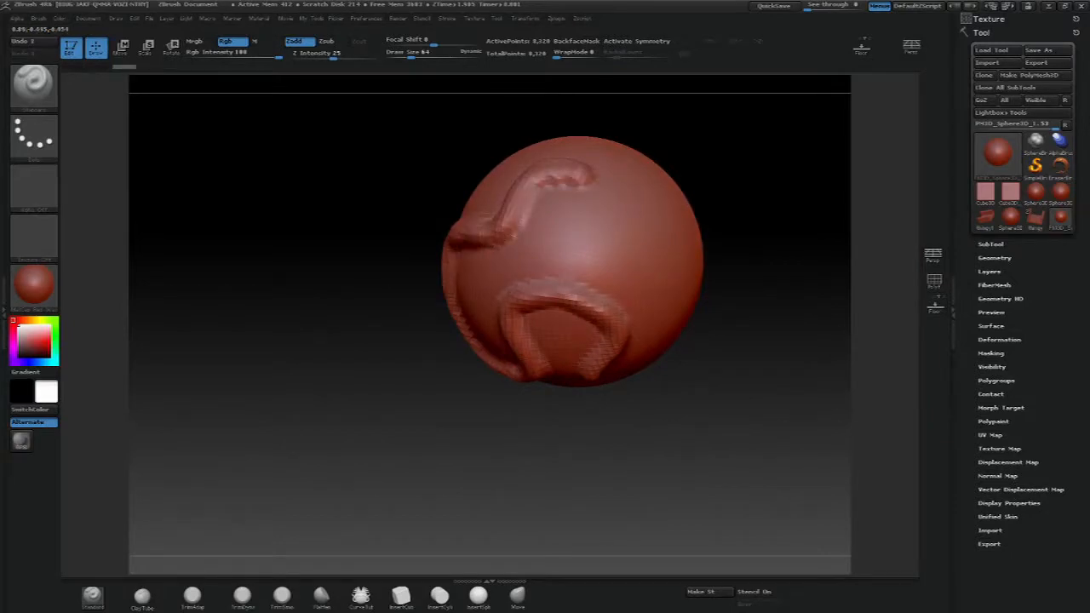
drag(720, 193, 755, 173)
drag(417, 240, 402, 349)
mouse_move(715, 206)
mouse_down()
mouse_move(671, 206)
mouse_move(689, 203)
mouse_up()
key(shift)
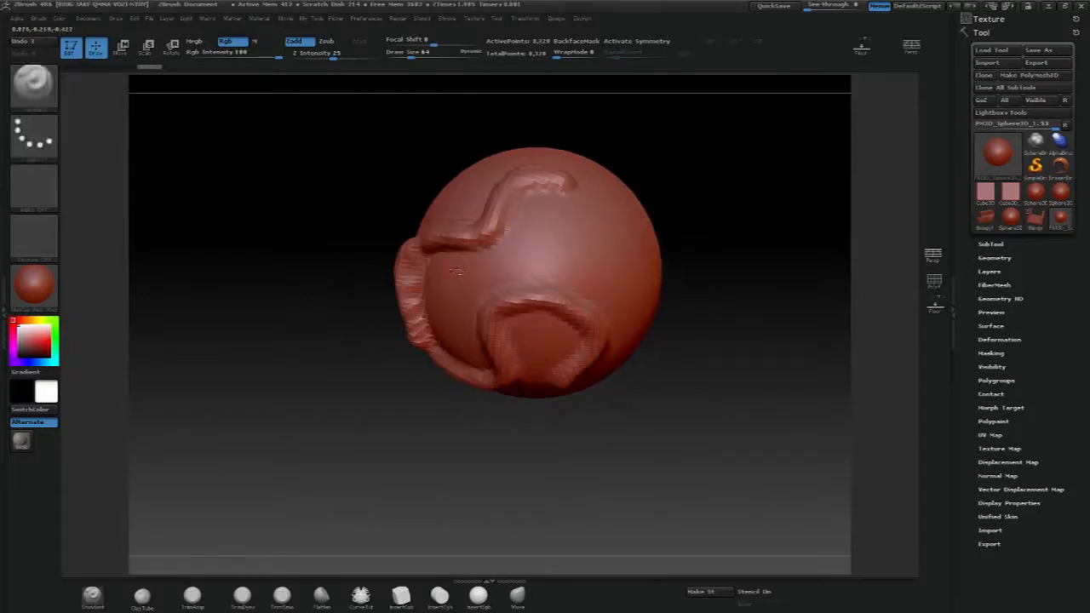
mouse_move(467, 259)
mouse_down()
mouse_move(438, 266)
mouse_move(423, 301)
mouse_move(464, 362)
mouse_move(433, 298)
mouse_move(515, 218)
mouse_move(566, 192)
mouse_move(589, 214)
mouse_move(489, 260)
mouse_up()
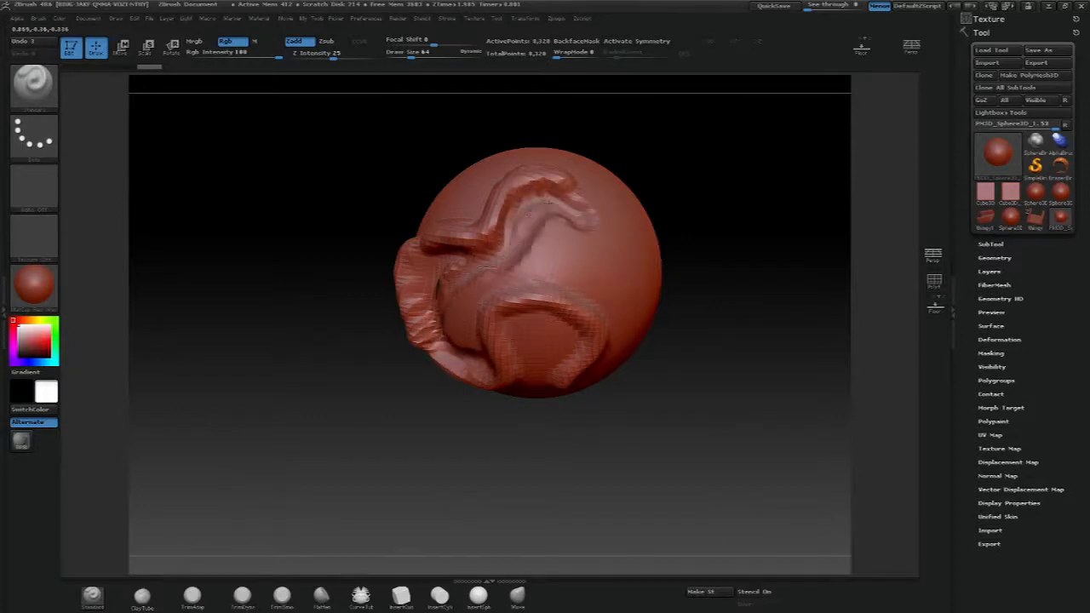
- Add curling spiral ridges to the untouched side of the sphere and another stroke near its upper part
mouse_move(682, 255)
mouse_down()
mouse_move(740, 229)
mouse_move(659, 246)
mouse_move(693, 183)
mouse_up()
mouse_move(549, 193)
mouse_down()
mouse_move(626, 296)
mouse_move(555, 303)
mouse_move(672, 246)
mouse_move(594, 204)
mouse_up()
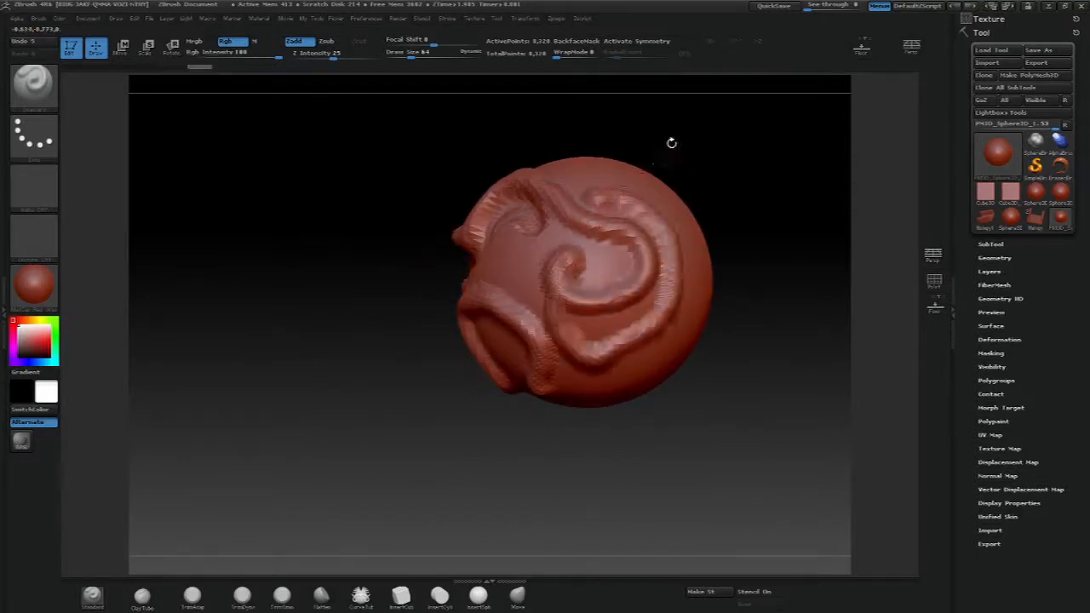
drag(671, 143, 683, 187)
mouse_move(566, 166)
mouse_down()
mouse_move(557, 112)
mouse_move(631, 161)
mouse_move(634, 189)
mouse_up()
drag(712, 159, 735, 171)
- Divide the sculpted sphere three times with the subdivision Smooth modifier on, reaching subdivision level 4
ctrl+right_drag(703, 257, 698, 166)
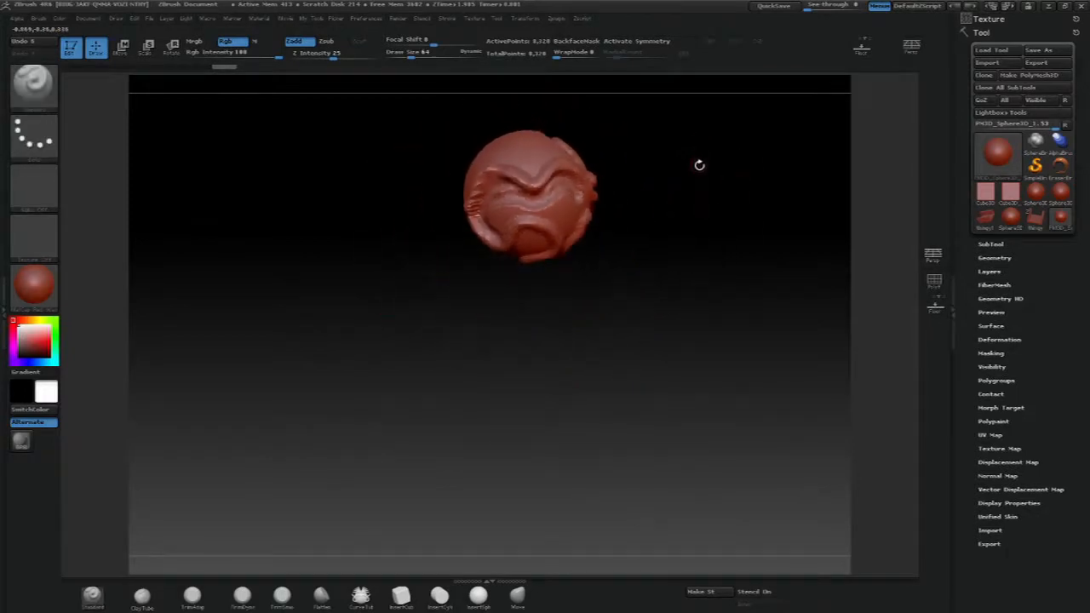
alt+right_drag(678, 268, 667, 353)
drag(666, 353, 659, 332)
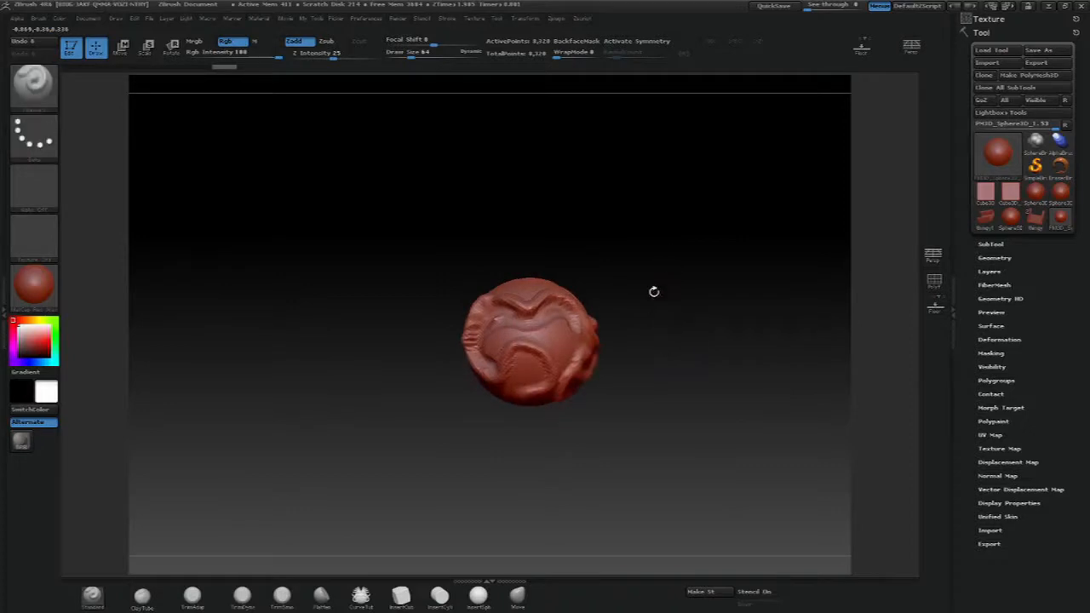
ctrl+right_drag(633, 281, 664, 383)
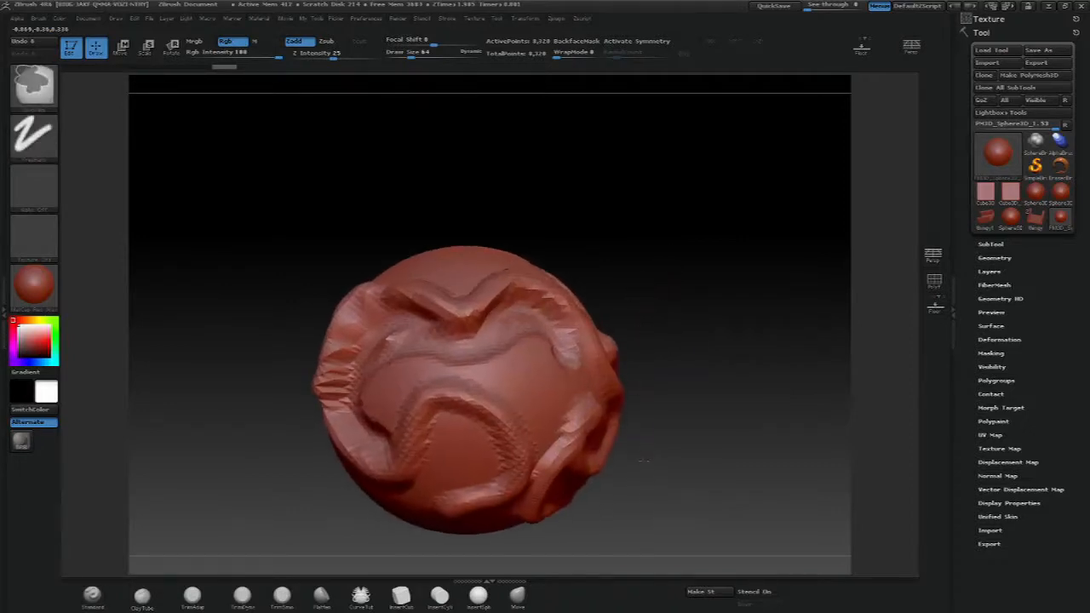
mouse_move(673, 337)
mouse_down()
mouse_move(681, 341)
mouse_move(724, 247)
mouse_move(691, 207)
mouse_move(730, 226)
mouse_move(695, 226)
mouse_up()
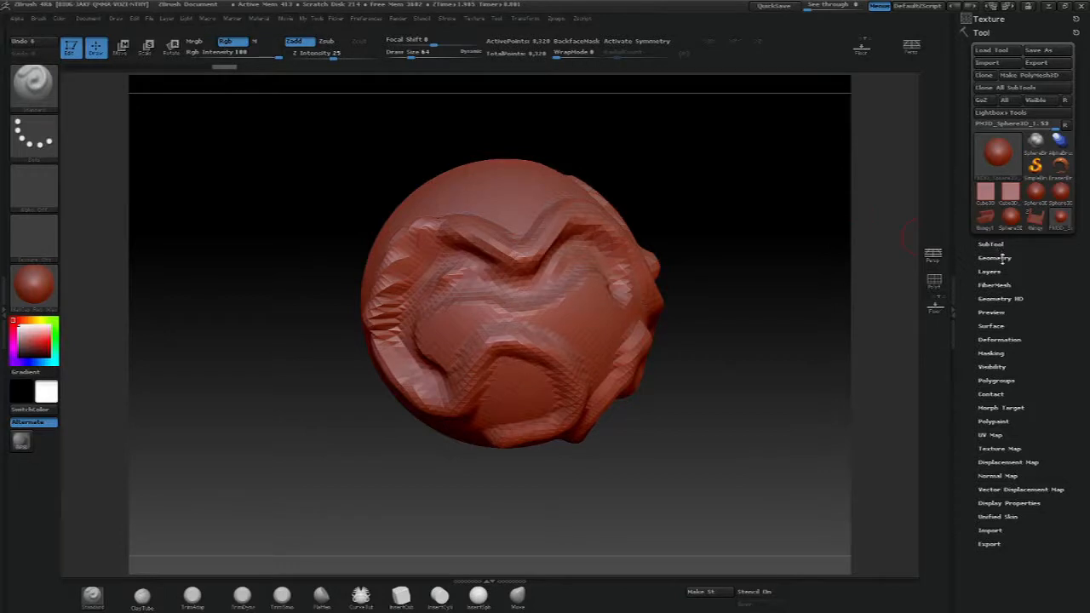
click(995, 258)
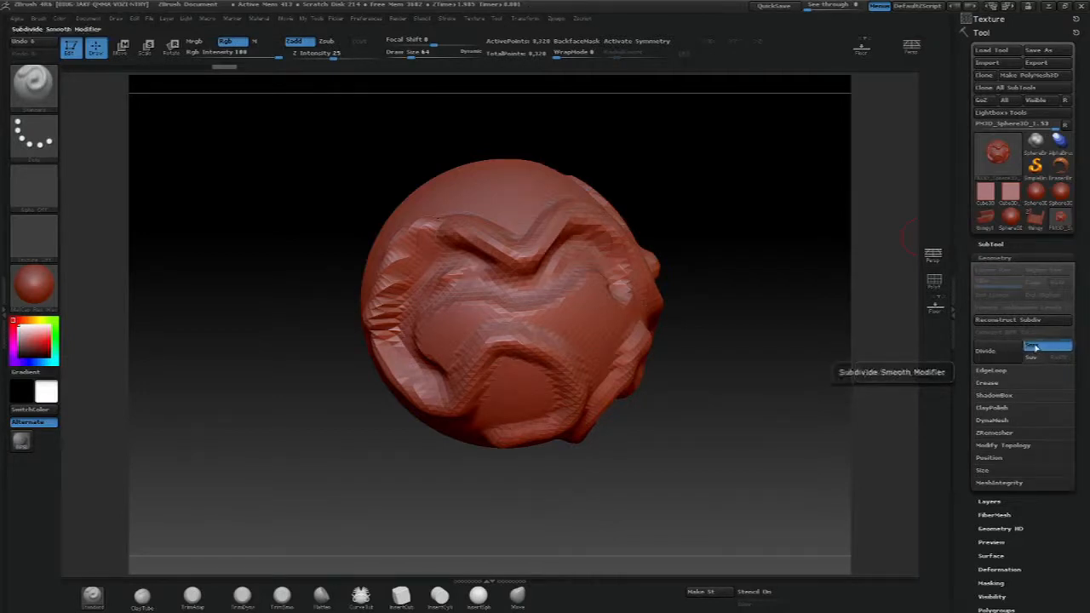
click(1003, 356)
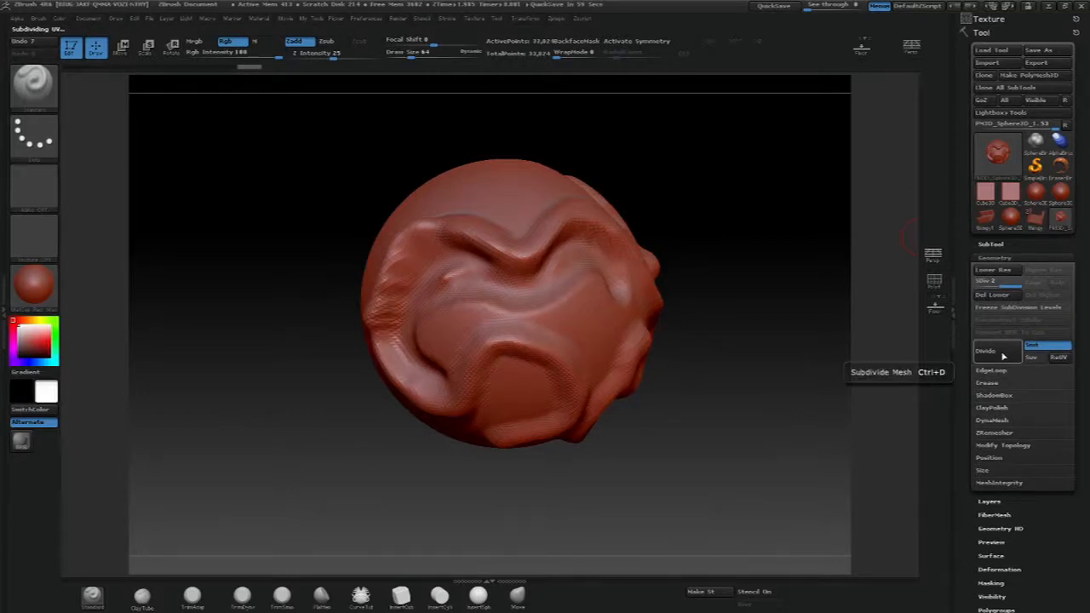
click(1003, 356)
click(1003, 356)
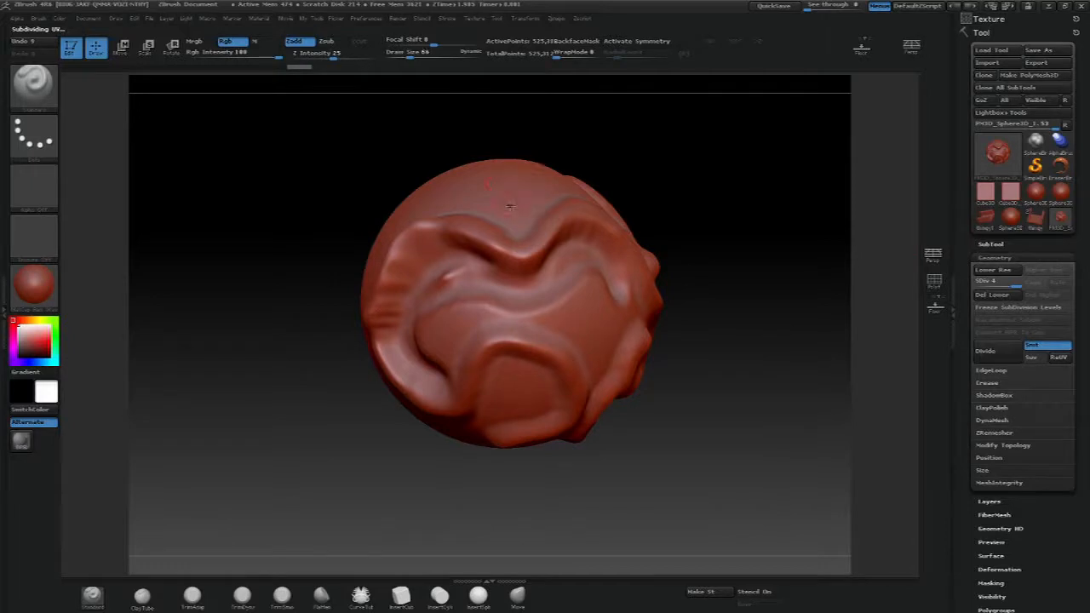
- Sculpt fine strokes near the upper front with a draw size of 32, and undo them together with the subdivisions
key(bracketleft)
key(s)
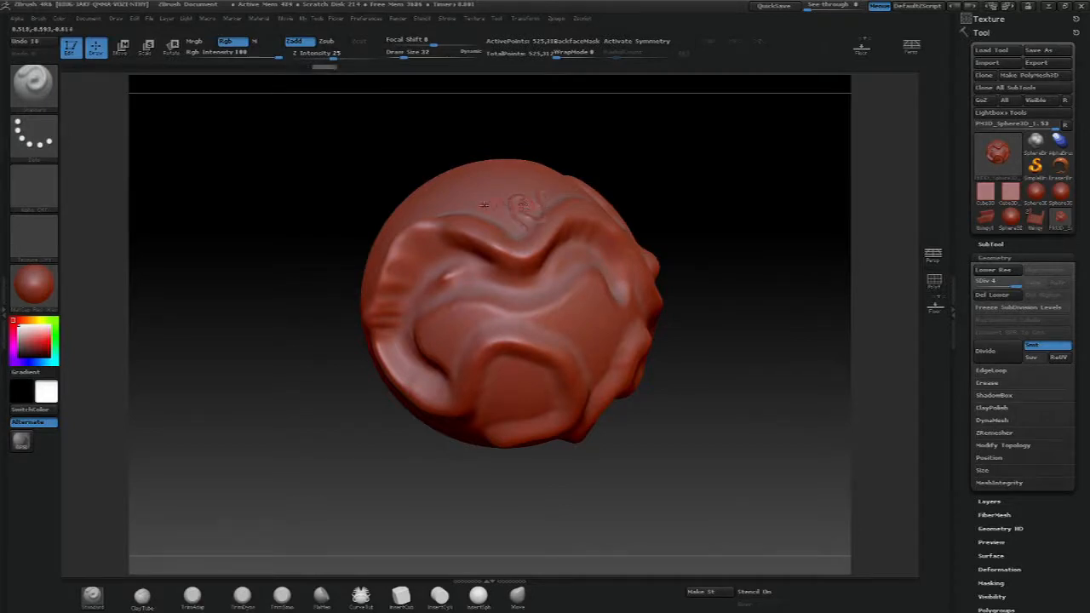
mouse_move(483, 187)
mouse_down()
mouse_move(535, 263)
mouse_move(524, 279)
mouse_up()
key(shift+d)
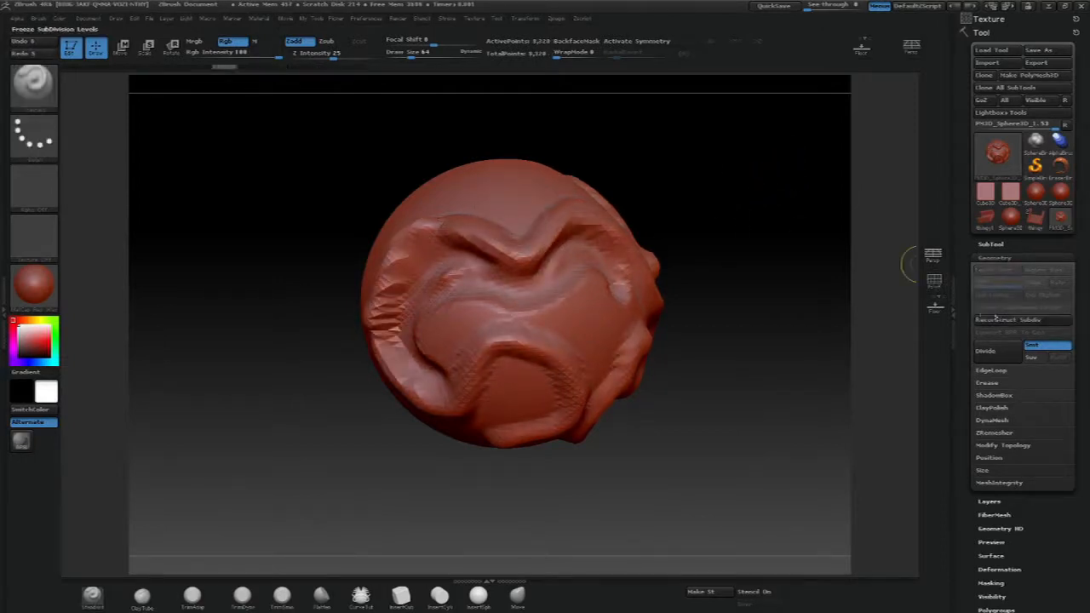
- Turn off the subdivision Smooth modifier, divide the mesh to subdivision level 3, and try a stroke across its front
click(1031, 347)
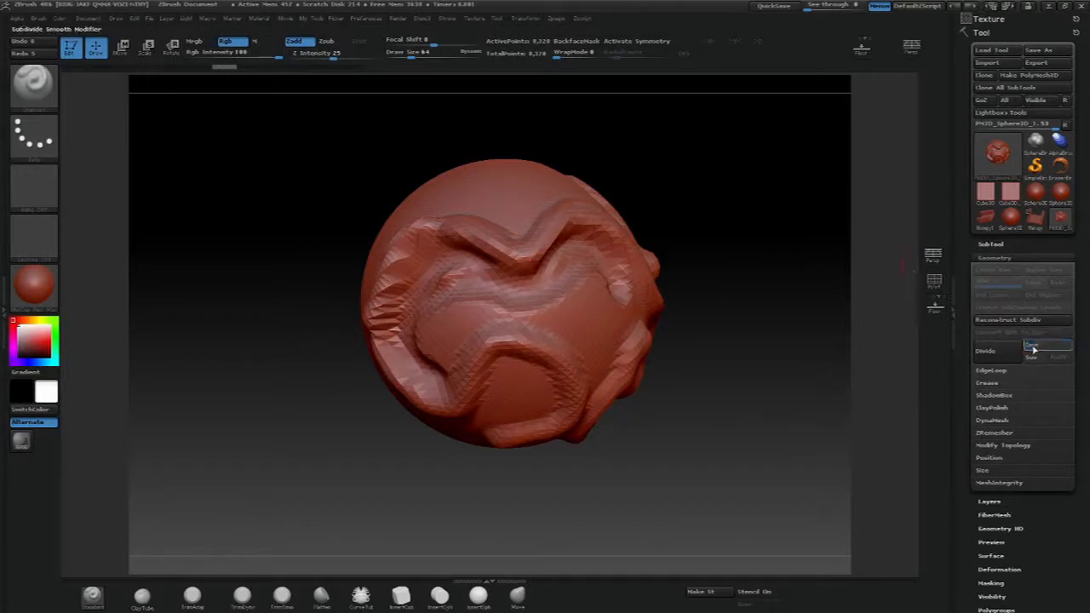
click(995, 356)
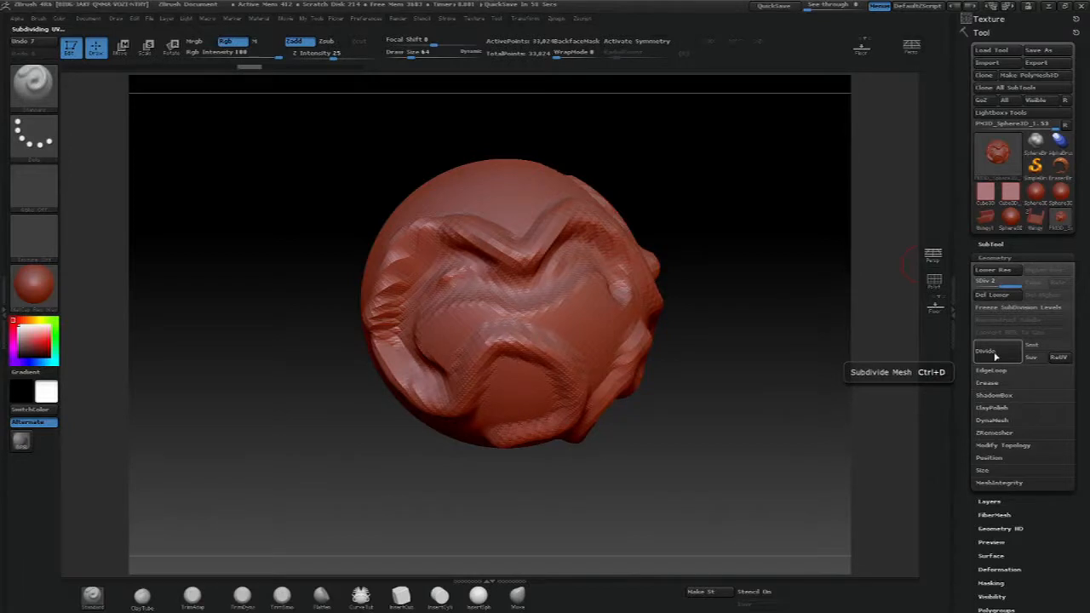
click(933, 283)
key(ctrl+d)
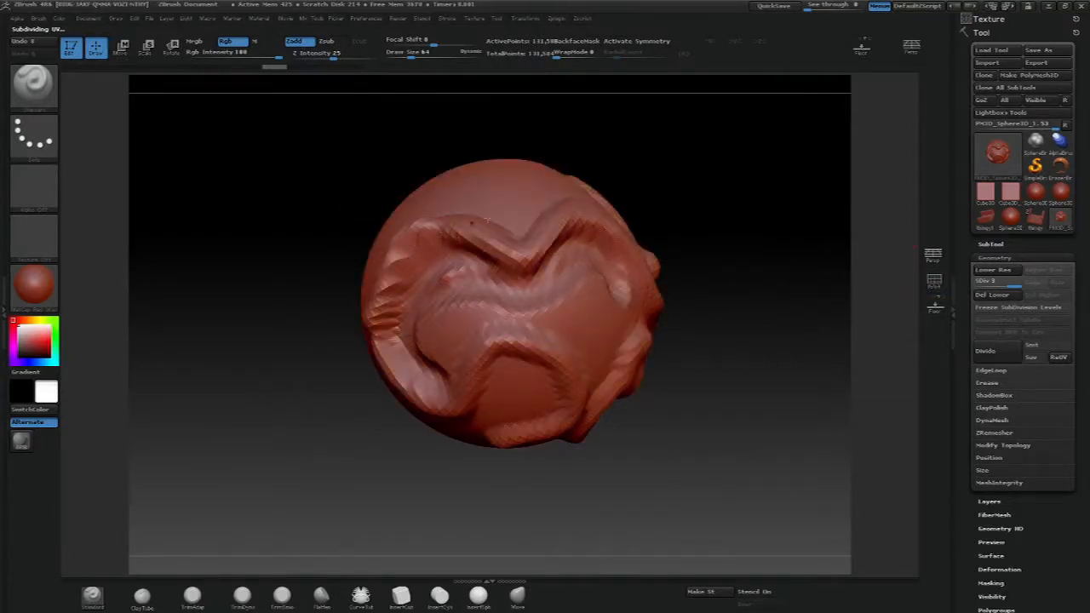
mouse_move(498, 208)
mouse_down()
mouse_move(484, 187)
mouse_move(511, 165)
mouse_move(588, 218)
mouse_move(577, 251)
mouse_move(605, 306)
mouse_move(584, 354)
mouse_move(592, 405)
mouse_up()
- Divide the mesh to subdivision level 3 with the Smooth modifier on and sculpt curved ridges across its upper front
mouse_move(749, 261)
mouse_down()
mouse_move(708, 247)
mouse_move(719, 239)
mouse_up()
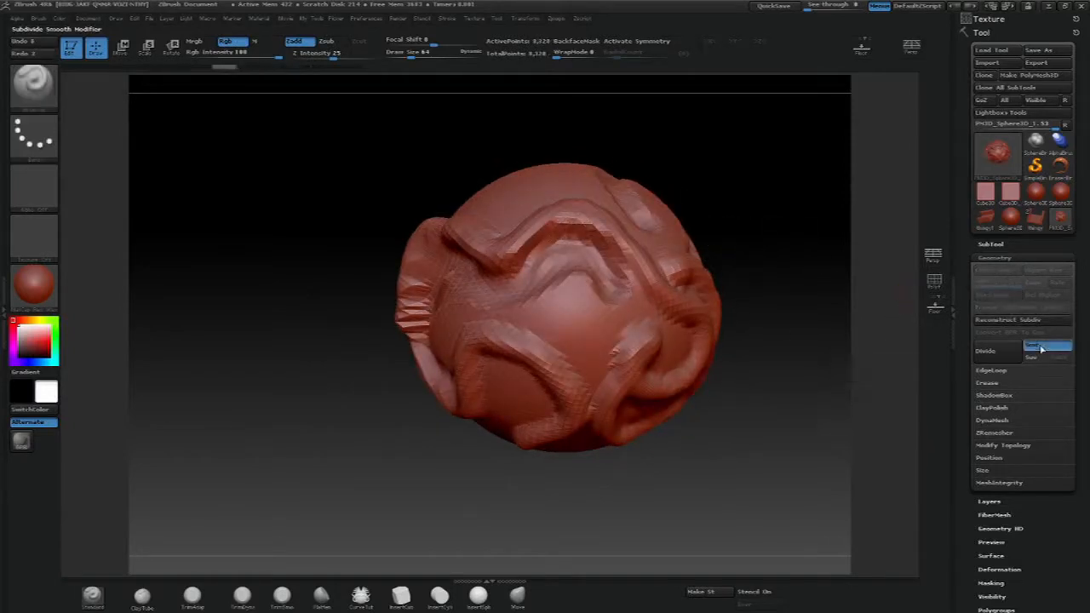
click(988, 352)
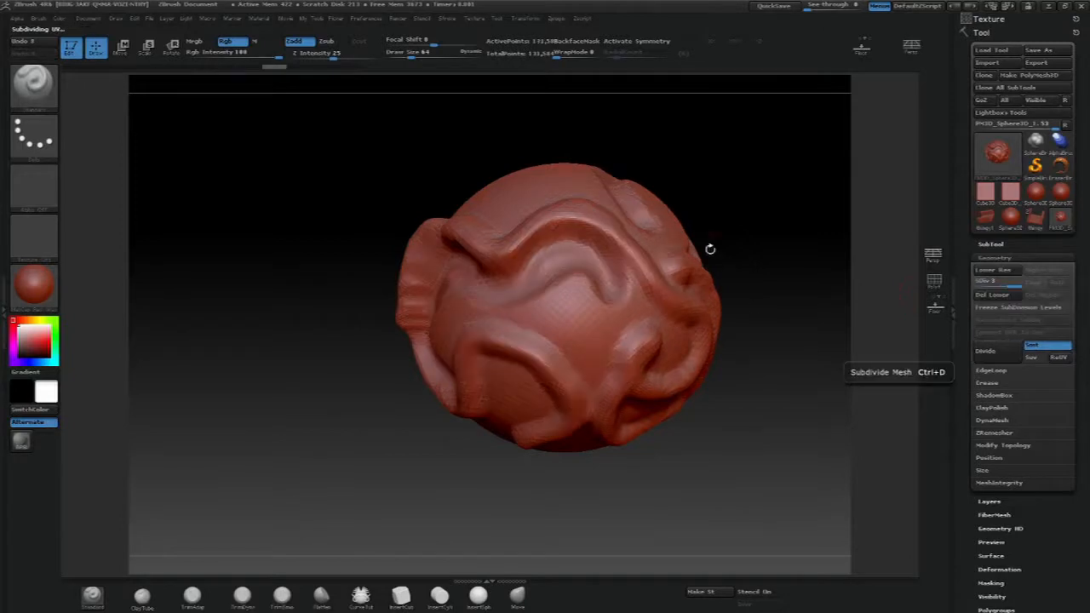
drag(707, 247, 614, 256)
mouse_move(515, 179)
mouse_down()
mouse_move(425, 181)
mouse_move(539, 237)
mouse_up()
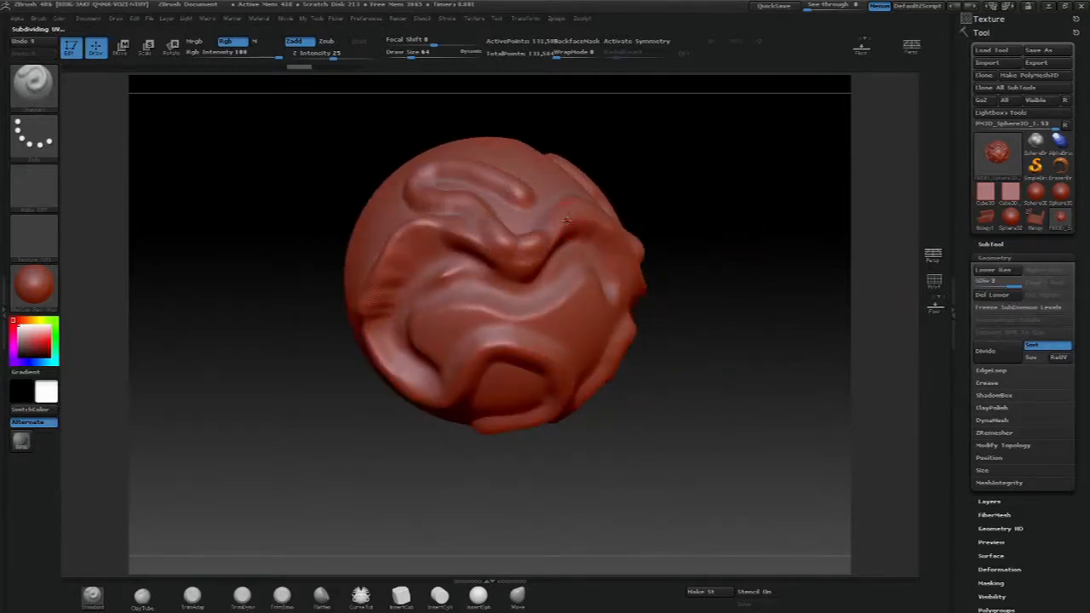
- Choose the ClayTubes brush and sculpt a winding S-shaped stroke on the smooth side of the sphere
key(b)
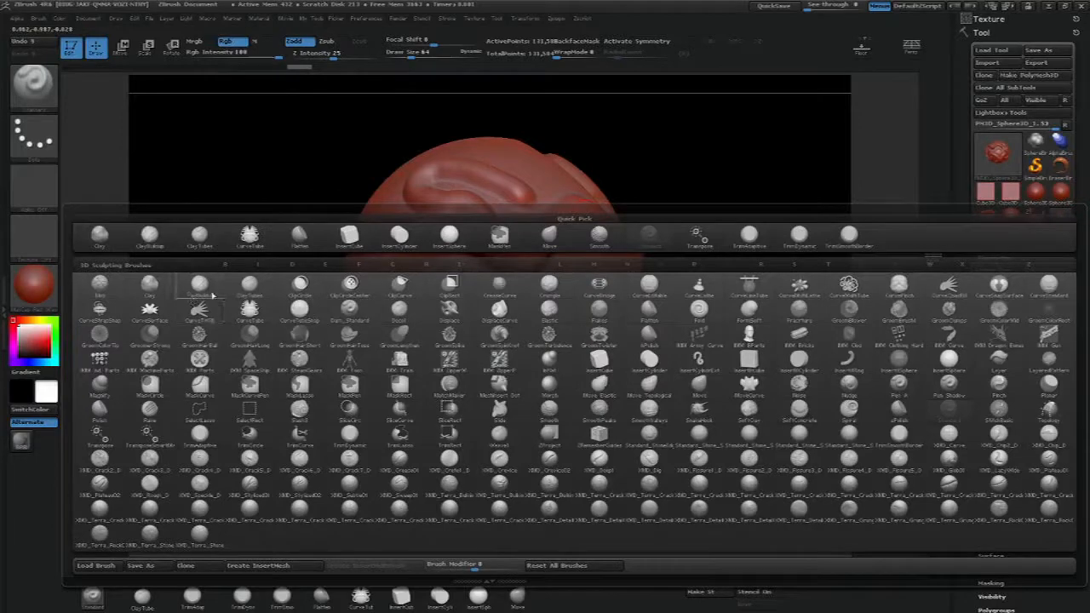
mouse_move(242, 308)
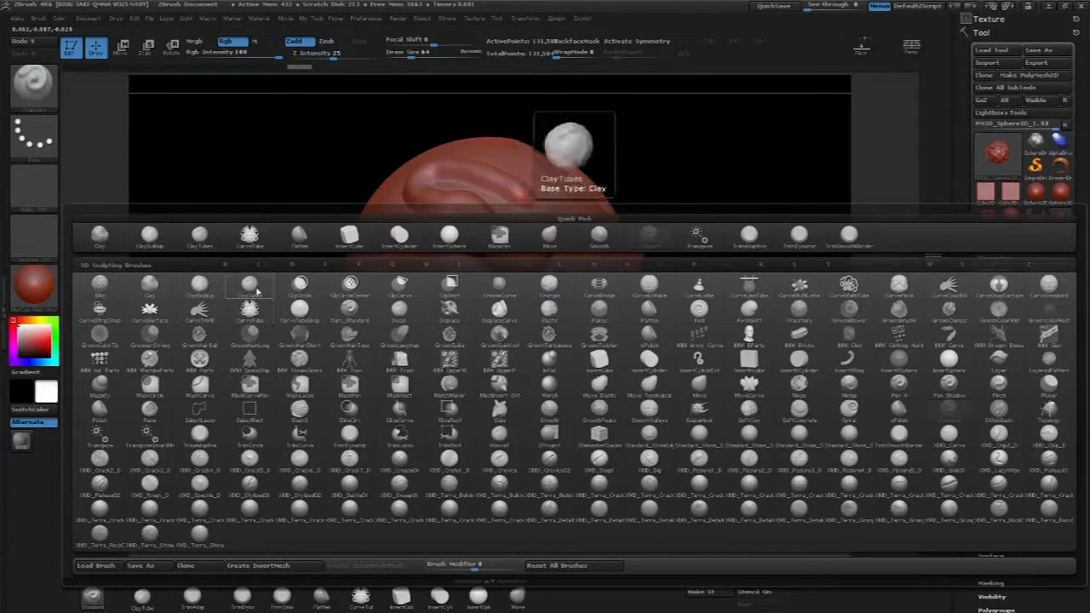
click(255, 290)
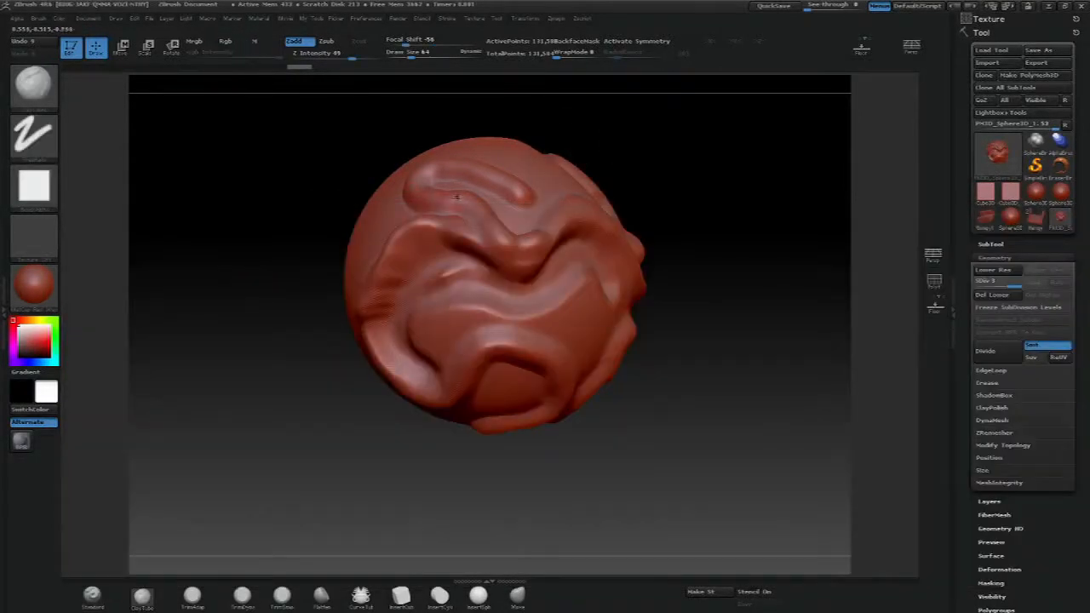
drag(292, 190, 464, 166)
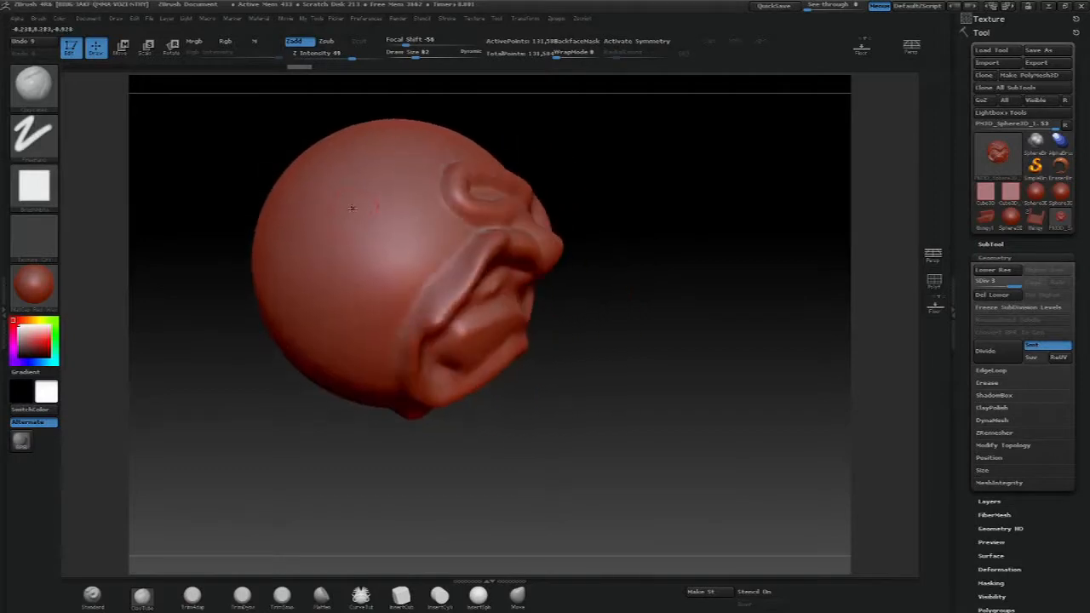
mouse_move(352, 205)
mouse_down()
mouse_move(330, 223)
mouse_move(325, 253)
mouse_move(392, 233)
mouse_move(419, 247)
mouse_move(366, 317)
mouse_move(378, 344)
mouse_move(324, 298)
mouse_up()
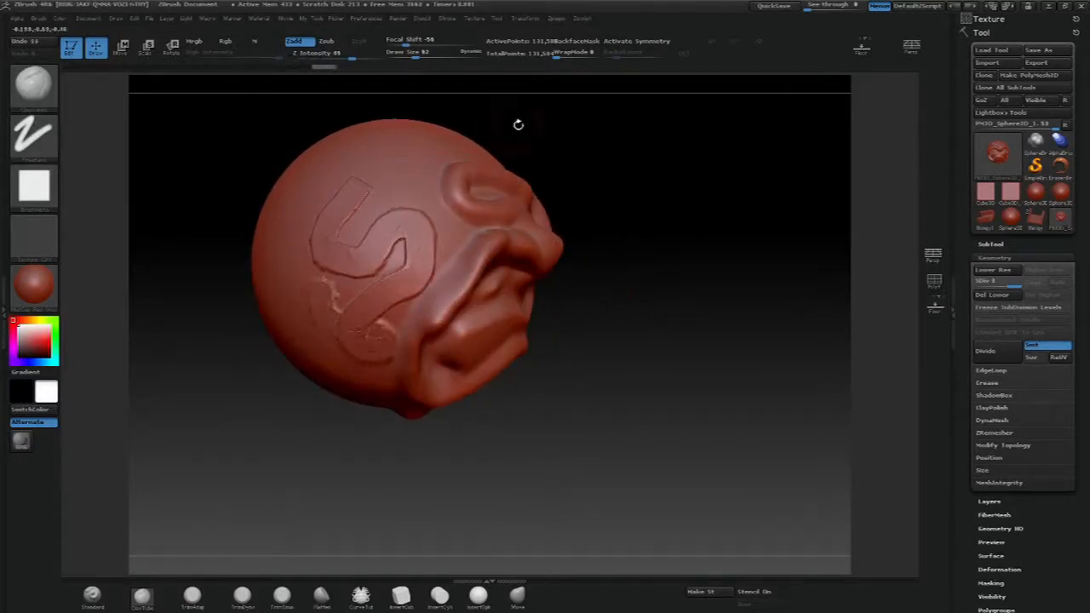
- Layer several overlapping ClayTubes strokes over the upper part of the S-shaped form
drag(407, 174, 344, 230)
mouse_move(381, 181)
mouse_down()
mouse_move(369, 225)
mouse_move(336, 254)
mouse_up()
drag(367, 198, 349, 260)
mouse_move(351, 206)
mouse_down()
mouse_move(329, 254)
mouse_move(345, 261)
mouse_up()
drag(356, 176, 315, 255)
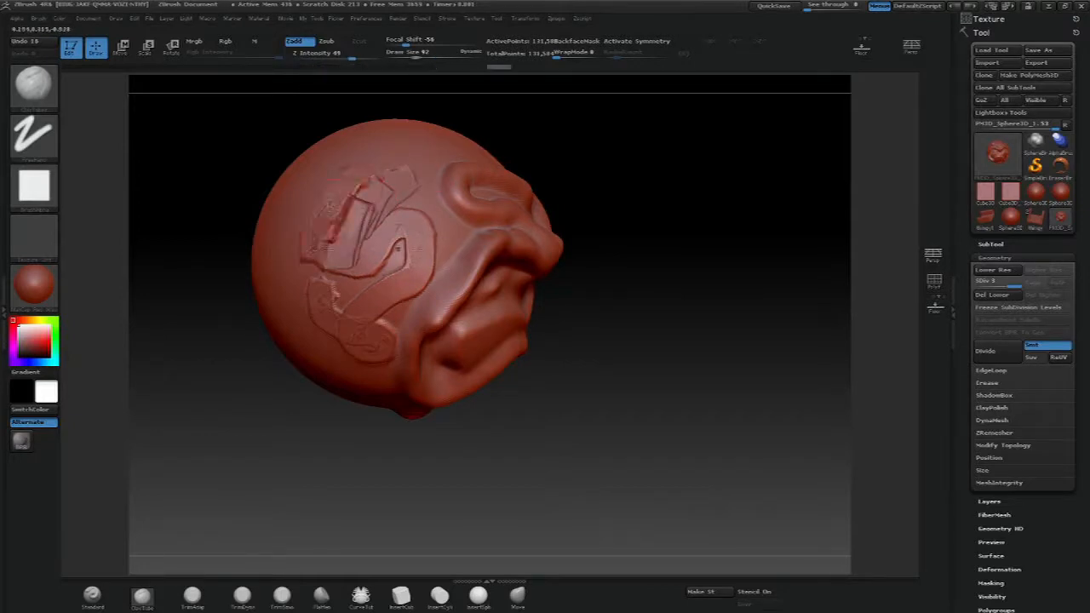
- Build up overlapping ClayTubes strokes down the outer edge of the S-shaped form on the sphere's side
drag(230, 272, 166, 281)
drag(342, 199, 320, 257)
drag(313, 246, 310, 276)
drag(319, 256, 311, 312)
drag(264, 271, 438, 262)
drag(563, 290, 503, 290)
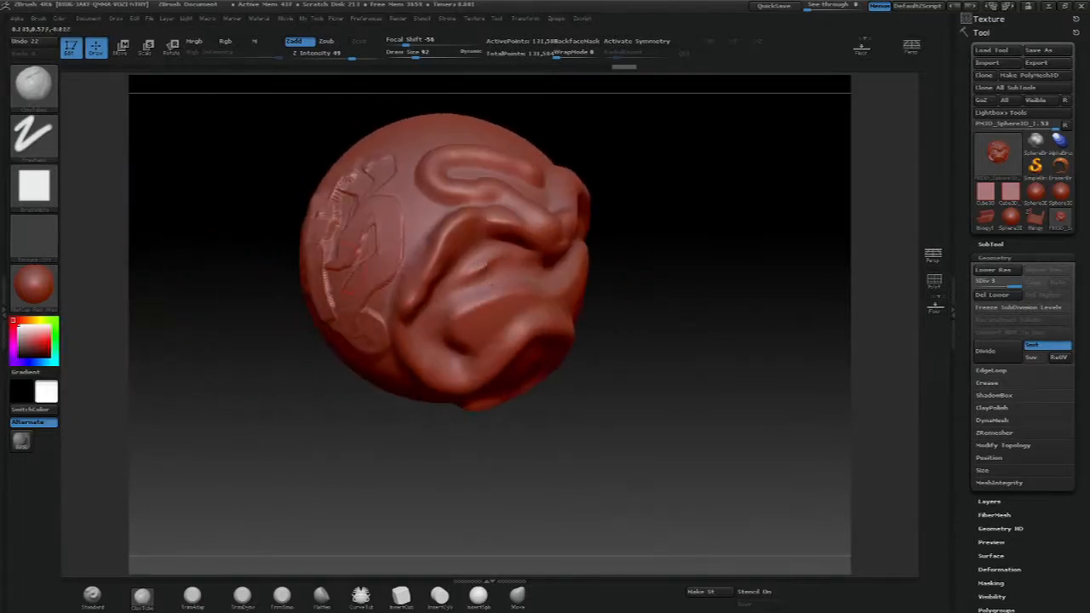
alt+drag(264, 272, 286, 344)
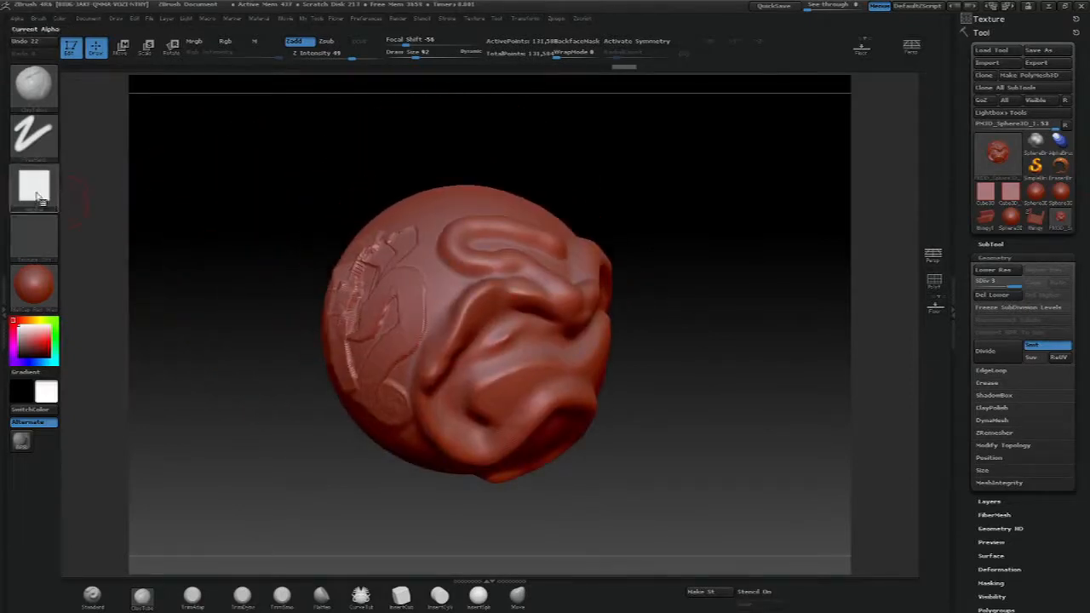
drag(216, 178, 278, 200)
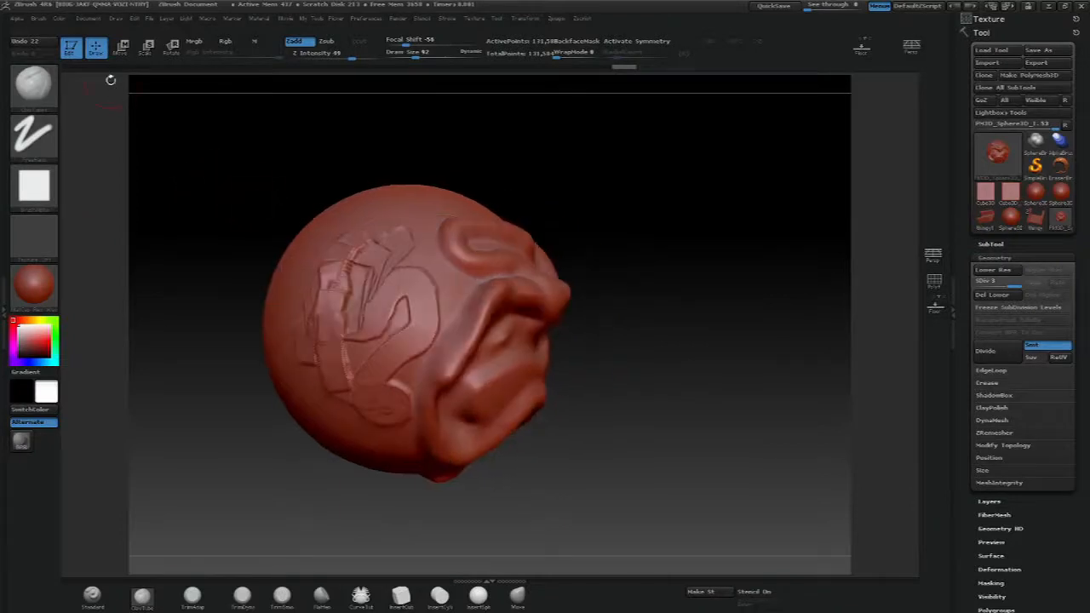
- Switch the ClayTubes stroke type to DragRect and try stamping the square alpha on the sphere
click(40, 101)
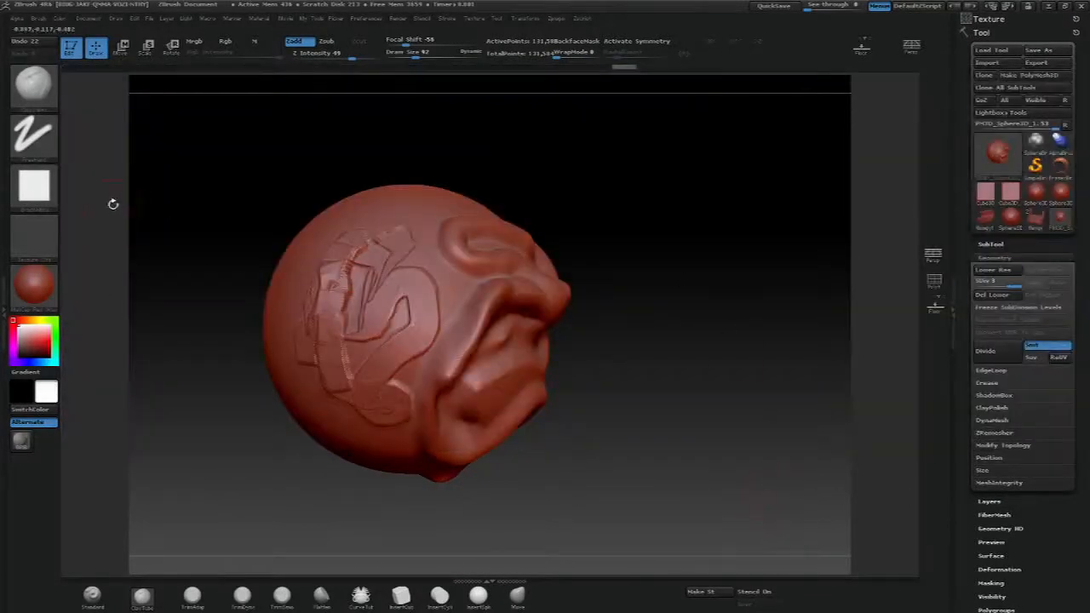
click(34, 137)
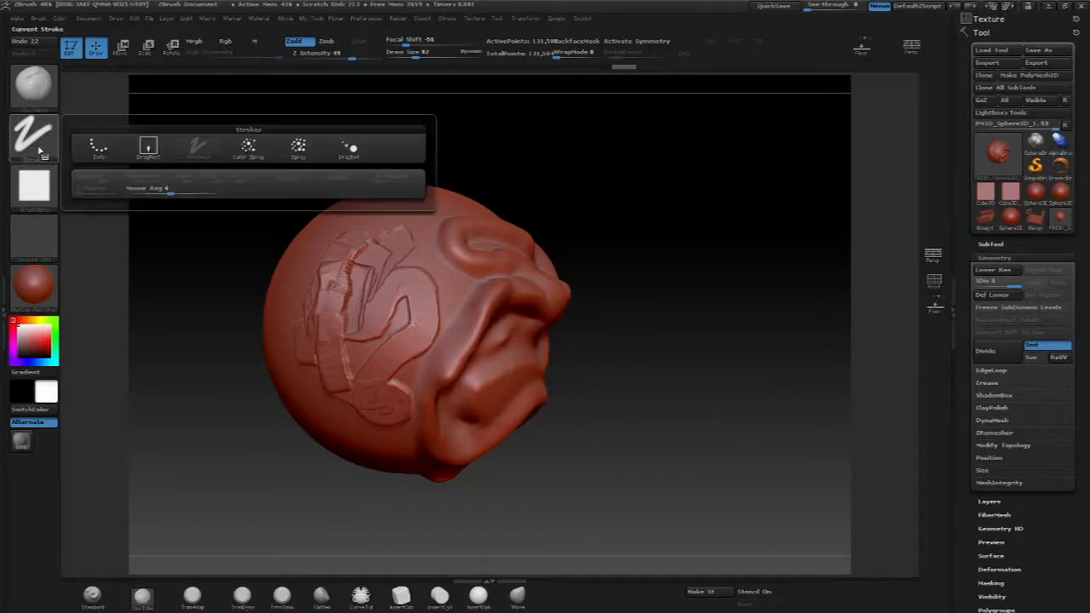
click(152, 150)
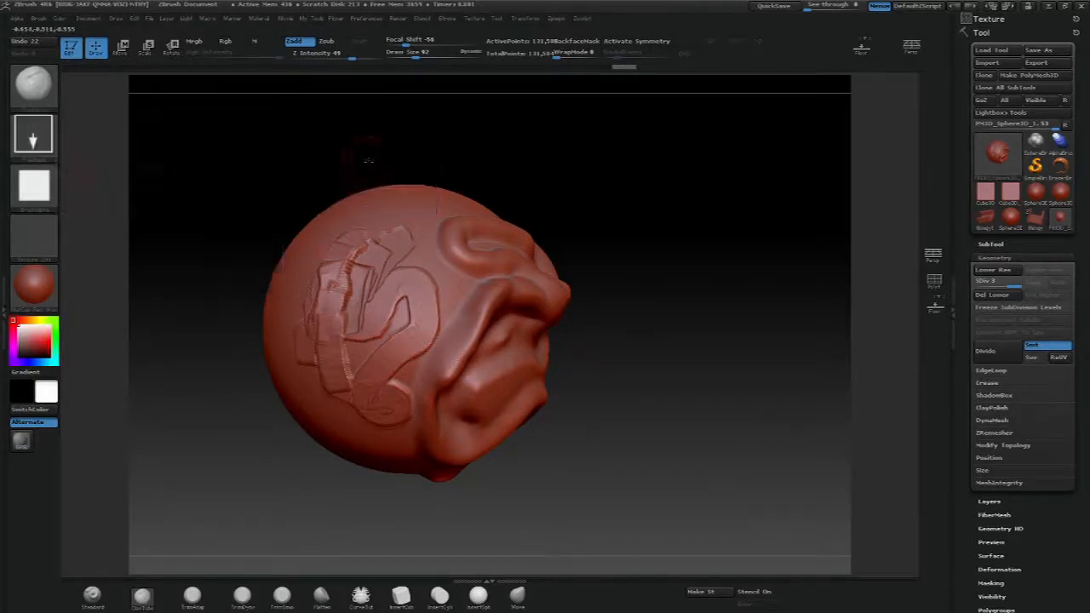
mouse_move(369, 161)
mouse_down()
mouse_move(425, 188)
mouse_move(392, 199)
mouse_up()
drag(225, 262, 282, 207)
drag(475, 231, 525, 188)
key(ctrl+z)
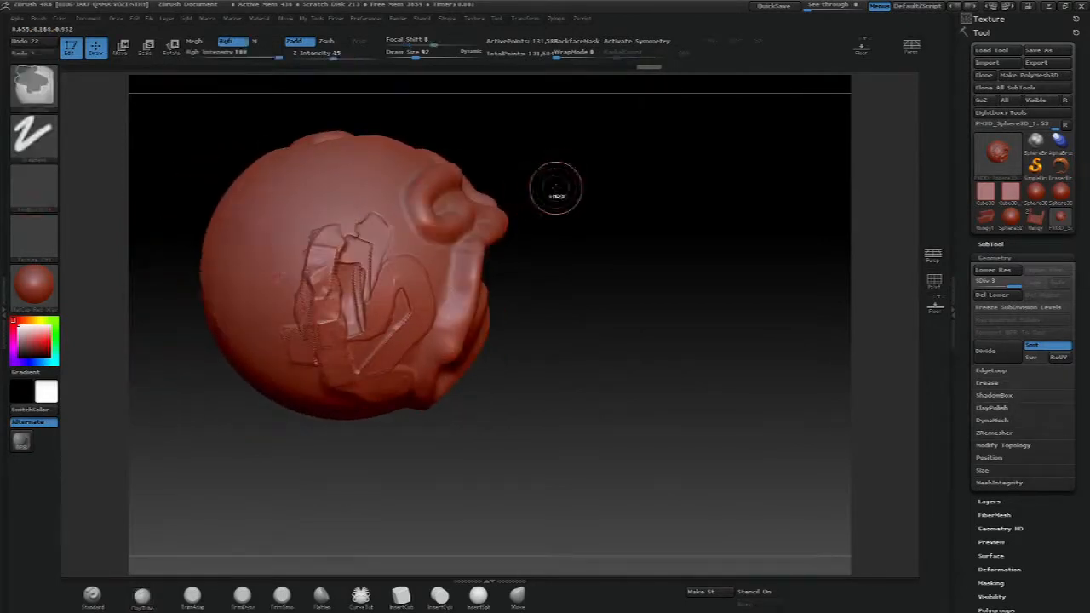
- Set the stroke type to FreeHand, choose the ring-shaped Alpha 09 and sculpt short ring strokes on the smooth area
click(36, 141)
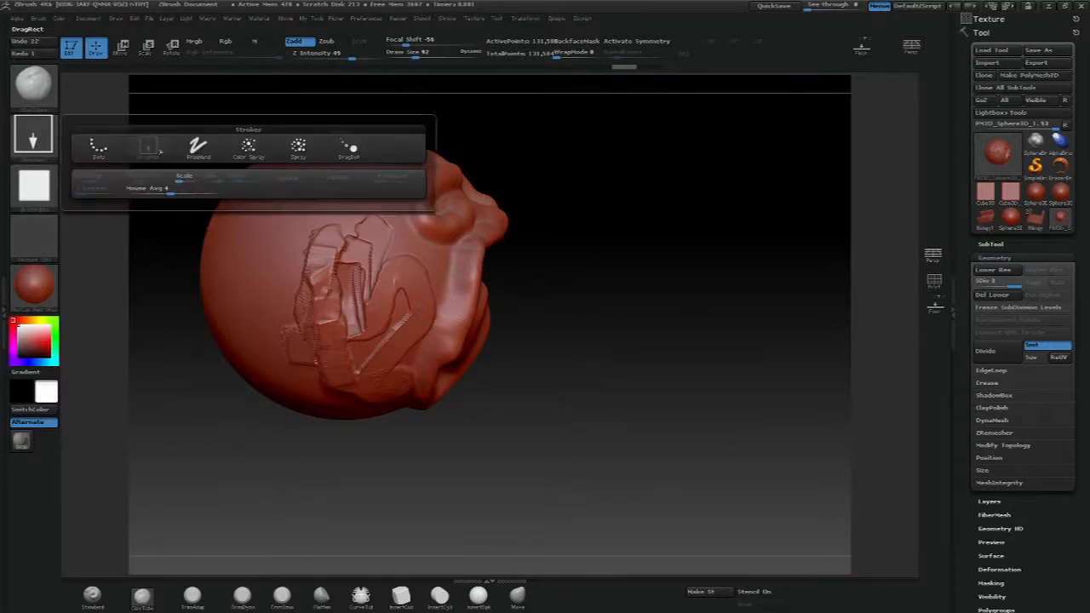
click(201, 153)
click(38, 191)
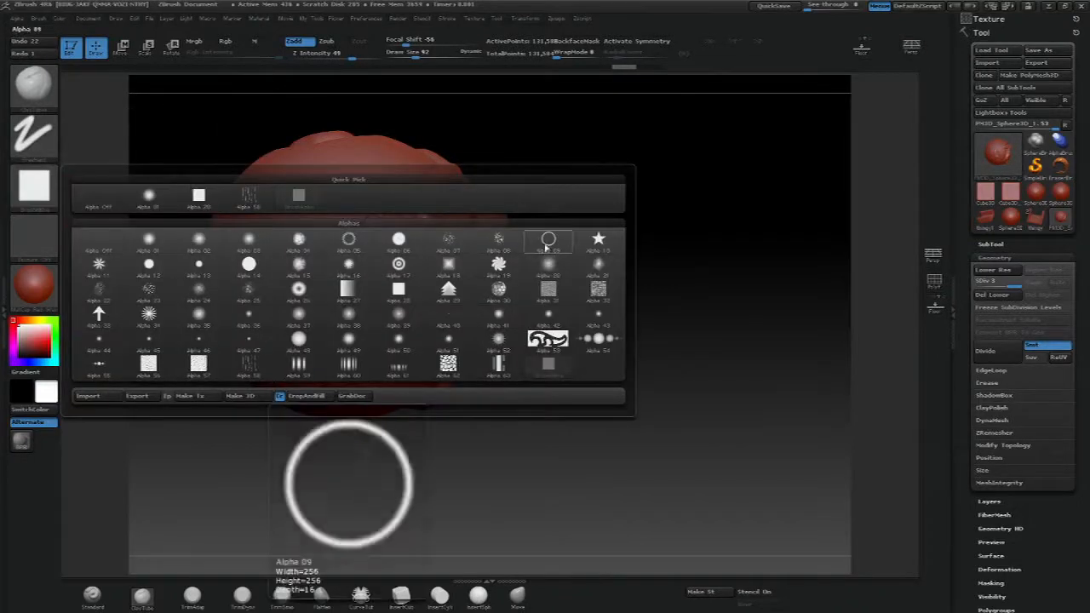
click(548, 240)
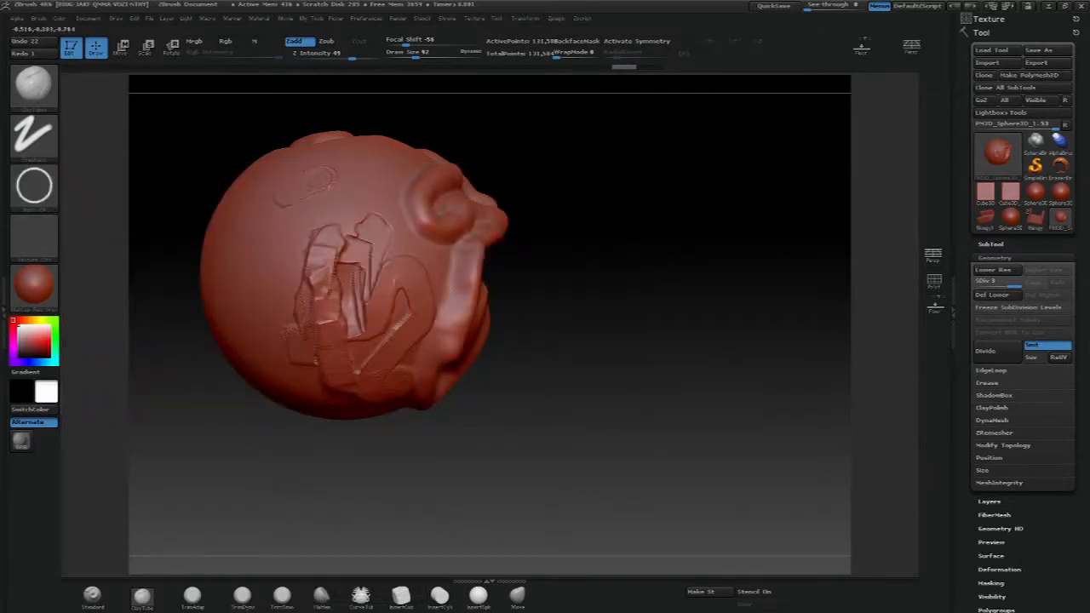
drag(270, 220, 261, 226)
drag(244, 267, 252, 281)
- Choose Alpha 50 with the DragRect stroke type and try a stamp on the smooth back of the sphere
click(34, 185)
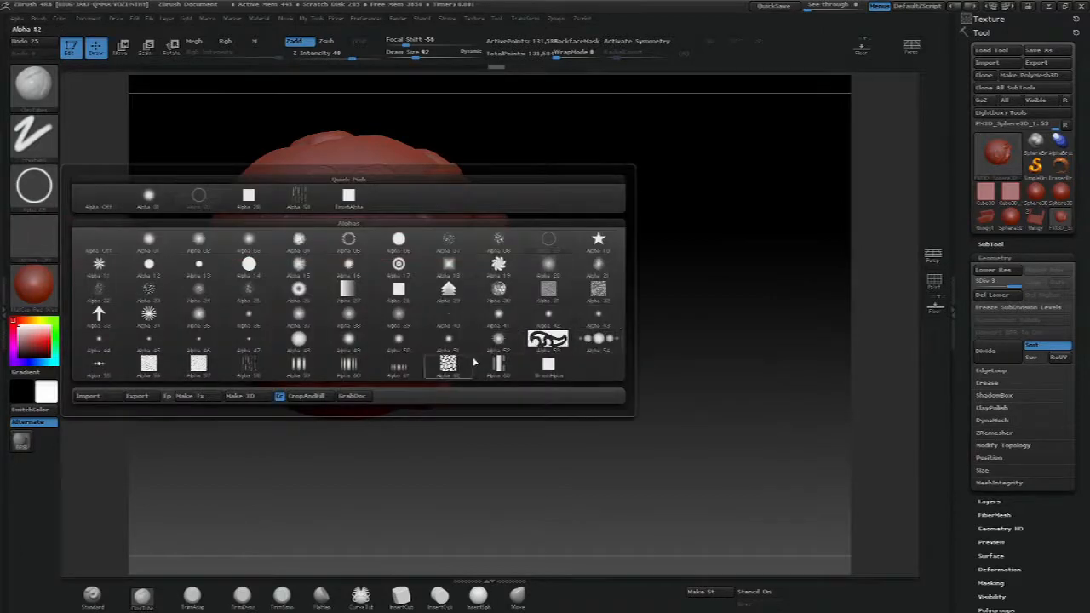
click(407, 348)
click(34, 134)
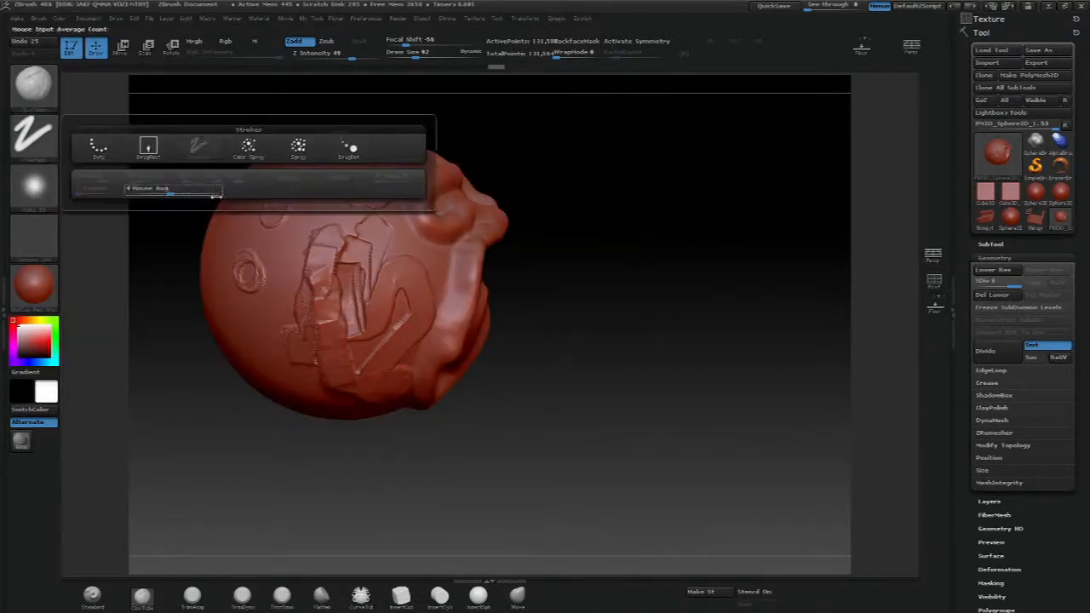
click(151, 147)
drag(326, 121, 372, 151)
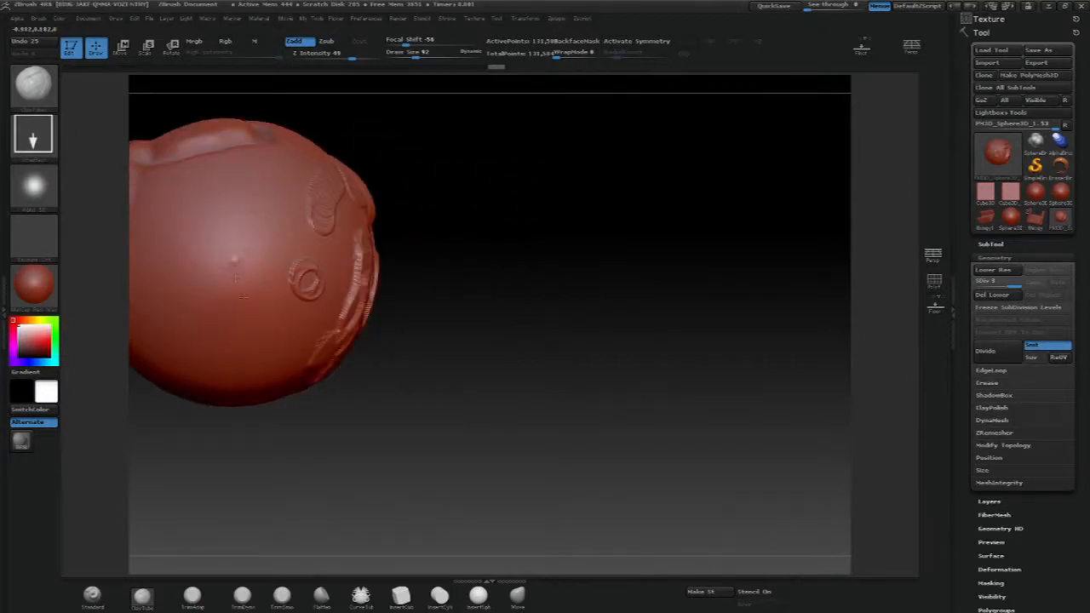
- Change the alpha to Alpha 48 and stamp a round bump beside the ring marks
click(34, 185)
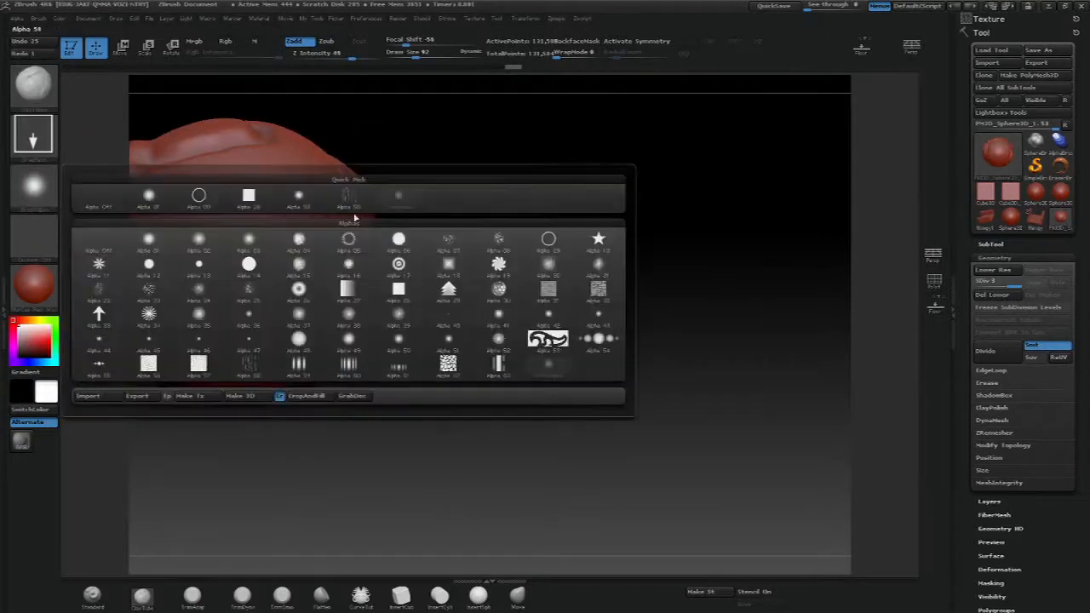
click(298, 340)
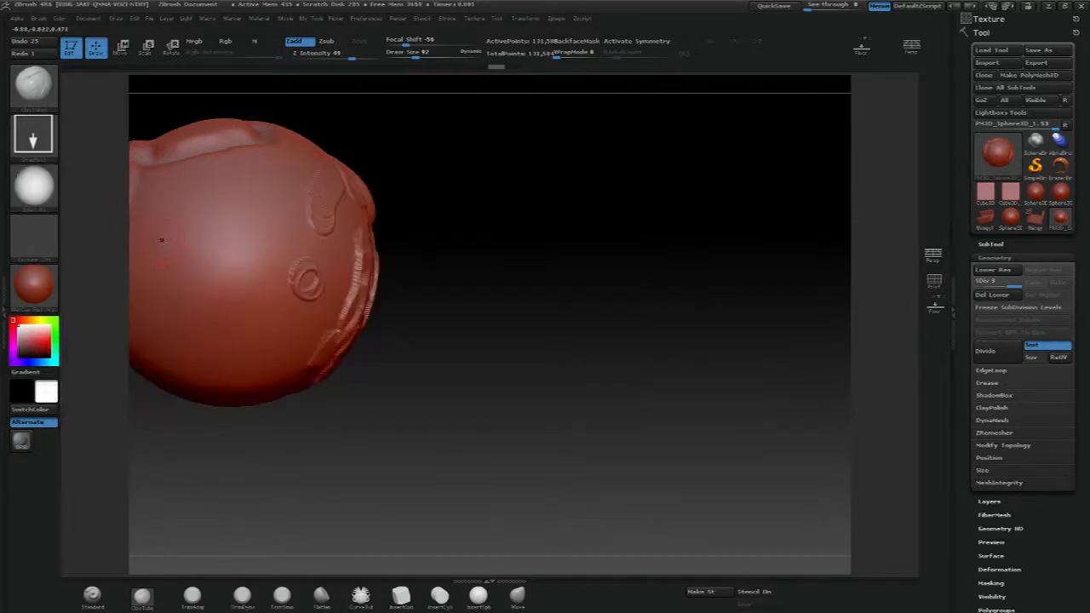
drag(231, 265, 236, 284)
mouse_move(499, 150)
mouse_down()
mouse_move(477, 134)
mouse_move(484, 113)
mouse_up()
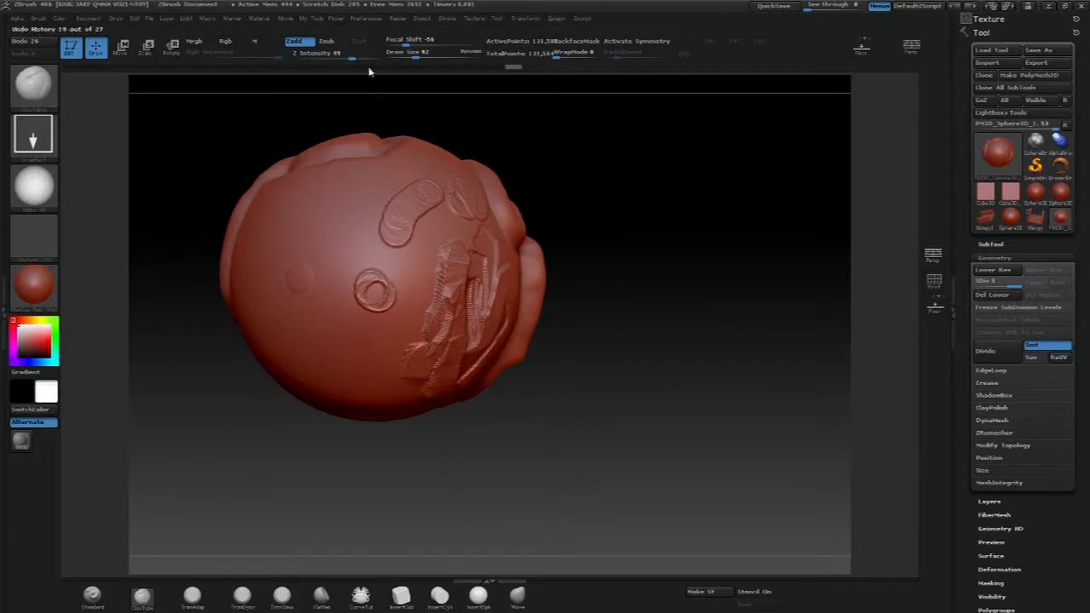
- Raise Z Intensity to 75 and stamp several more round bumps of different sizes around the ring mark
drag(361, 58, 366, 58)
drag(329, 250, 328, 247)
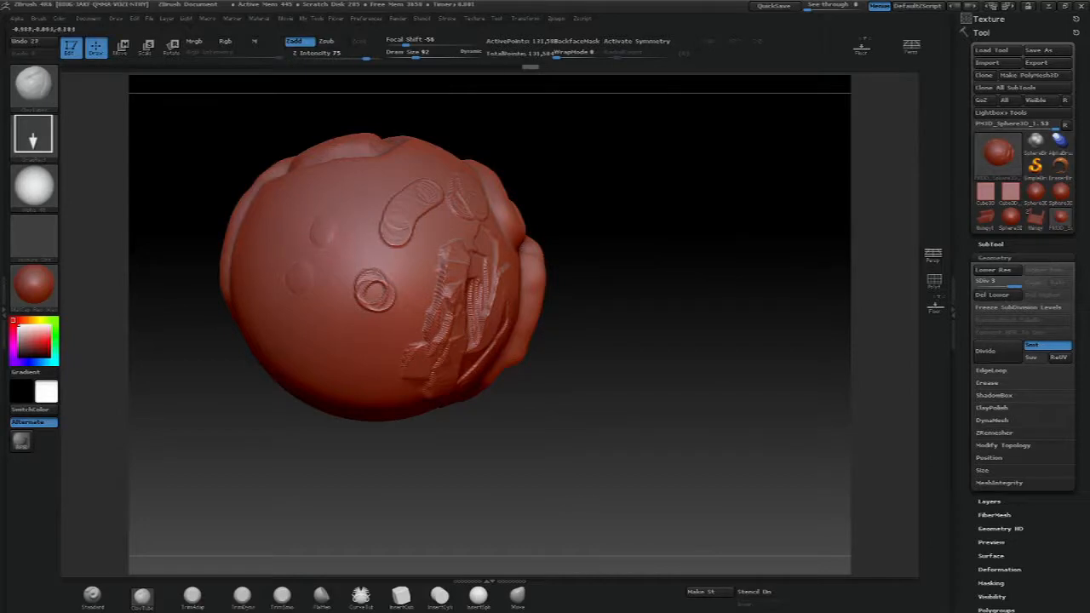
mouse_move(554, 170)
mouse_down()
mouse_move(644, 146)
mouse_move(574, 153)
mouse_move(459, 228)
mouse_up()
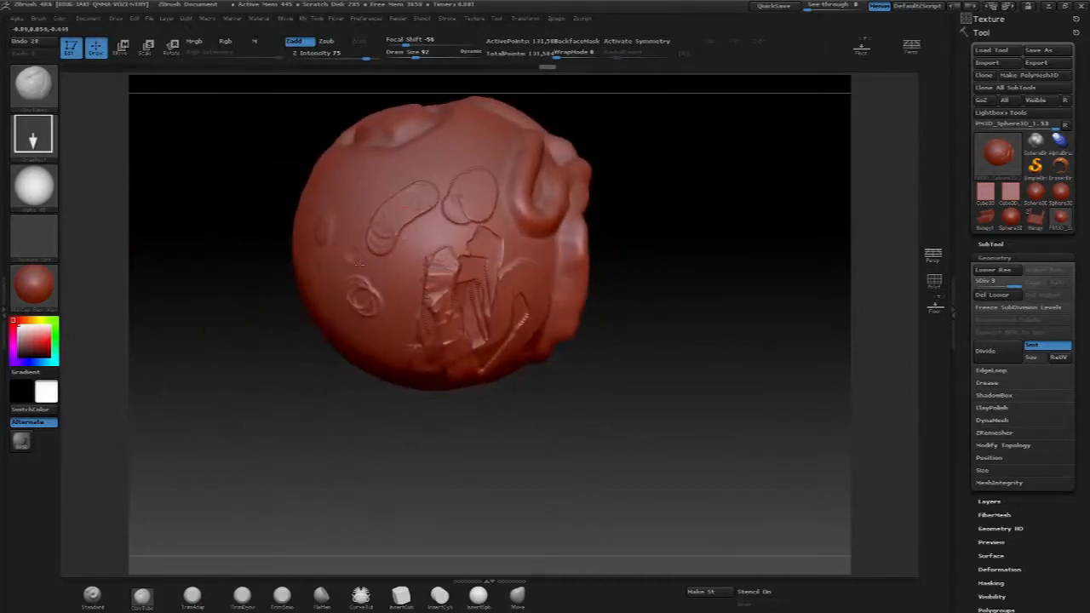
drag(278, 379, 301, 343)
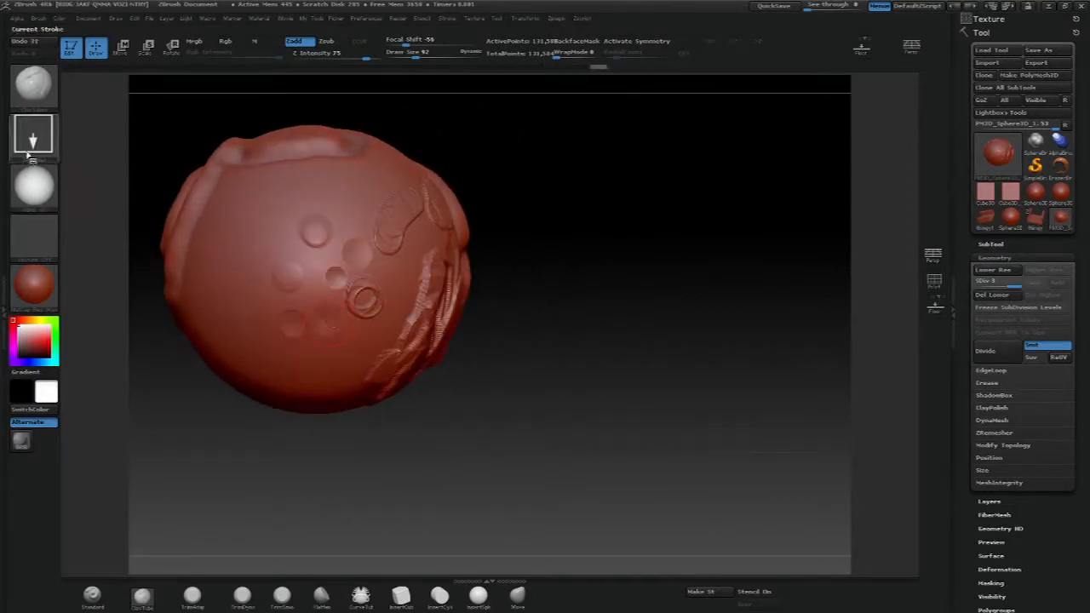
- Set the brush to the square Alpha 28 and the FreeHand stroke type
click(33, 185)
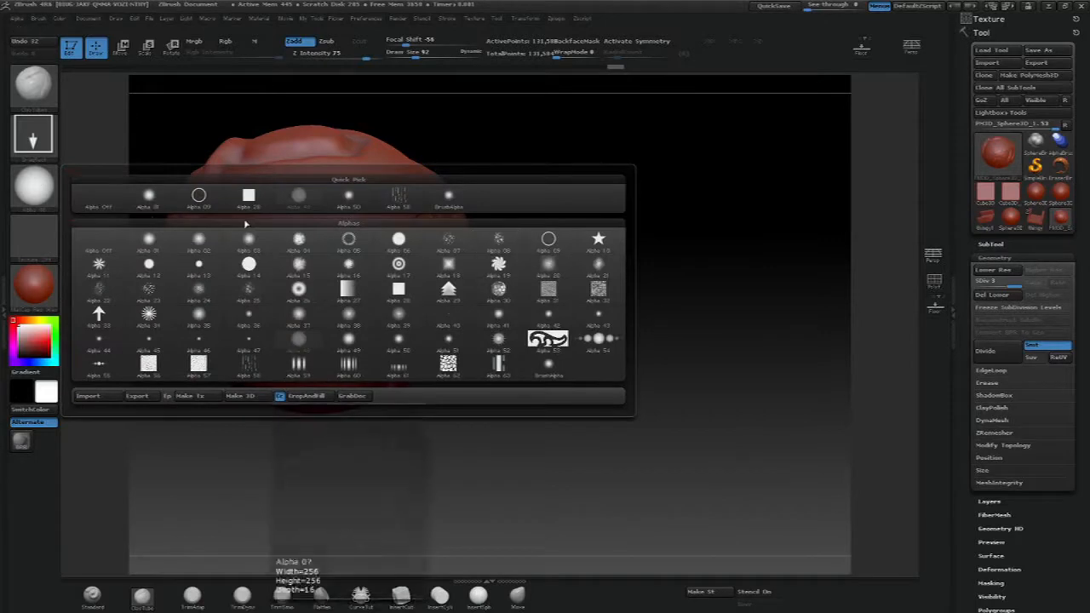
mouse_move(153, 248)
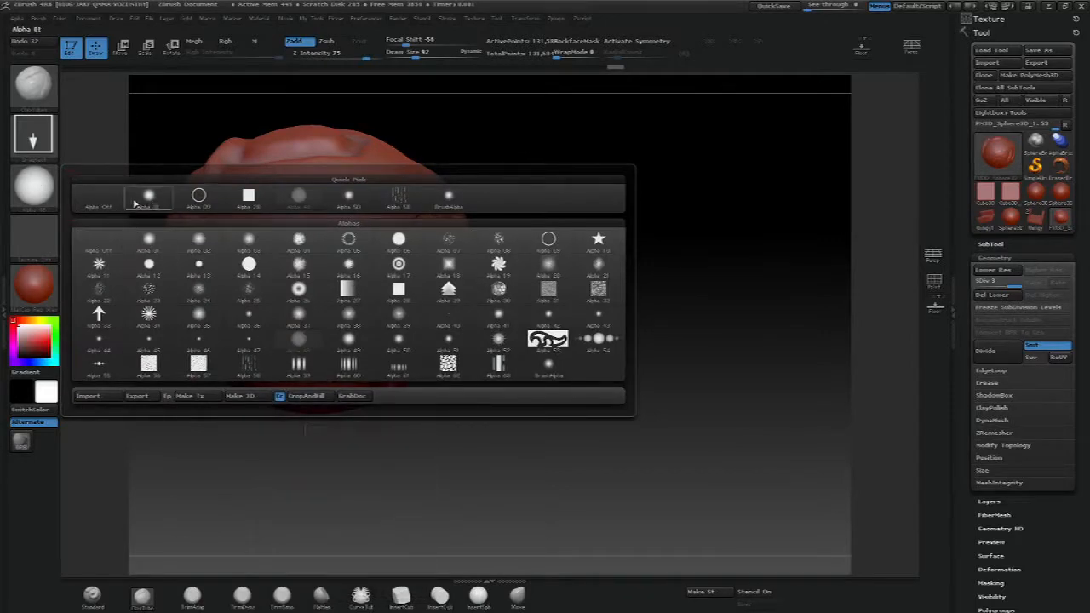
click(99, 198)
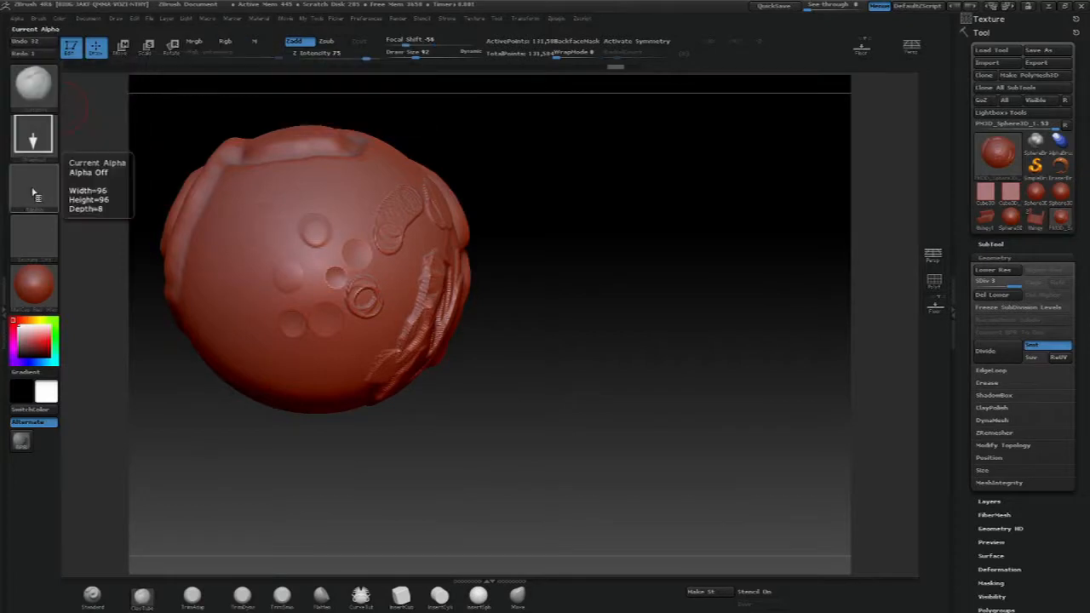
click(34, 133)
click(399, 289)
click(33, 133)
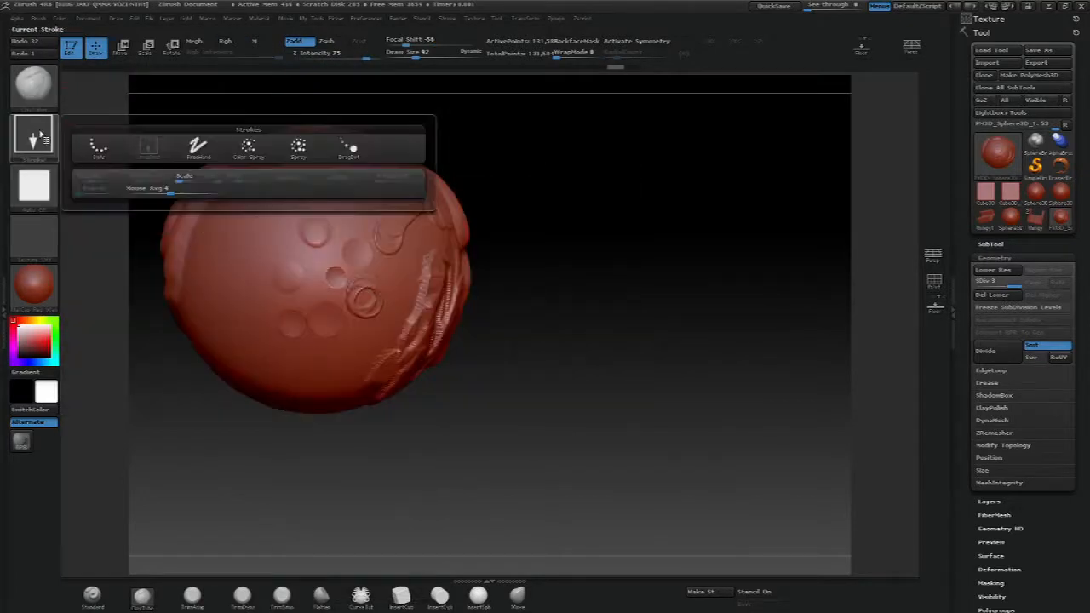
click(198, 146)
drag(681, 166, 574, 209)
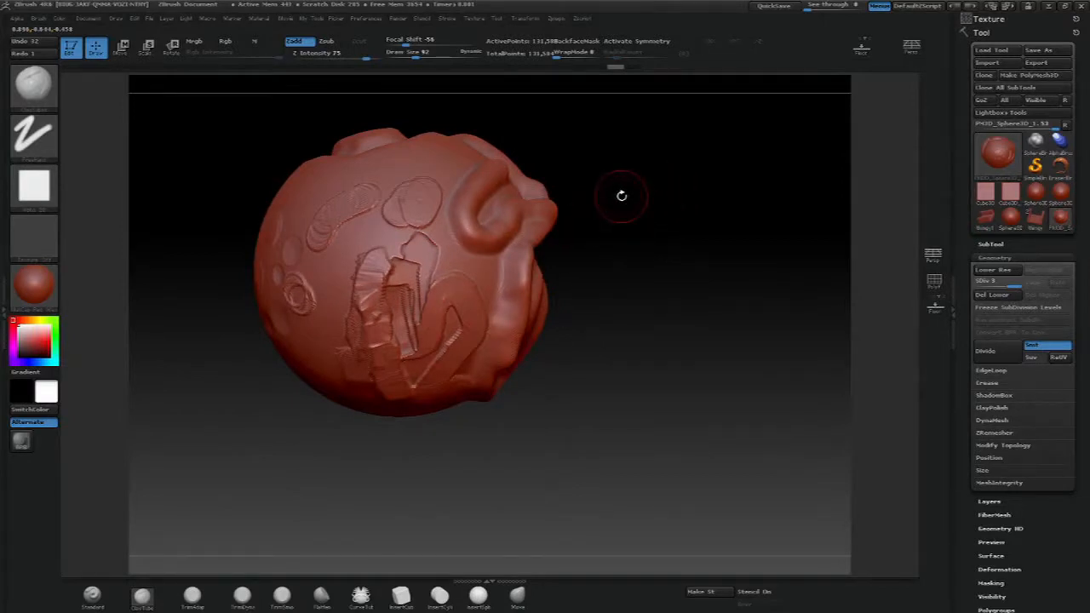
mouse_move(644, 199)
mouse_down()
mouse_move(616, 190)
mouse_move(570, 236)
mouse_move(601, 236)
mouse_move(680, 276)
mouse_up()
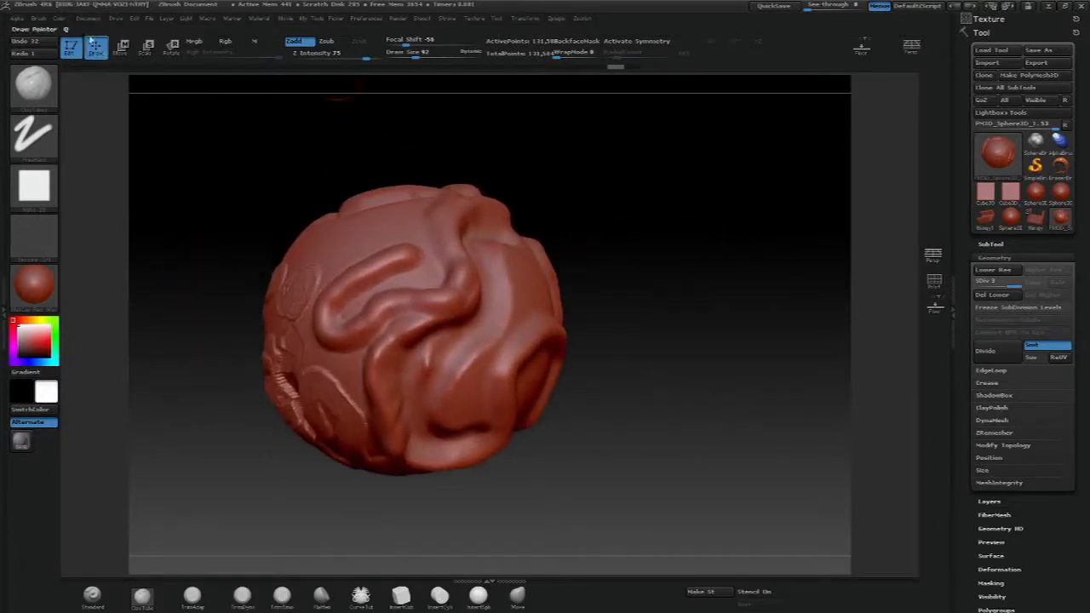
- Save the sculpted sphere as a ZTool file named sweetasssphere on the desktop
click(87, 18)
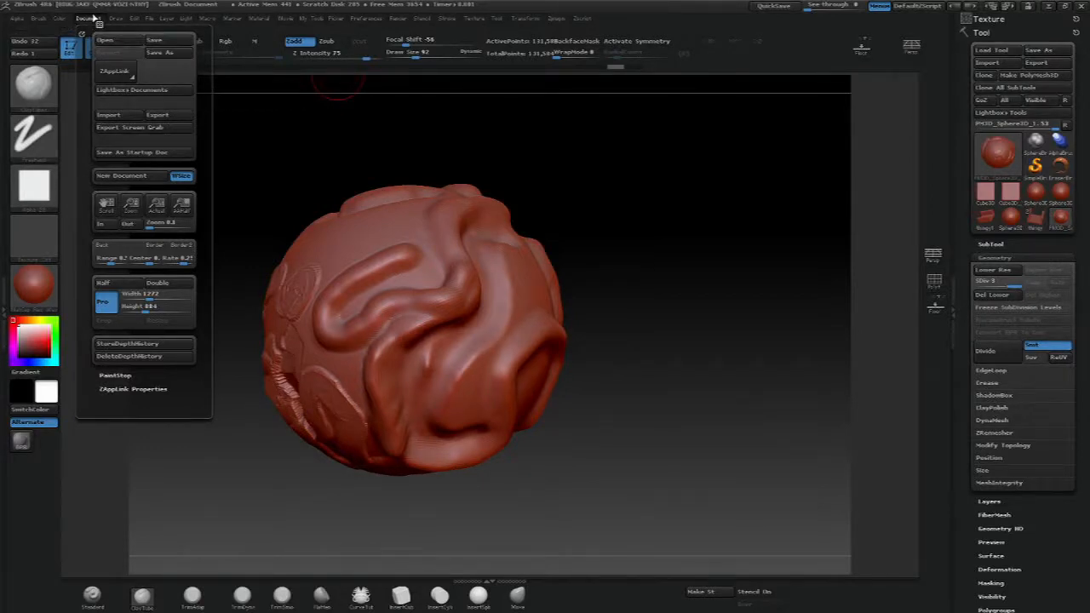
click(92, 18)
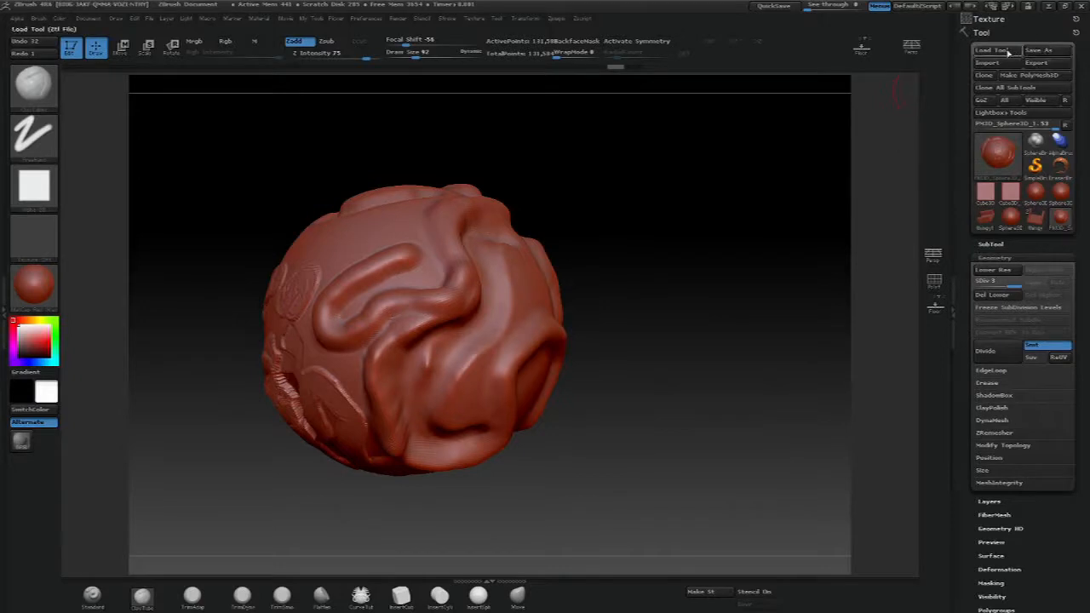
click(1058, 54)
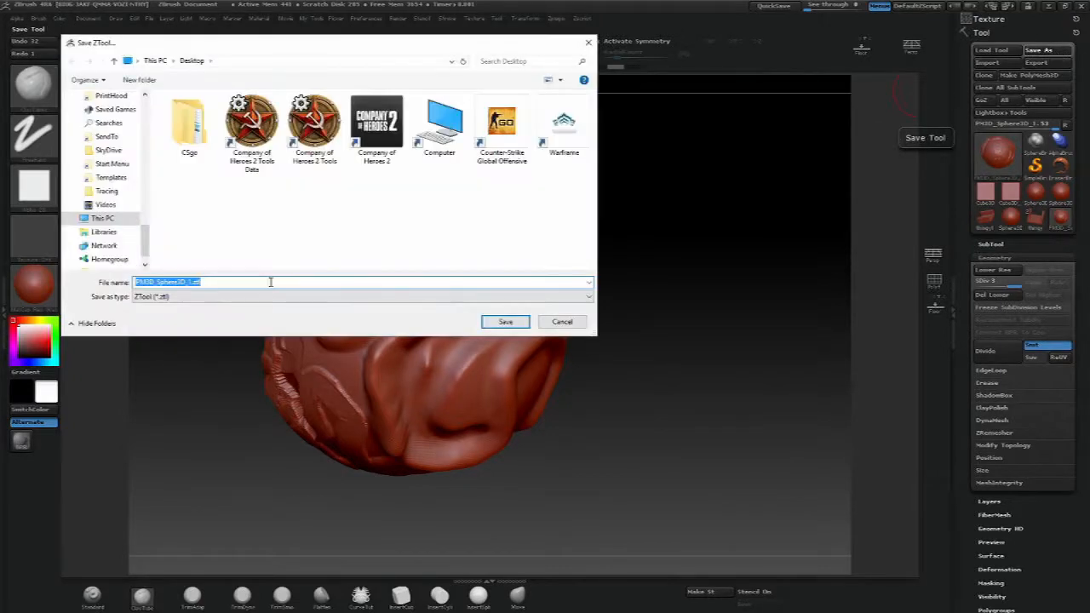
text(sweetasssphere)
click(505, 322)
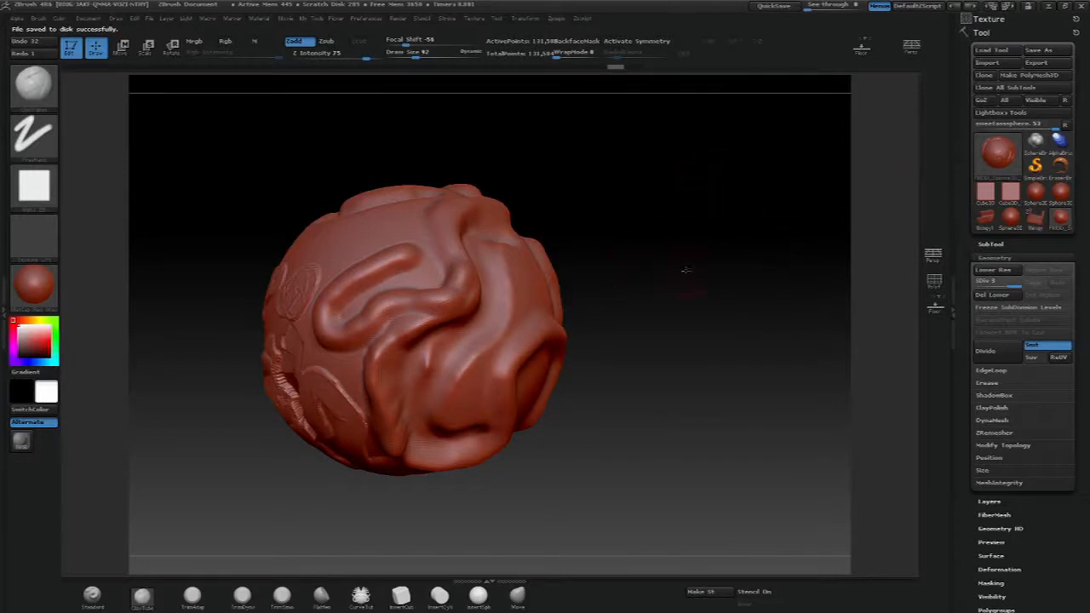
- Export the sculpted sphere to the desktop in OBJ format as sweetasssphere.obj
mouse_move(685, 270)
mouse_down()
mouse_move(648, 280)
mouse_move(584, 258)
mouse_move(567, 274)
mouse_up()
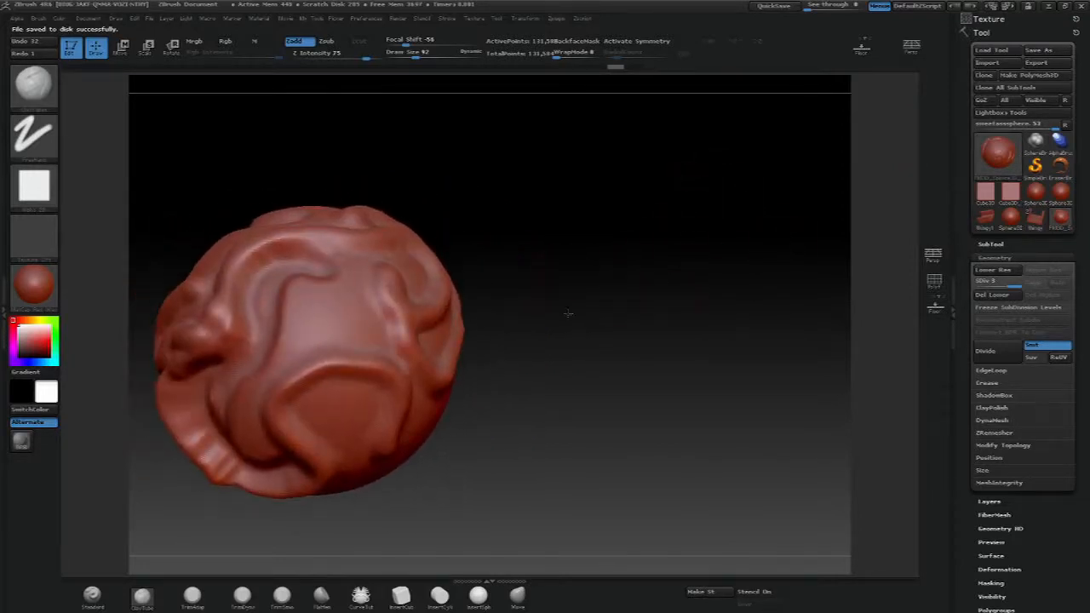
mouse_move(568, 314)
mouse_down()
mouse_move(637, 316)
mouse_move(692, 301)
mouse_up()
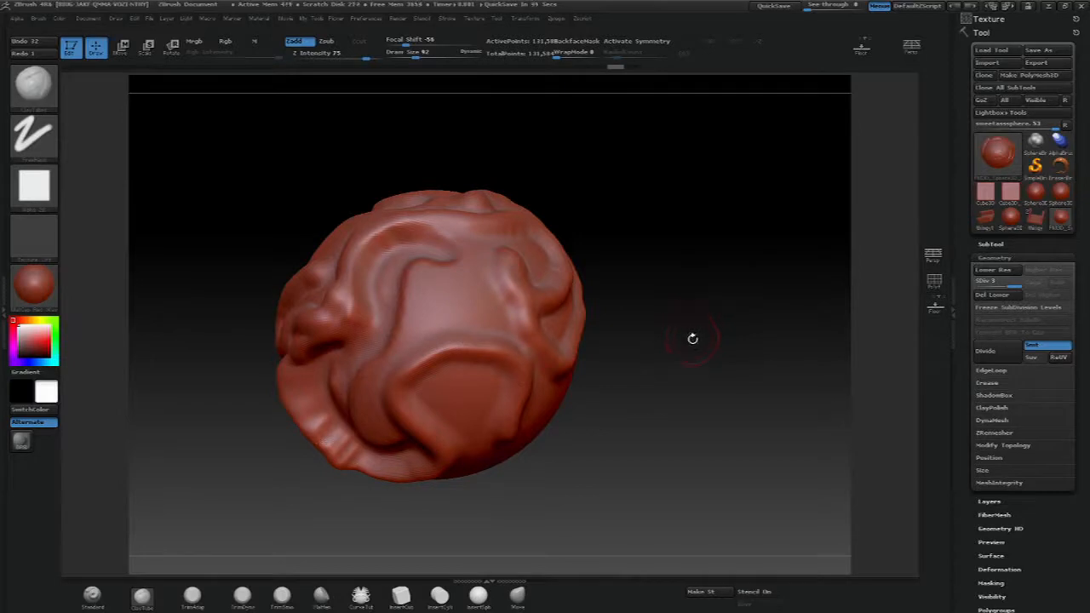
click(1044, 64)
click(450, 293)
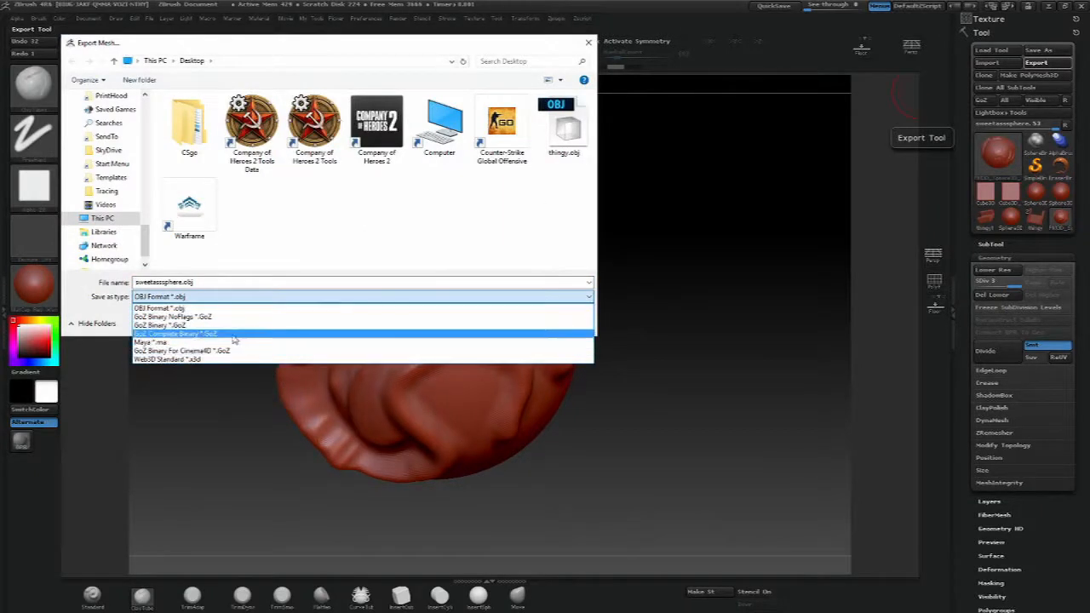
click(214, 307)
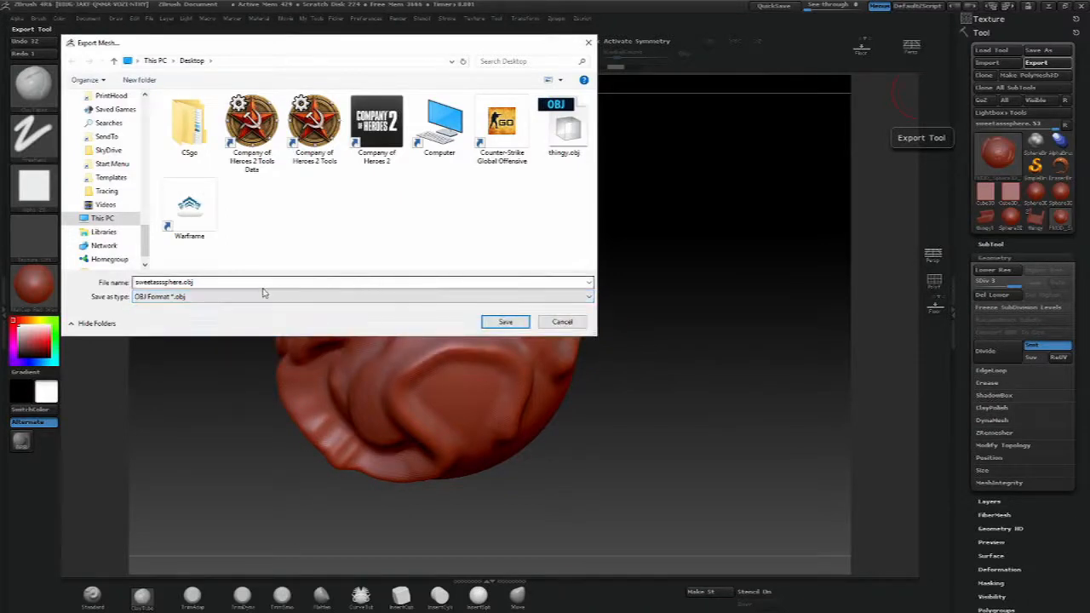
click(507, 322)
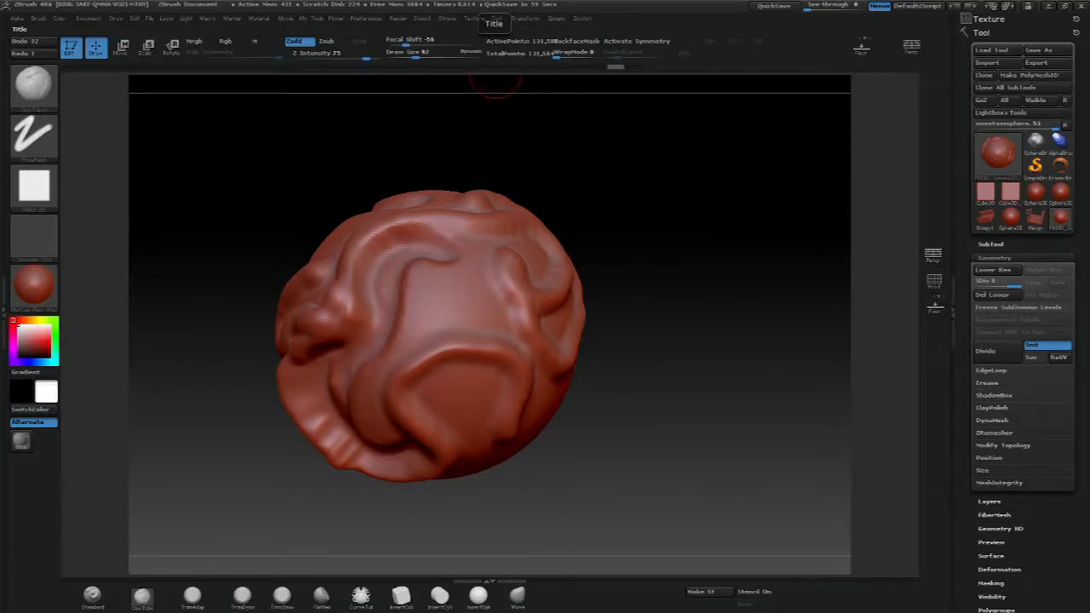
mouse_move(655, 247)
alt+mouse_down()
mouse_move(639, 244)
mouse_move(619, 268)
alt+mouse_up()
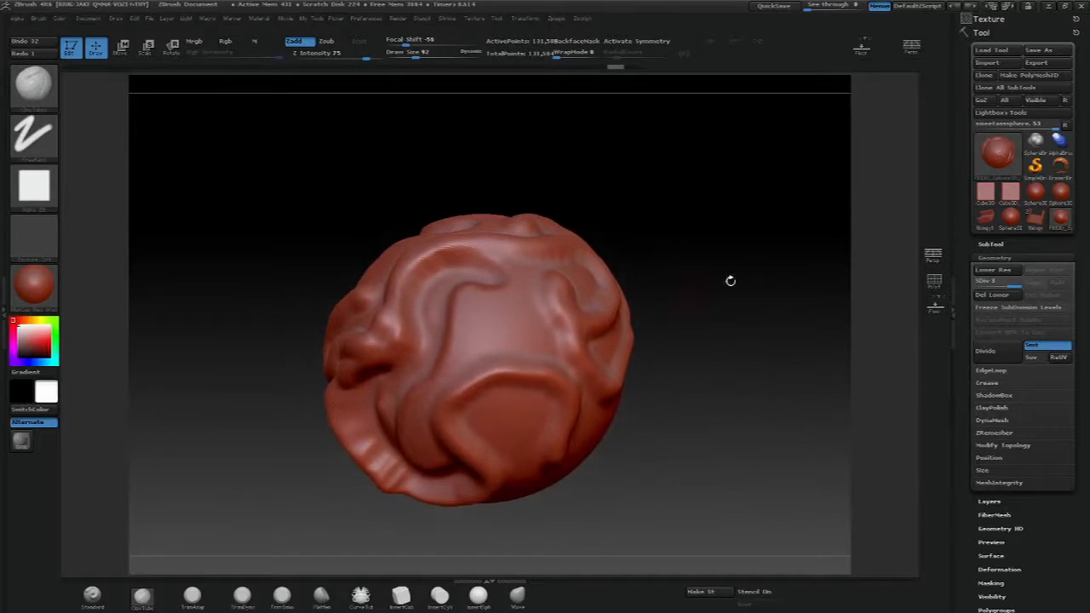
- Leave Edit mode and clear the sculpted sphere from the canvas
drag(758, 245, 738, 260)
click(71, 48)
key(ctrl+n)
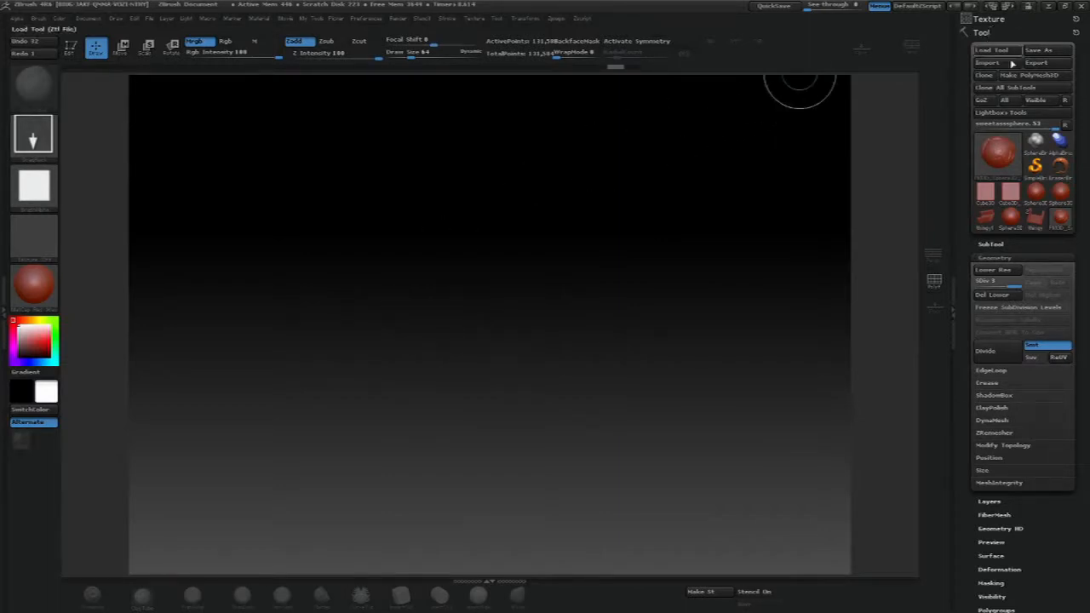
- Import thingy.obj from the desktop, place it on the canvas and put it into Edit mode
mouse_move(998, 162)
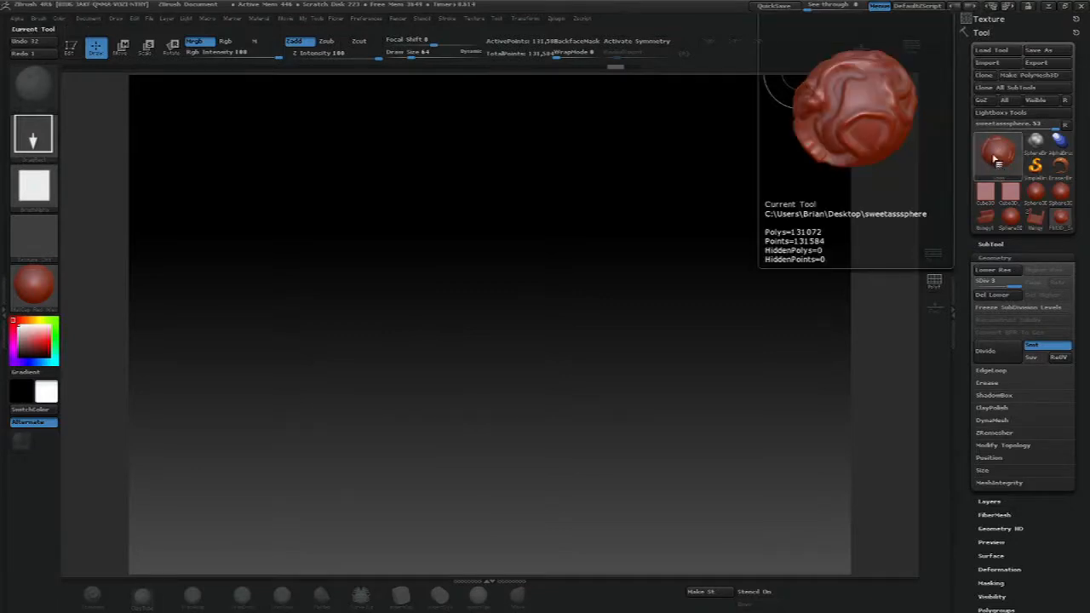
click(989, 67)
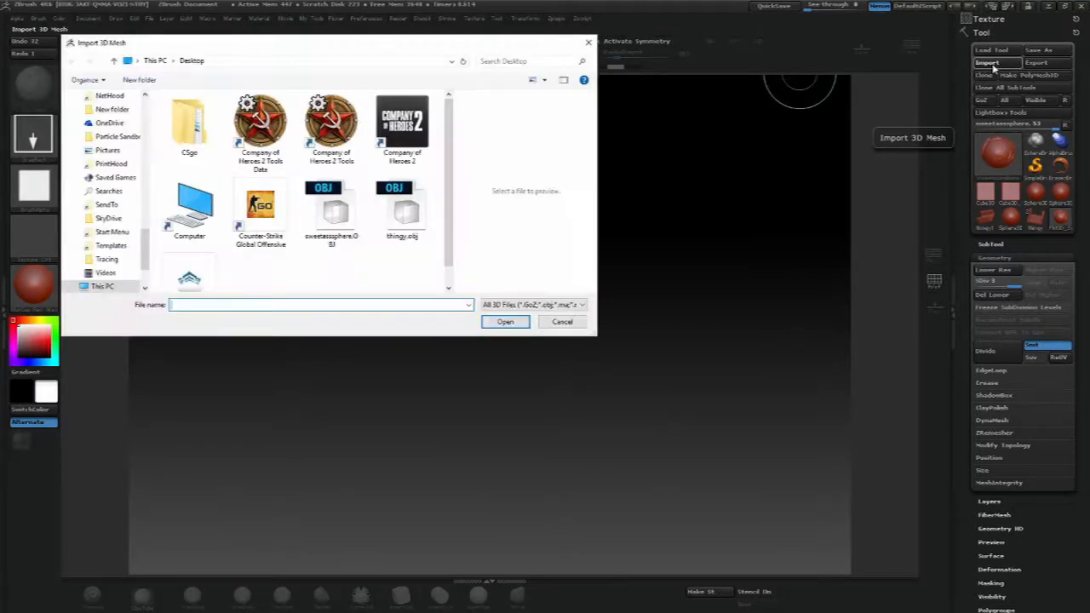
click(396, 223)
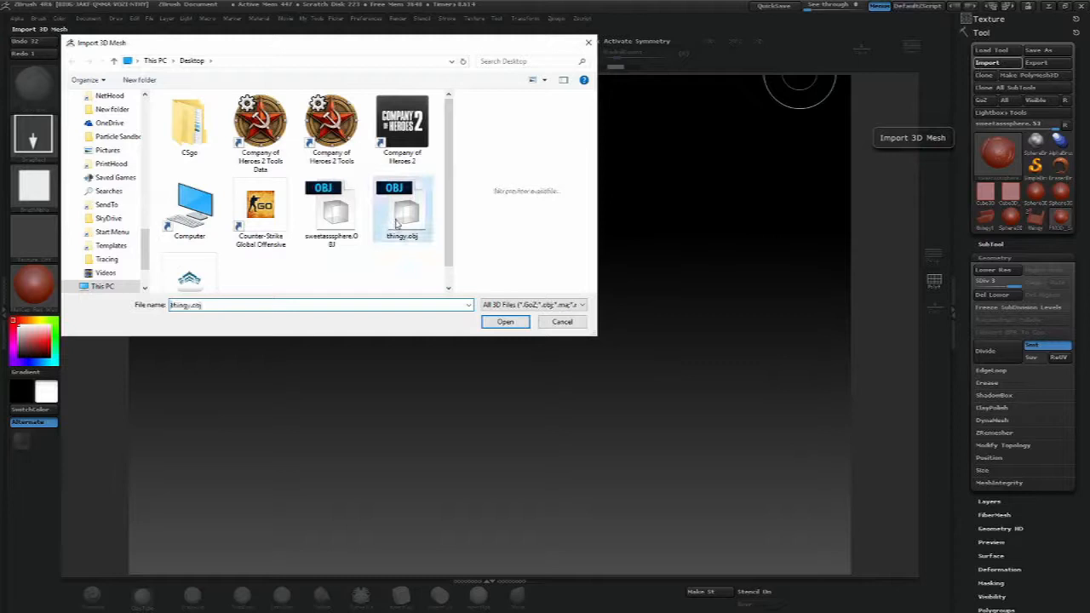
click(505, 321)
mouse_move(469, 357)
mouse_down()
mouse_move(470, 460)
mouse_move(450, 464)
mouse_up()
click(77, 52)
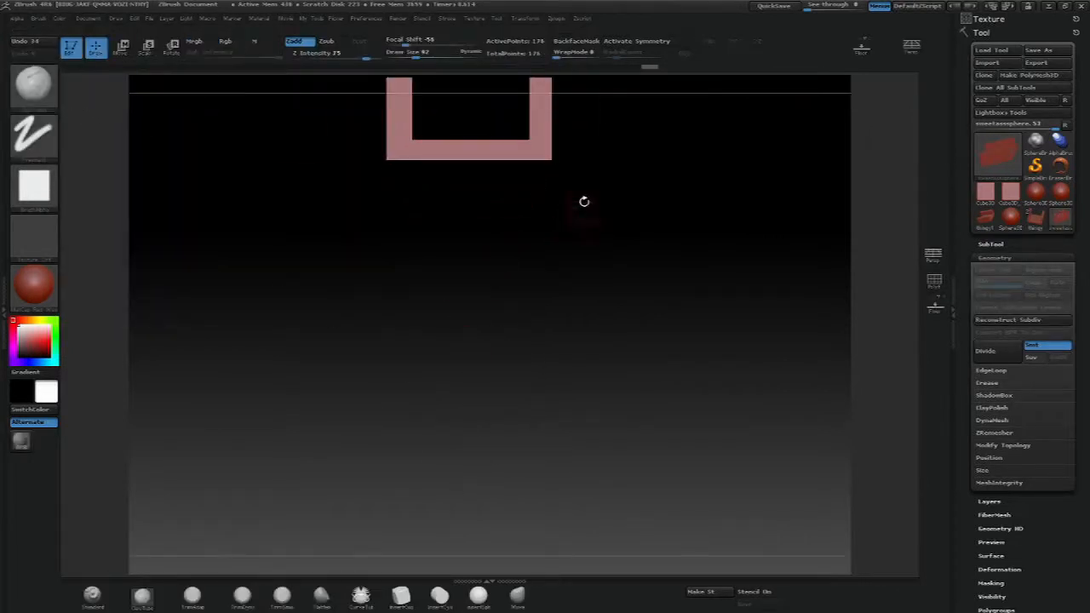
- Centre the imported U-shaped channel, view it at an angle and turn on its polyframe display
alt+drag(585, 202, 598, 343)
drag(658, 269, 750, 400)
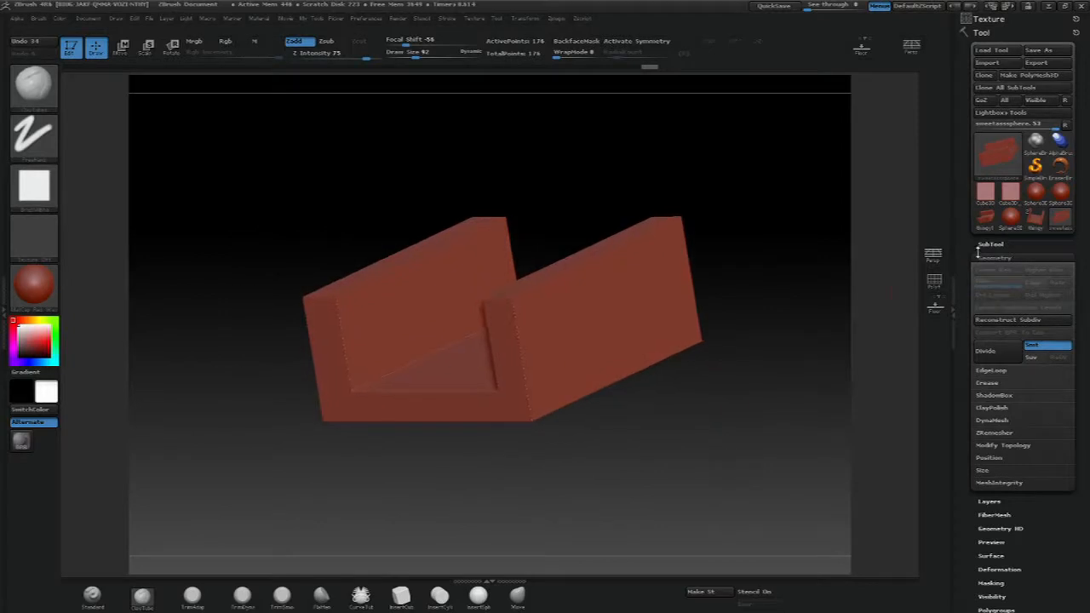
click(934, 281)
mouse_move(725, 222)
mouse_down()
mouse_move(708, 211)
mouse_move(749, 213)
mouse_move(638, 256)
mouse_move(635, 365)
mouse_move(613, 409)
mouse_move(583, 420)
mouse_move(584, 382)
mouse_move(688, 416)
mouse_move(760, 311)
mouse_move(770, 257)
mouse_up()
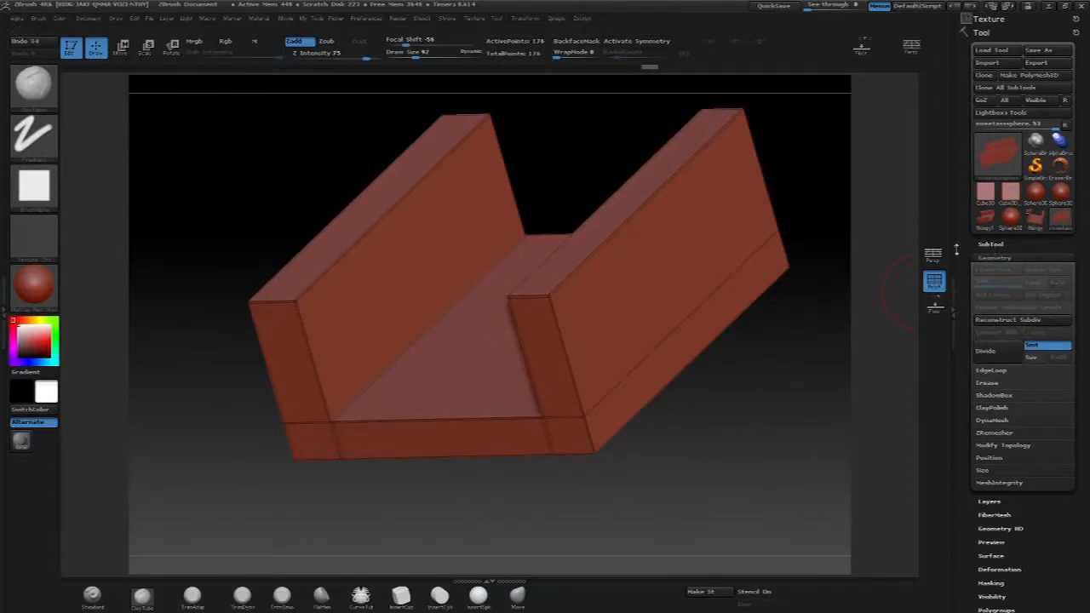
- Subdivide the channel mesh repeatedly into the millions of points and delete its lower subdivision levels
click(993, 354)
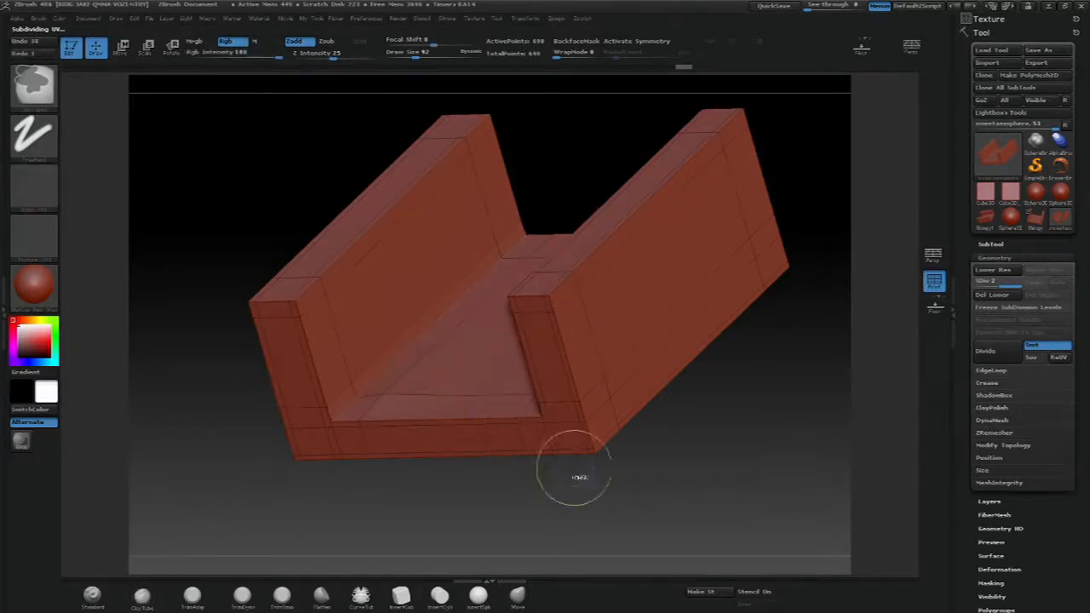
key(ctrl+d)
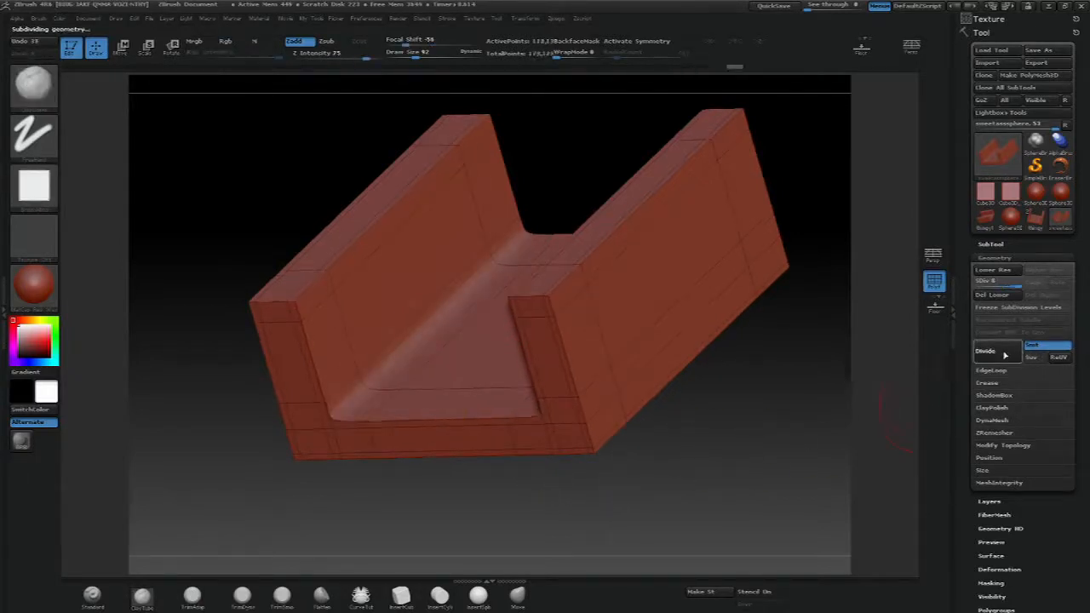
click(991, 294)
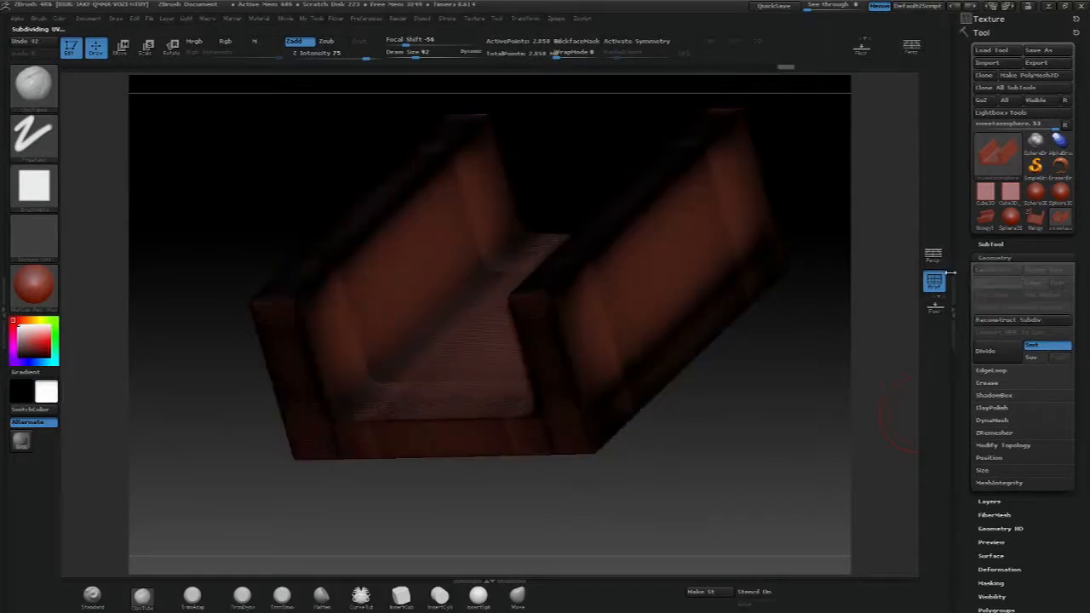
- Turn off the polyframe display, then make a test brush stroke inside the channel and undo it
click(935, 281)
click(935, 281)
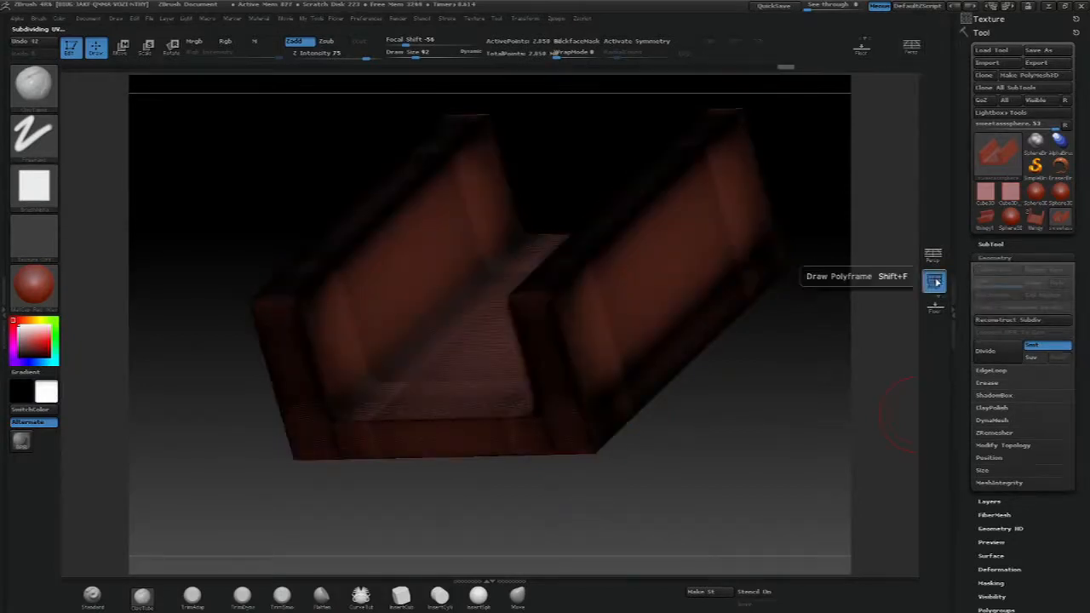
click(936, 281)
mouse_move(719, 397)
mouse_down()
mouse_move(742, 414)
mouse_move(730, 419)
mouse_up()
drag(501, 295, 477, 331)
key(ctrl+z)
- Set Draw Size to 24 and sculpt rough chipping along the near wall's outer top edge and front vertical edge
mouse_move(791, 360)
mouse_down()
mouse_move(725, 337)
mouse_move(742, 316)
mouse_move(732, 354)
mouse_move(762, 443)
mouse_move(757, 410)
mouse_up()
key(space)
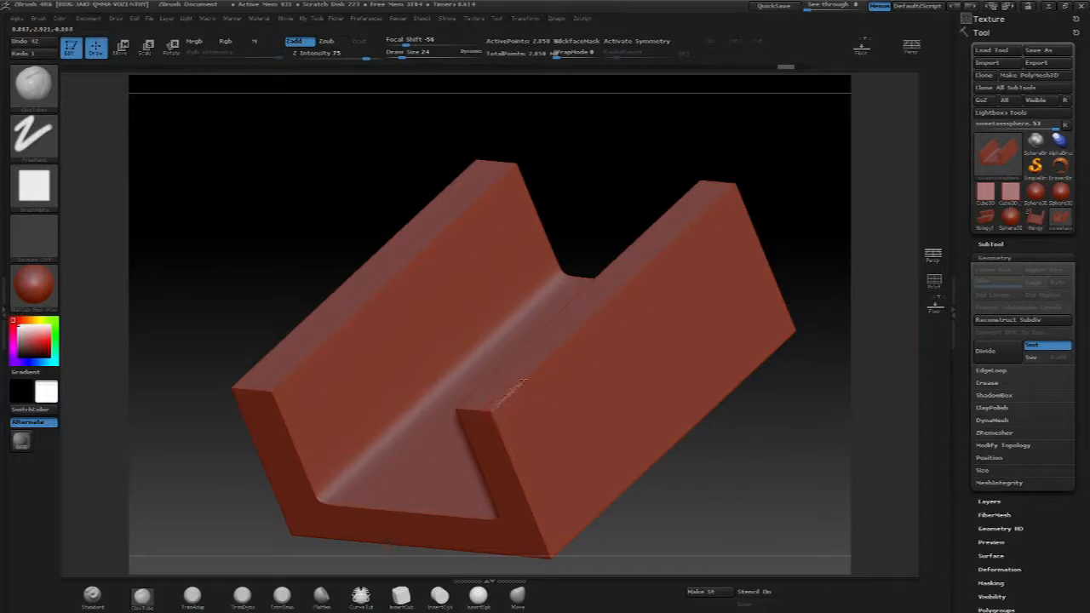
drag(549, 356, 587, 319)
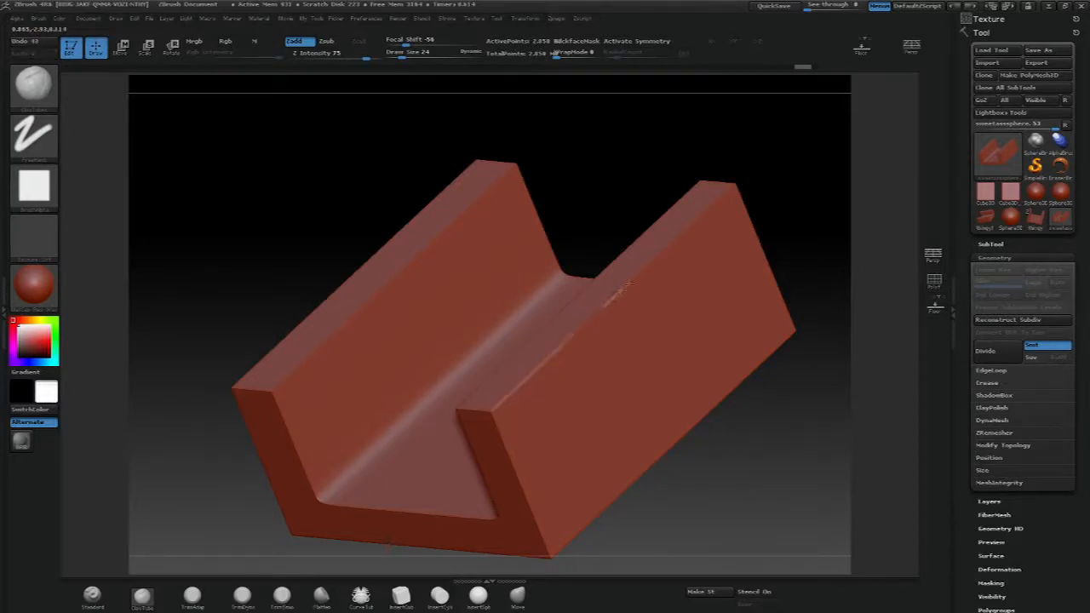
drag(628, 285, 614, 293)
drag(653, 258, 649, 267)
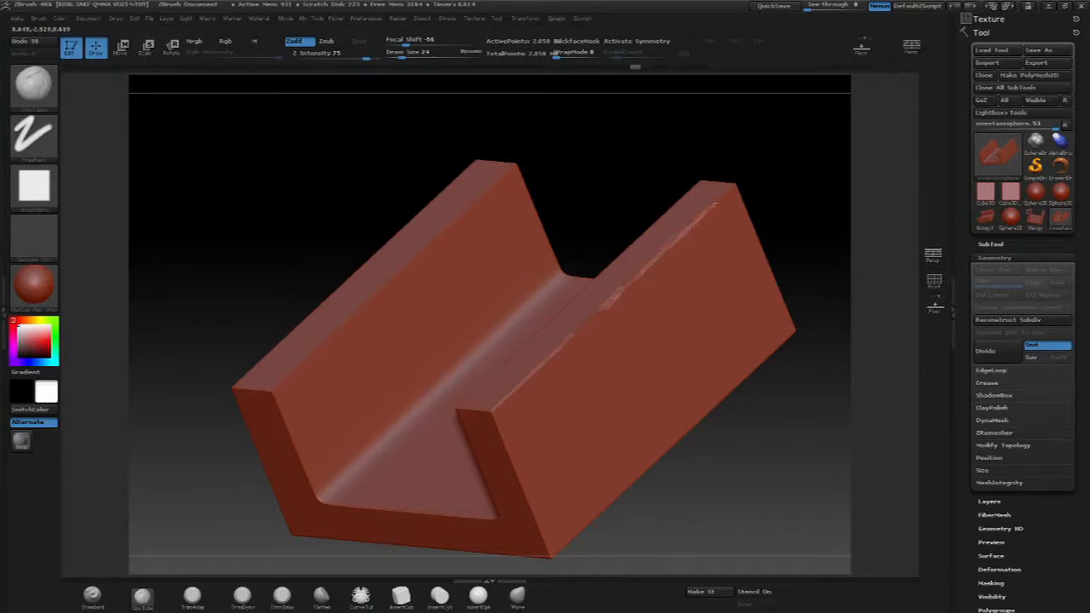
drag(714, 202, 718, 201)
drag(492, 417, 499, 439)
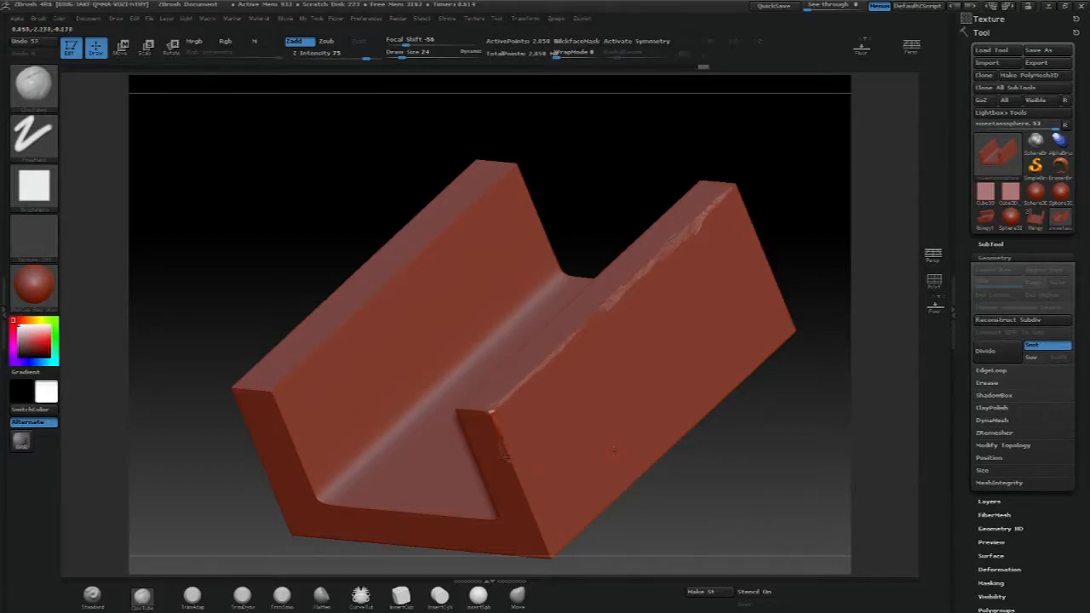
- Roughen the inner corner between the far wall and the floor along its whole length at Draw Size 44
mouse_move(362, 463)
mouse_down()
mouse_move(357, 454)
mouse_move(375, 442)
mouse_up()
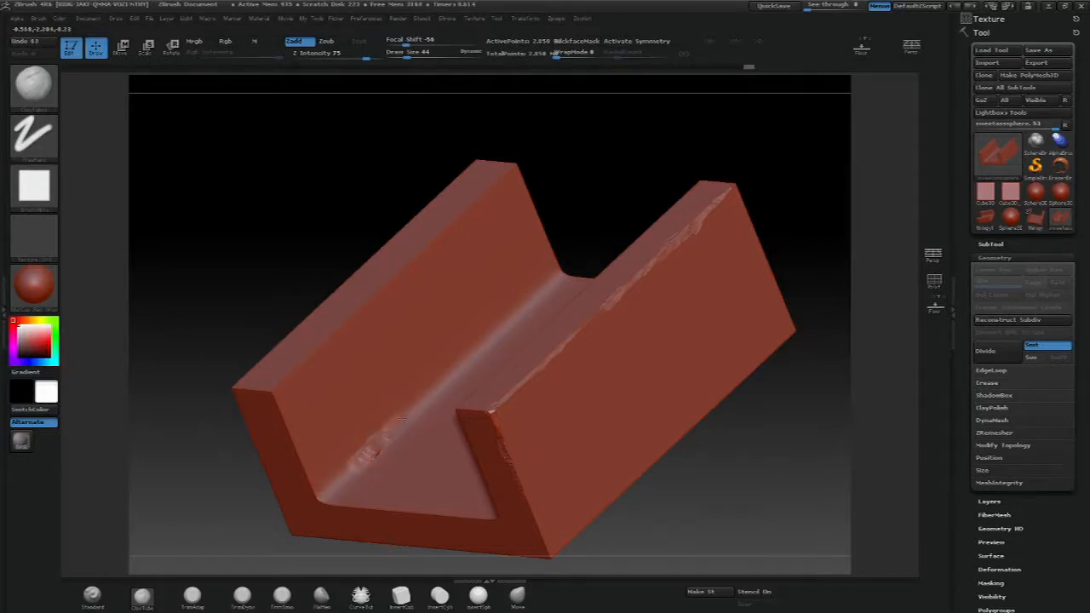
drag(412, 410, 442, 382)
mouse_move(358, 462)
mouse_down()
mouse_move(339, 479)
mouse_move(370, 458)
mouse_up()
drag(453, 373, 558, 283)
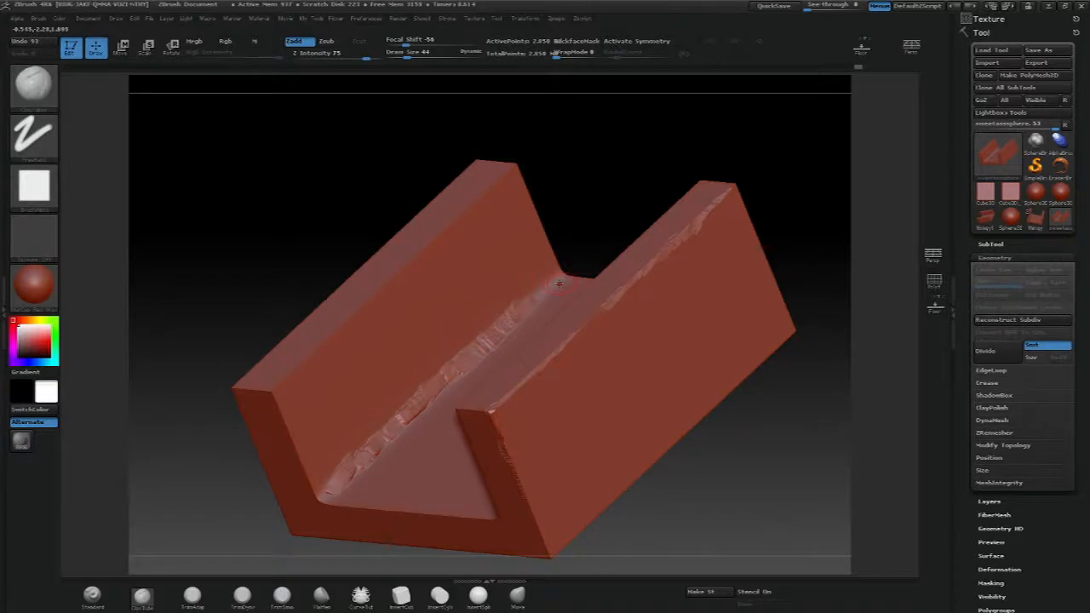
- Export the chipped channel mesh to the desktop in OBJ format under the name mes
drag(567, 212, 622, 213)
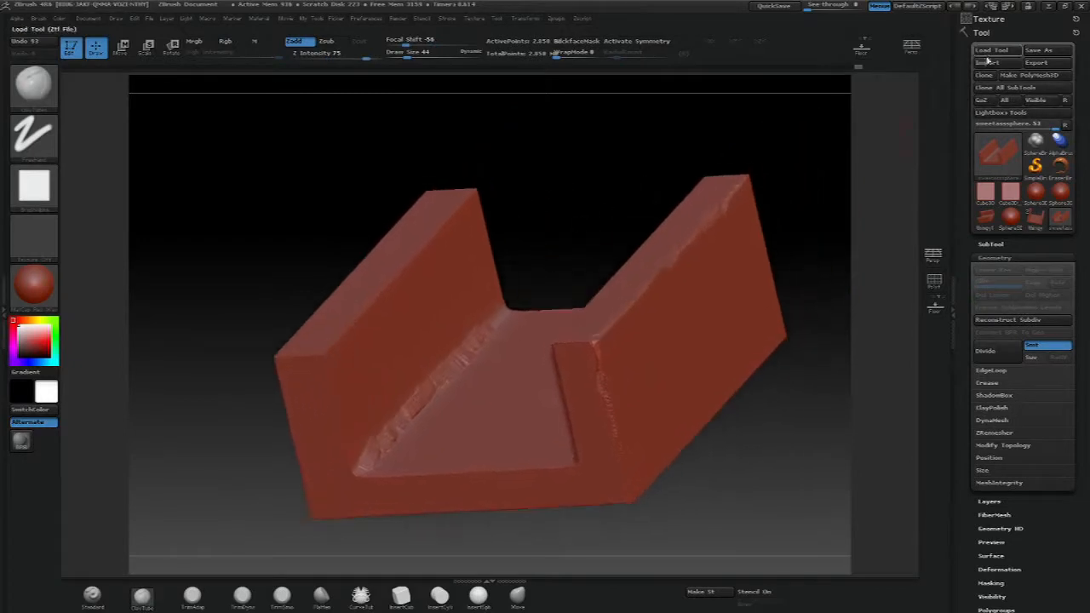
click(1039, 68)
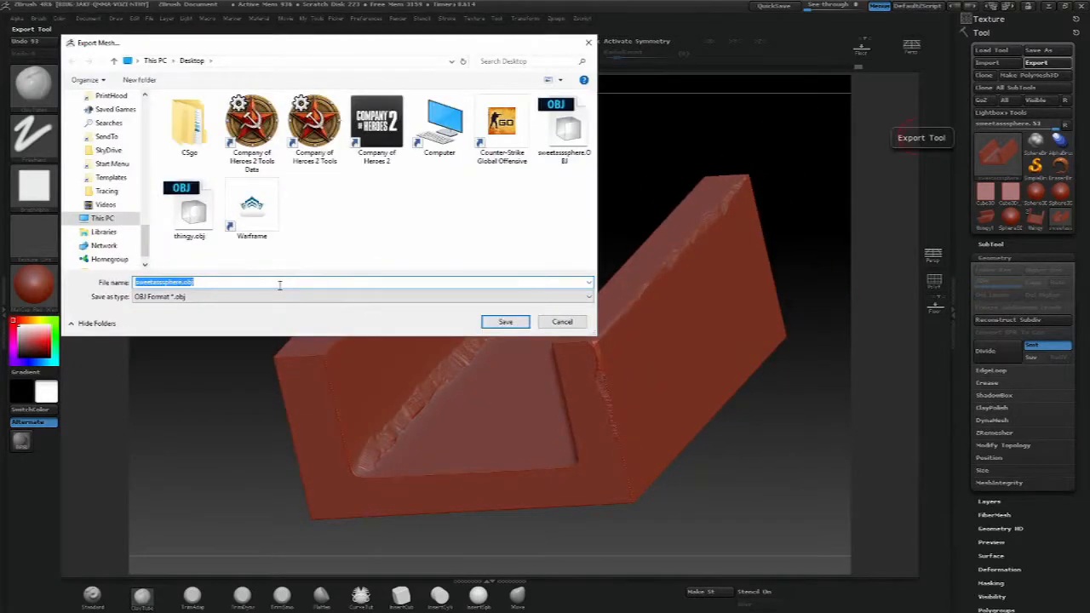
text(mes)
click(505, 322)
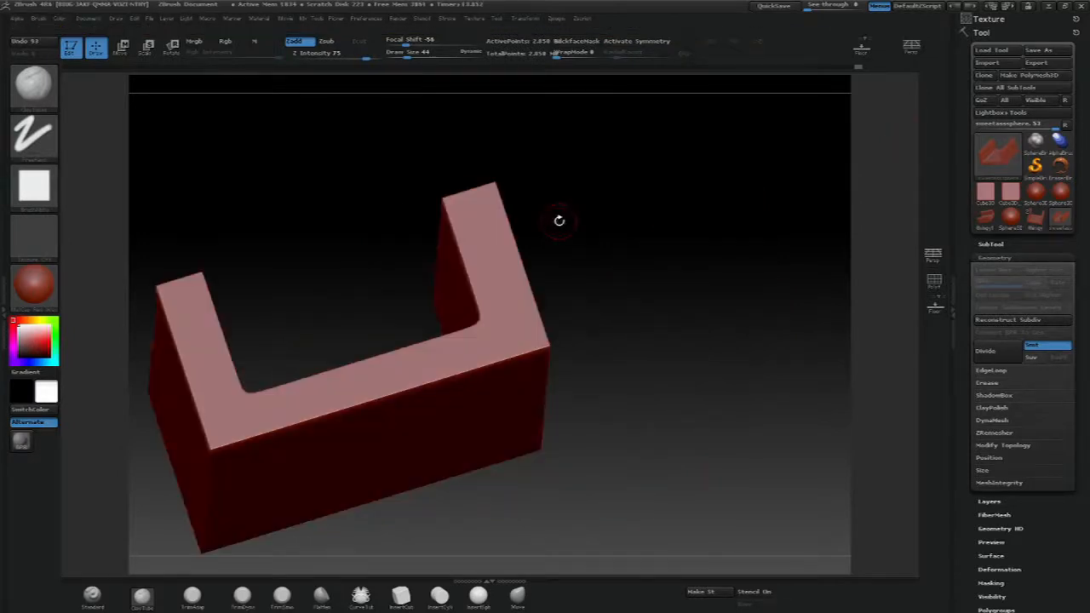
- Take the channel out of Edit mode and clear everything from the canvas
click(69, 51)
key(ctrl+n)
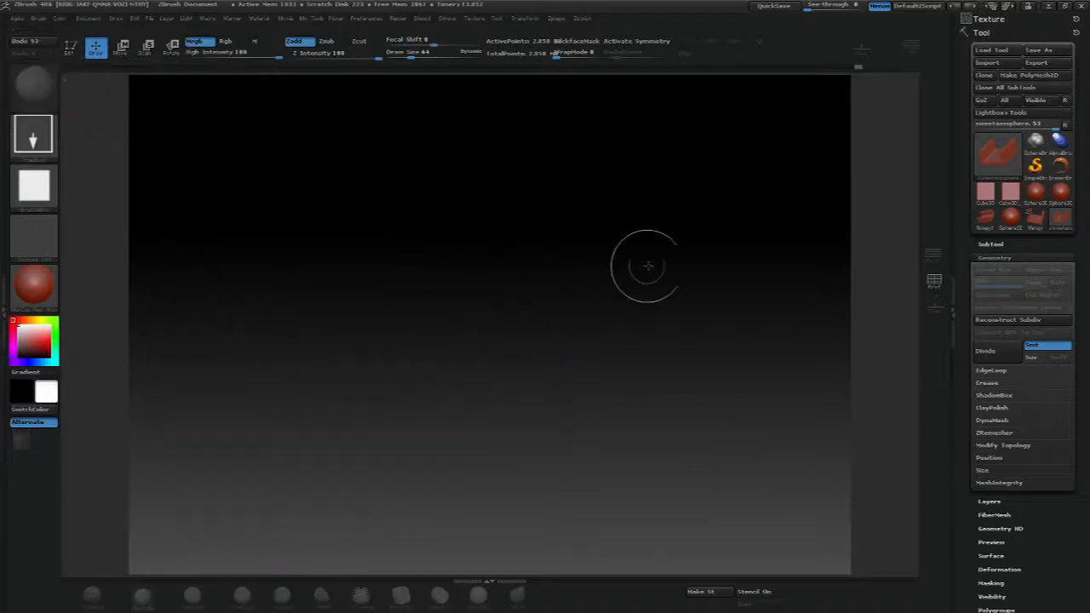
drag(655, 253, 635, 290)
key(ctrl+n)
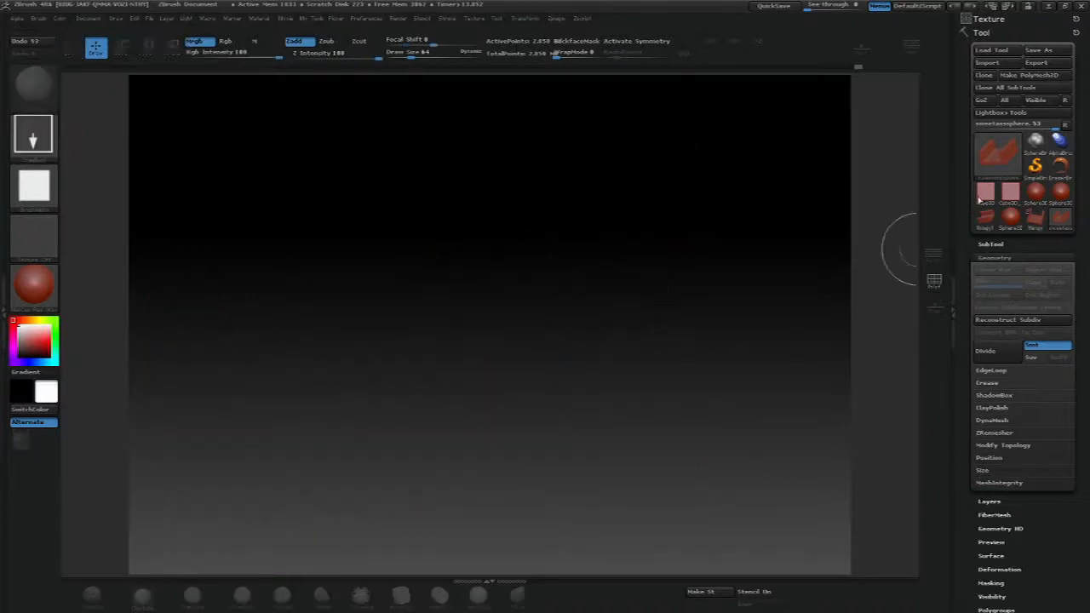
- Choose the Sphere3D primitive, draw a large sphere on the canvas and enter Edit mode
click(998, 153)
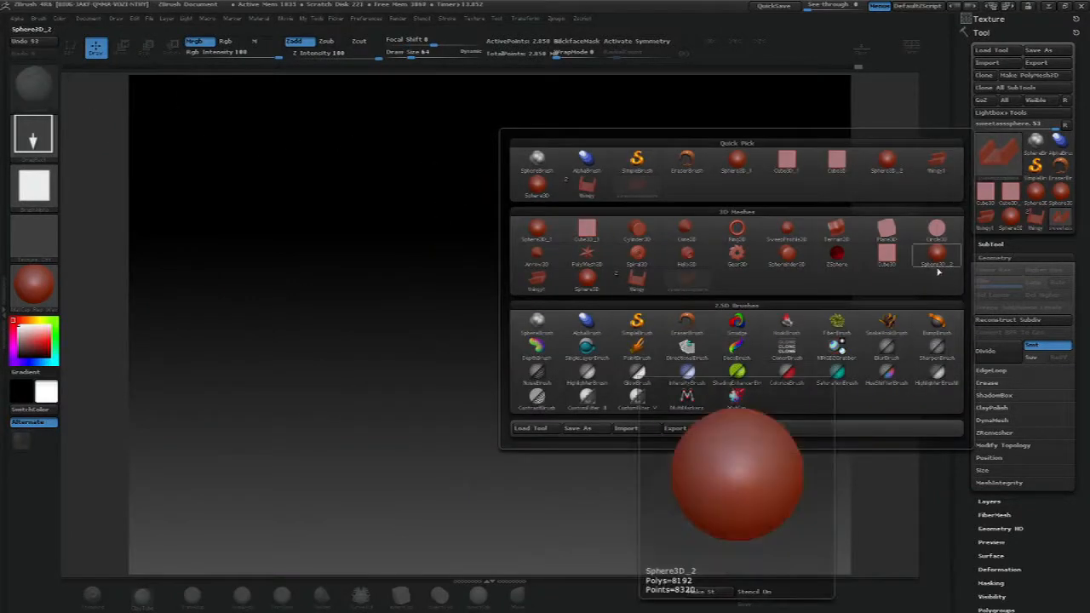
click(1003, 162)
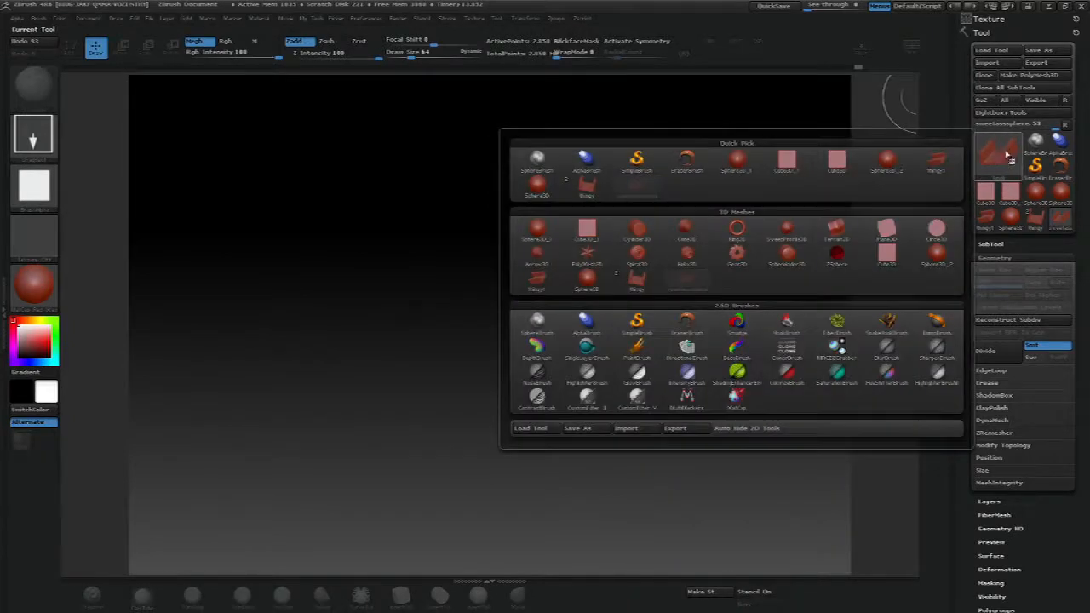
click(595, 291)
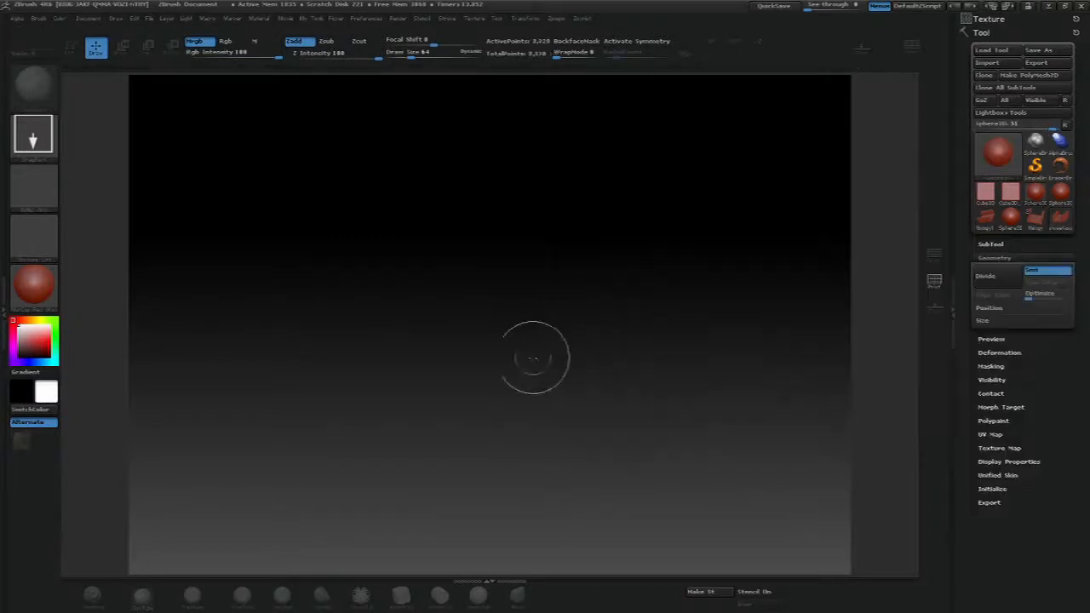
drag(452, 315, 475, 506)
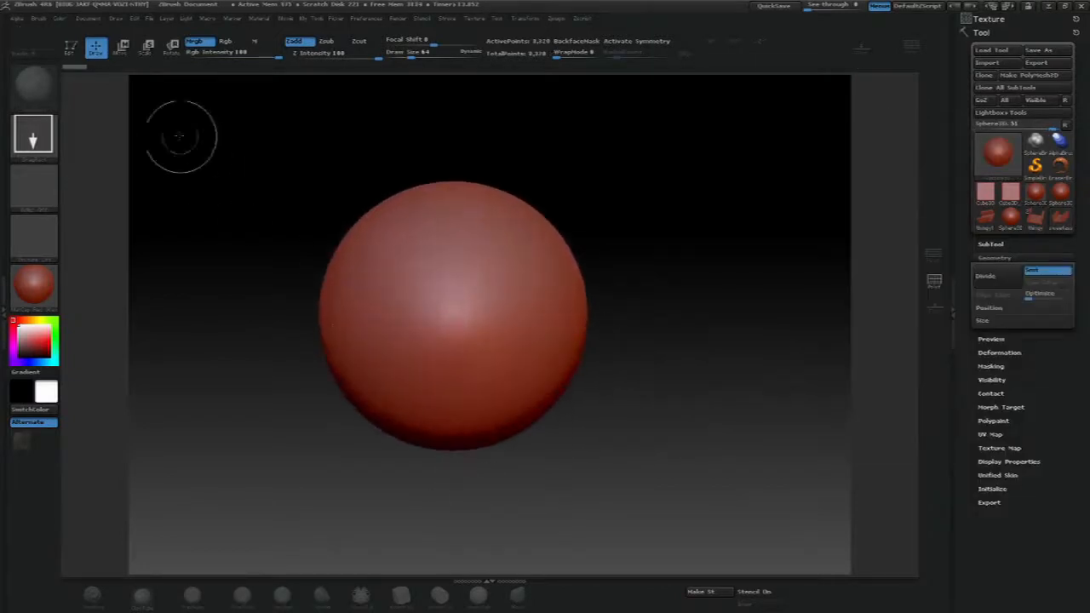
click(70, 46)
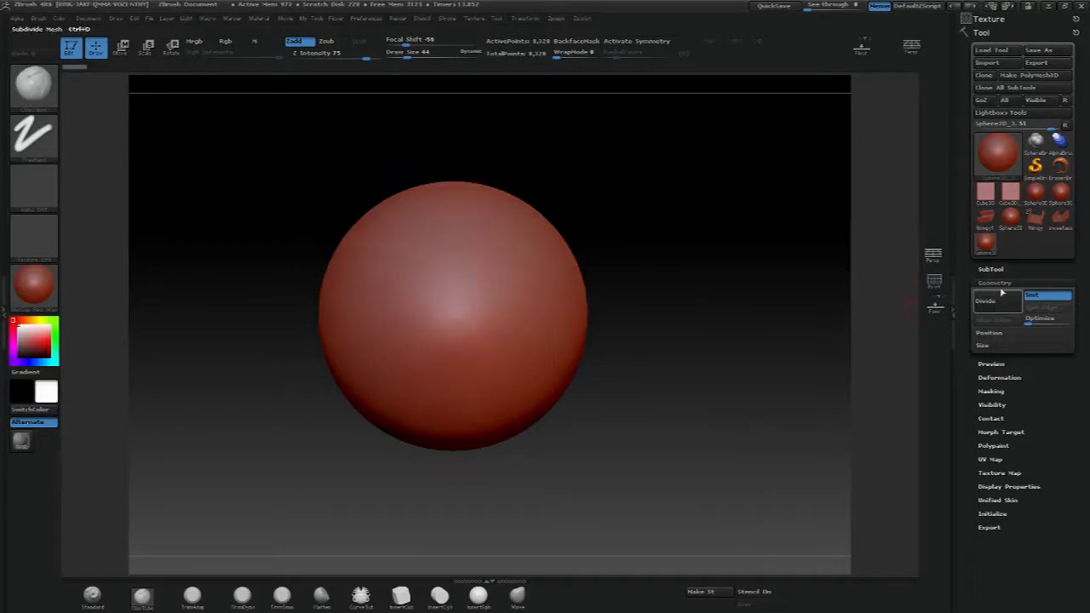
- Convert the new sphere to a PolyMesh3D and subdivide it to level 3
click(1030, 77)
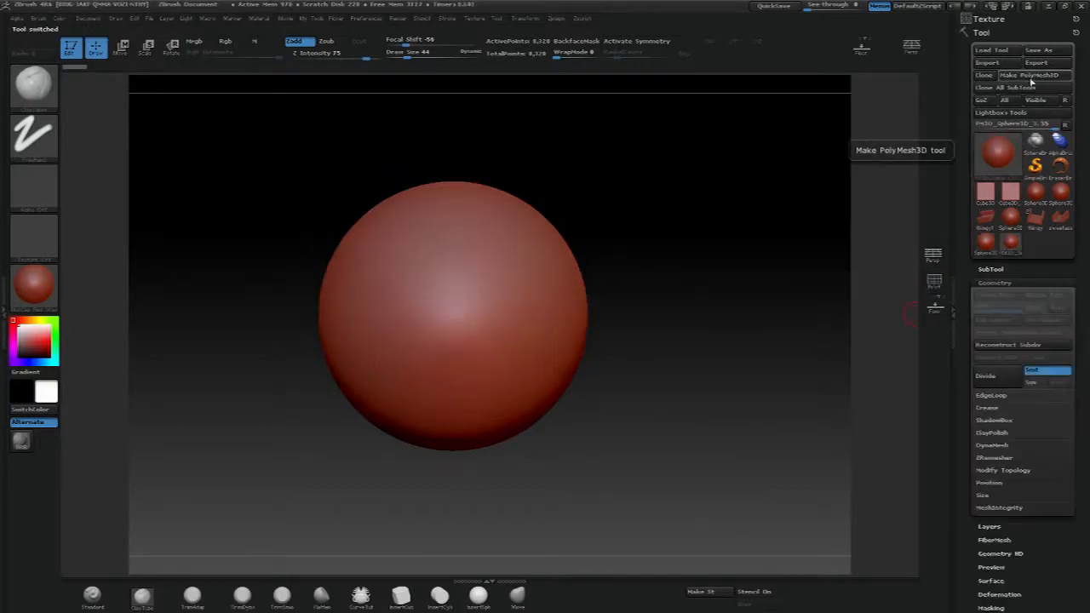
click(1003, 380)
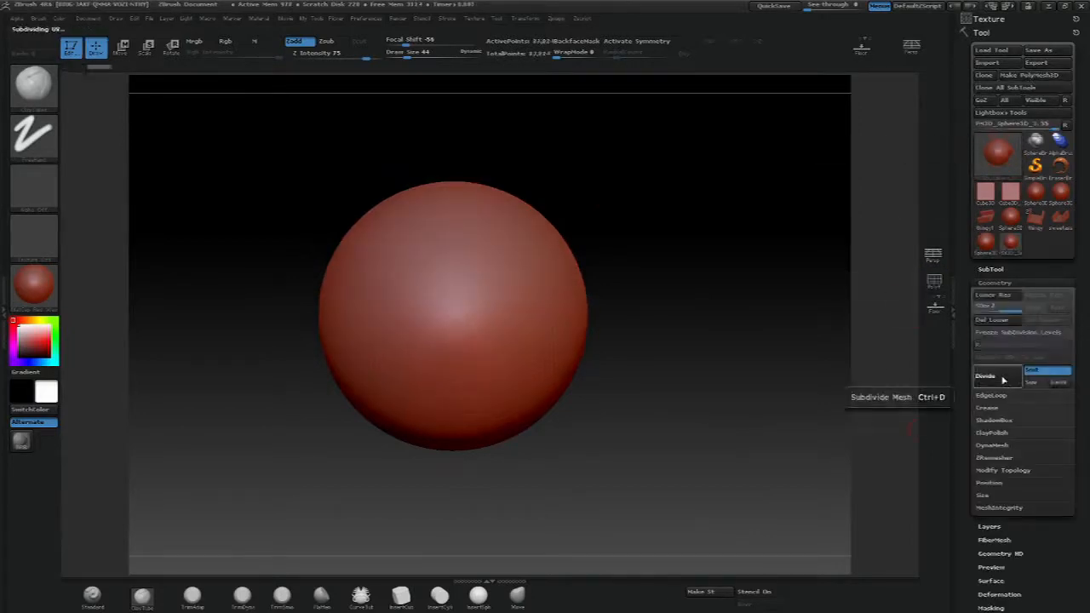
click(1003, 379)
- Try a curving freehand stroke on the front of the sphere and undo it
mouse_move(496, 269)
mouse_down()
mouse_move(477, 334)
mouse_move(532, 337)
mouse_move(490, 381)
mouse_up()
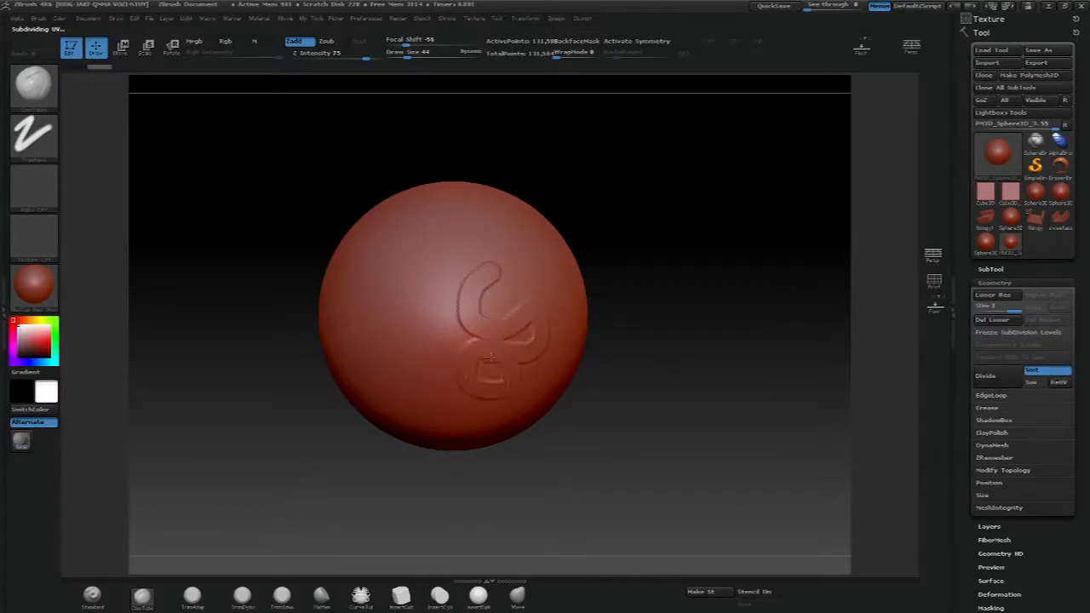
key(ctrl+z)
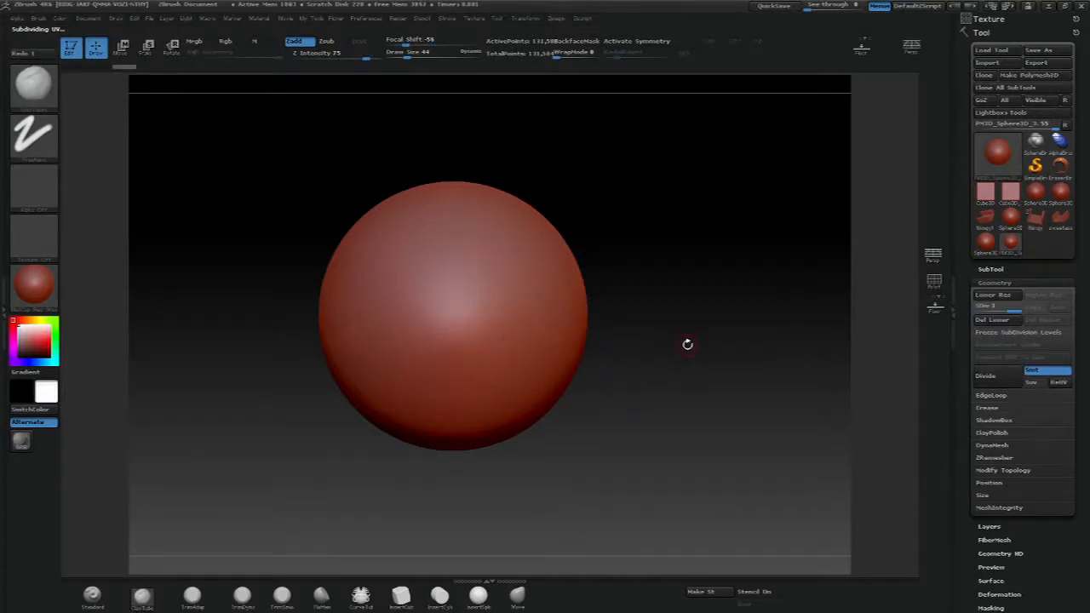
alt+drag(642, 357, 750, 366)
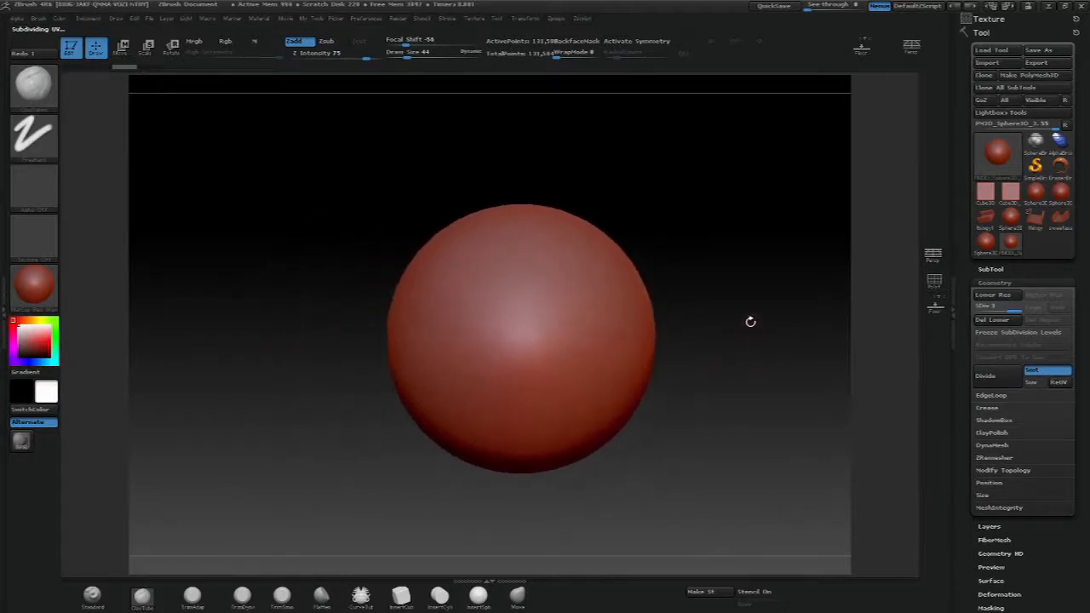
mouse_move(727, 315)
alt+mouse_down()
mouse_move(742, 316)
mouse_move(730, 333)
alt+mouse_up()
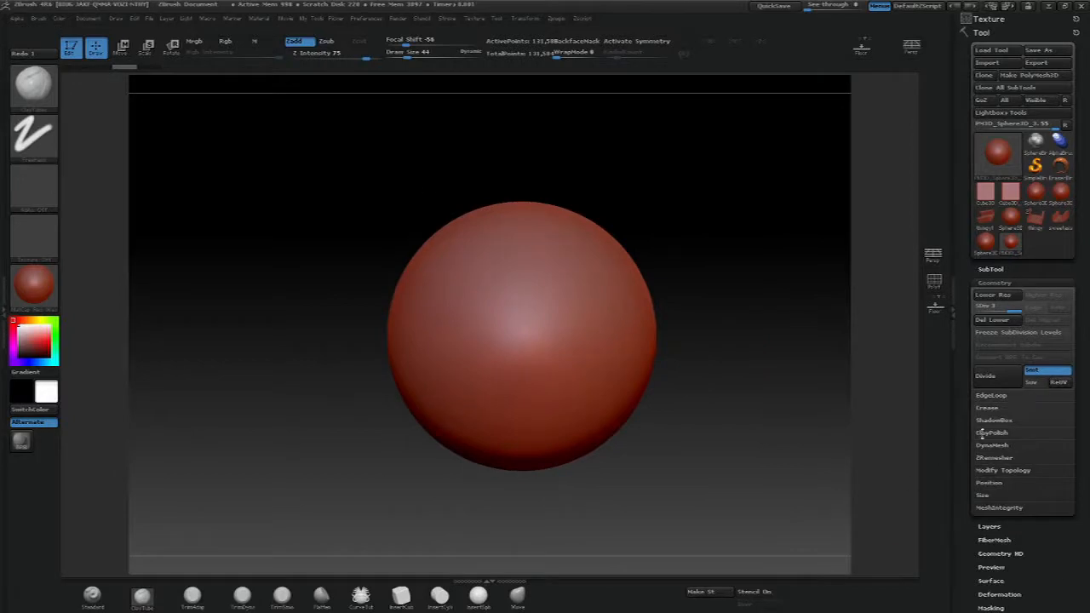
- Expand the Texture settings to show the current texture and the texture import options
mouse_move(966, 312)
mouse_down()
mouse_move(942, 207)
mouse_move(958, 294)
mouse_up()
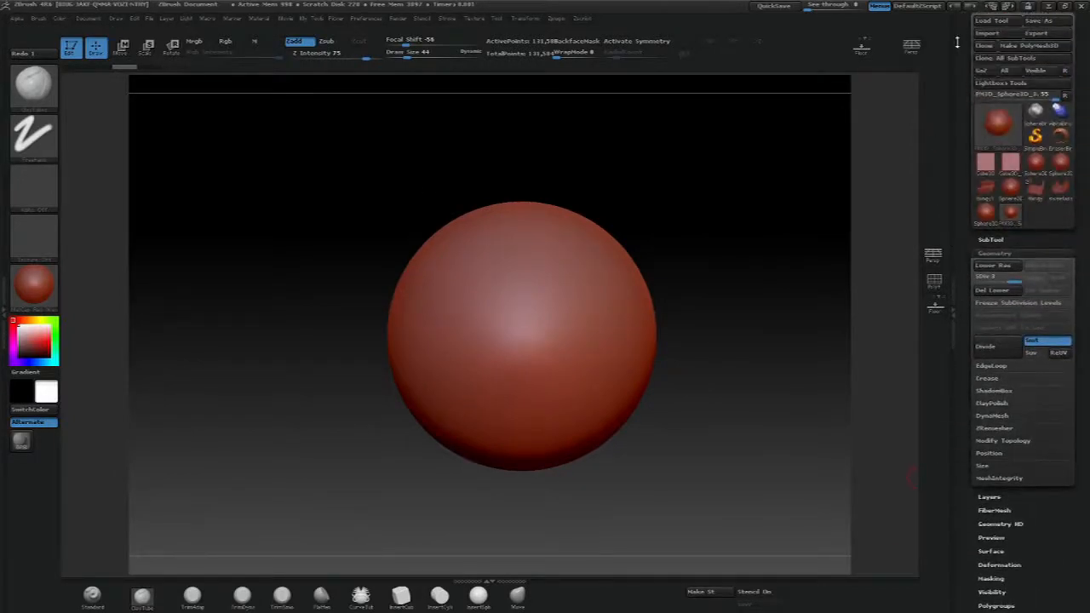
drag(957, 43, 975, 86)
click(985, 18)
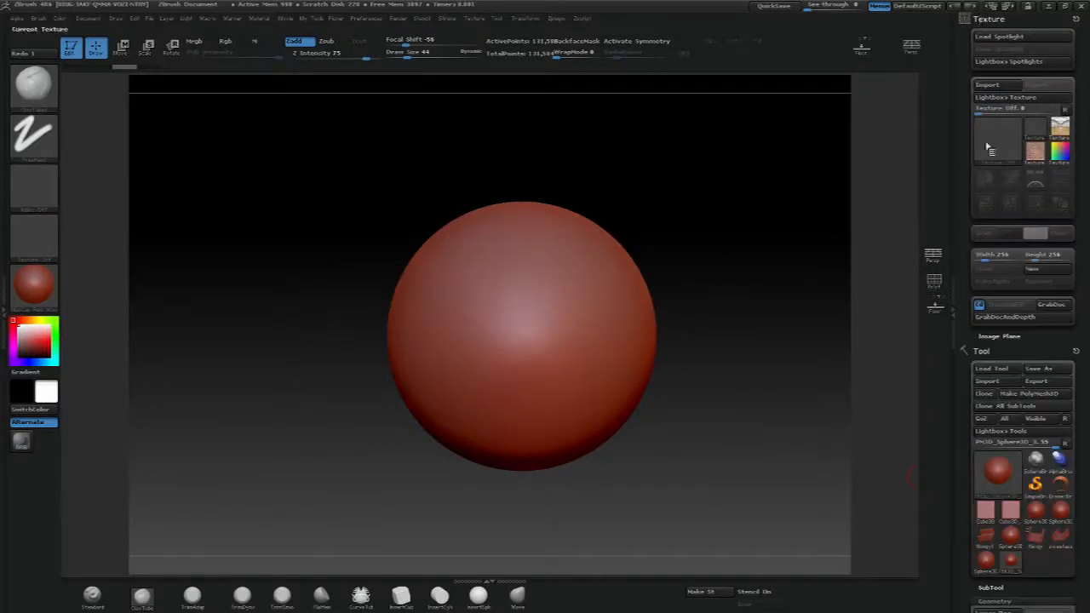
- Collapse the Texture settings, bring the Geometry options into view and switch to the Move brush
click(984, 19)
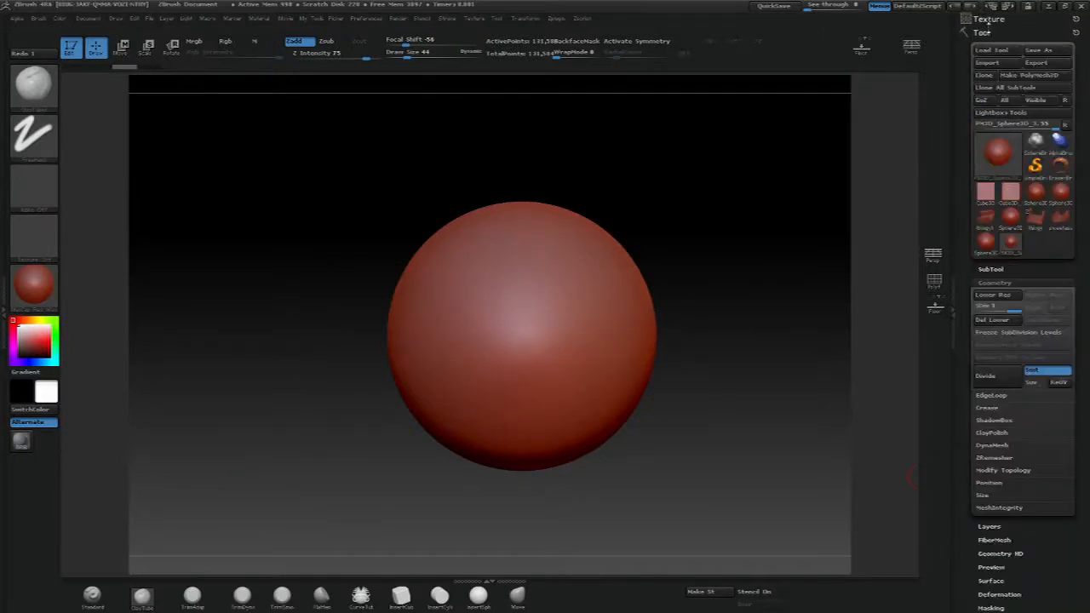
drag(964, 288, 967, 241)
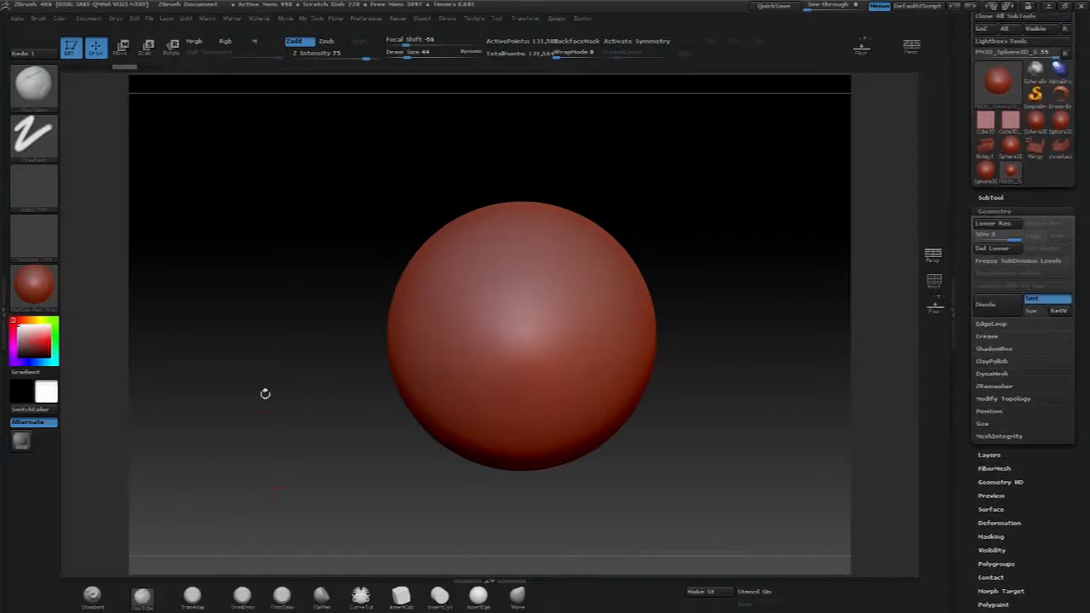
key(b)
click(579, 435)
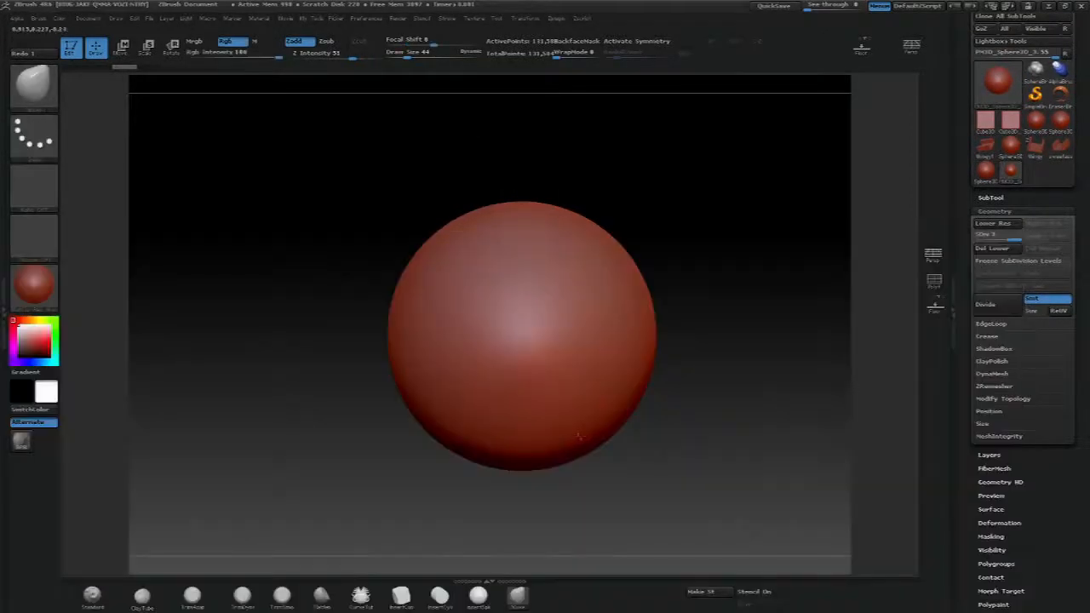
- Greatly enlarge the Move brush and pull the sphere's lower front and middle into uneven bulges
key(bracketright)
key(bracketright)
key(bracketright)
key(bracketright)
key(bracketright)
key(bracketright)
key(bracketright)
key(bracketright)
key(bracketright)
key(bracketright)
drag(475, 426, 503, 456)
drag(509, 409, 542, 404)
drag(410, 392, 394, 400)
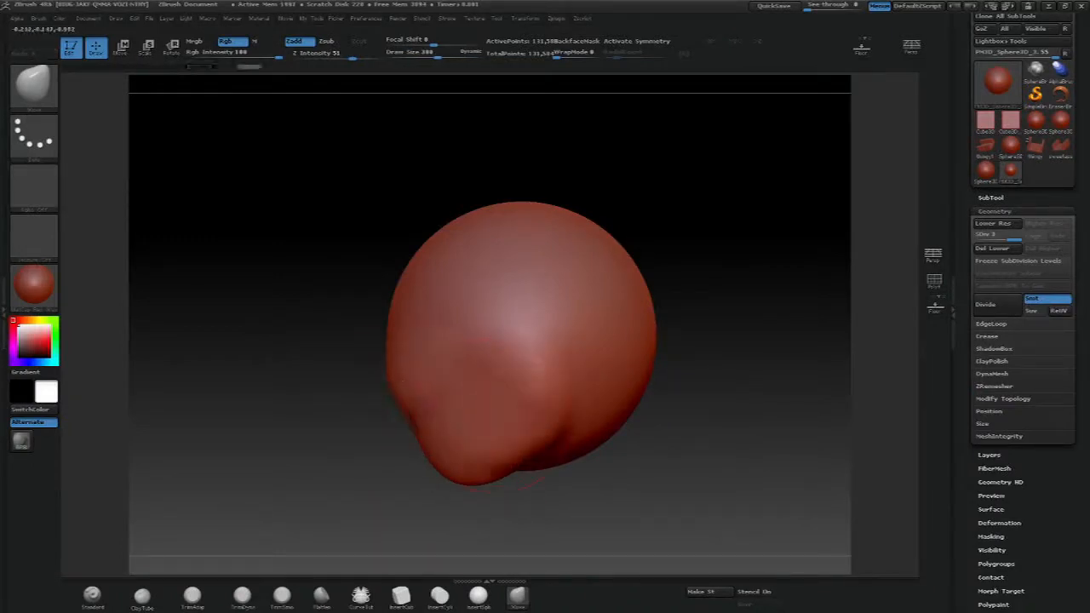
drag(545, 343, 596, 274)
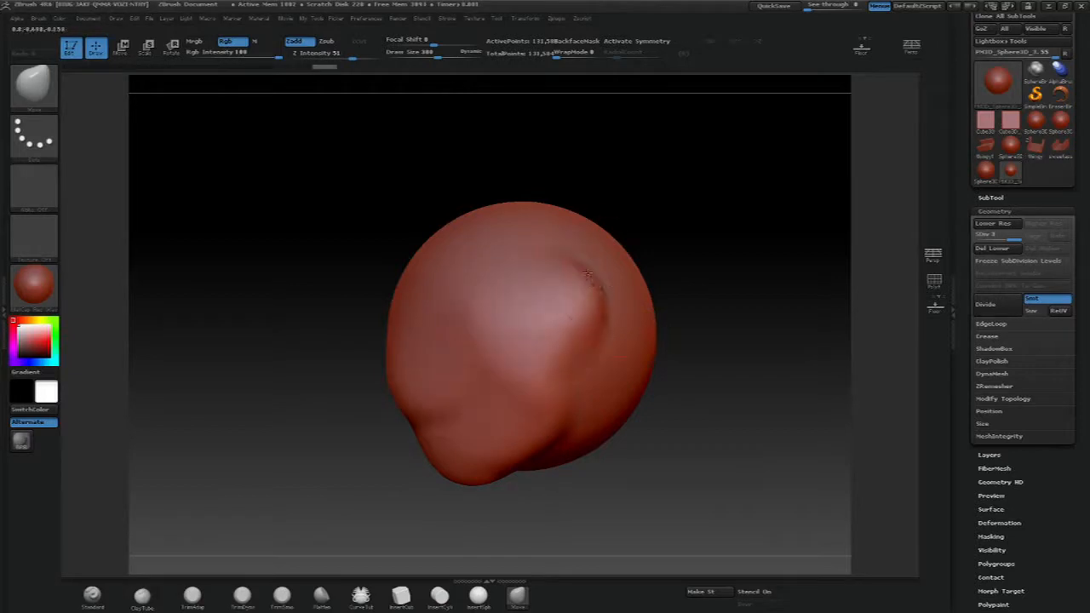
- Switch to the ClayTubes brush and build up overlapping clay strokes across the front and side of the deformed sphere
click(142, 595)
mouse_move(505, 274)
mouse_down()
mouse_move(512, 306)
mouse_move(465, 345)
mouse_move(553, 332)
mouse_move(596, 290)
mouse_move(545, 262)
mouse_move(460, 298)
mouse_move(525, 262)
mouse_up()
drag(749, 235, 685, 224)
mouse_move(626, 287)
mouse_down()
mouse_move(558, 387)
mouse_move(588, 294)
mouse_move(609, 323)
mouse_move(621, 275)
mouse_up()
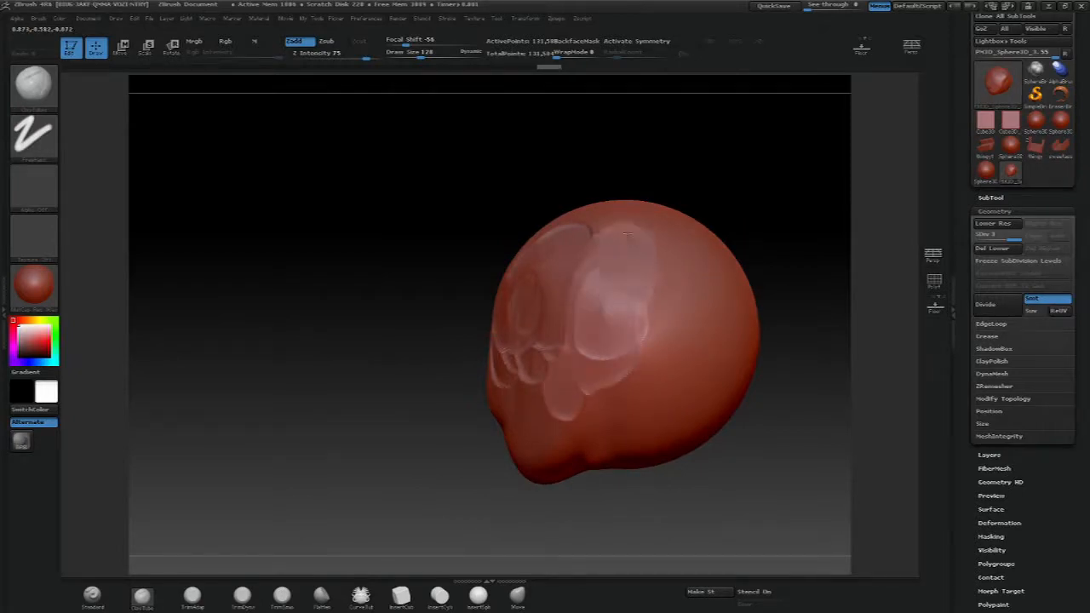
mouse_move(649, 178)
mouse_down()
mouse_move(721, 150)
mouse_move(700, 163)
mouse_up()
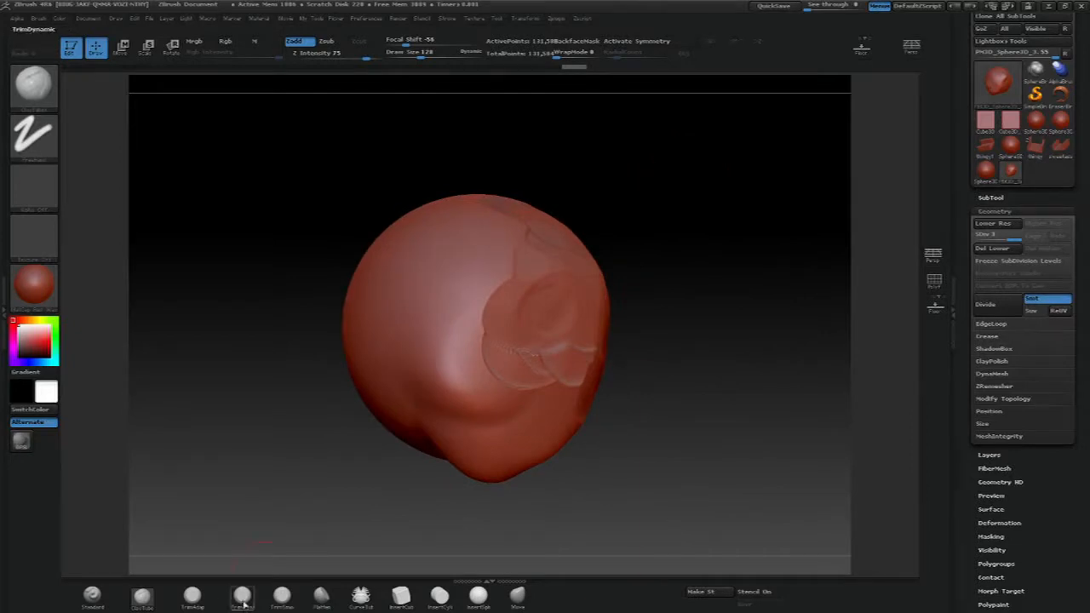
- Choose the XMD_Deep brush from the sculpting brushes and carve winding strokes into the upper front at draw size 44
click(92, 594)
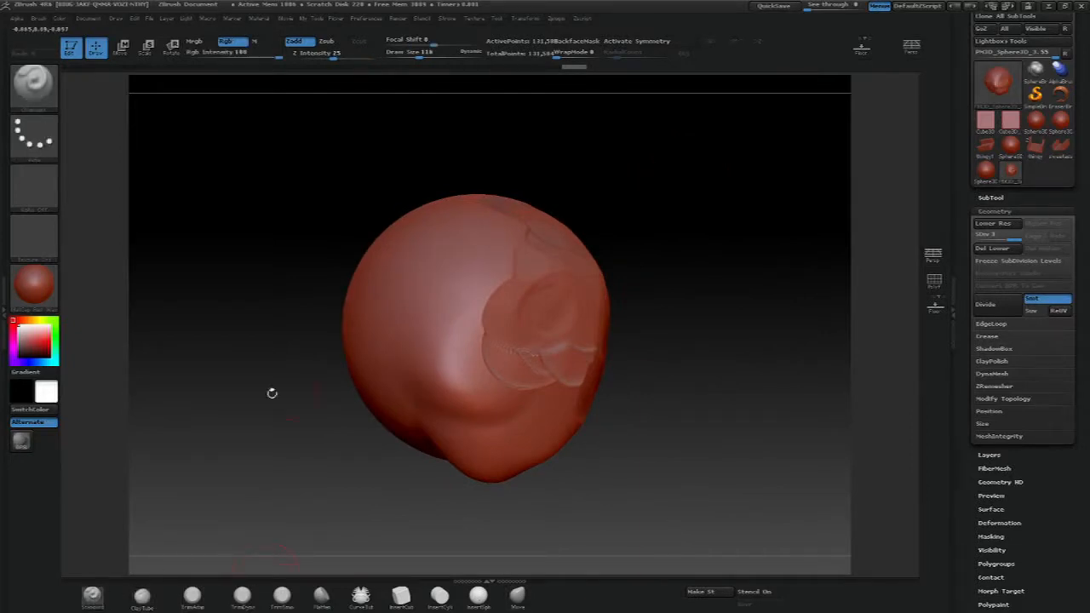
click(92, 595)
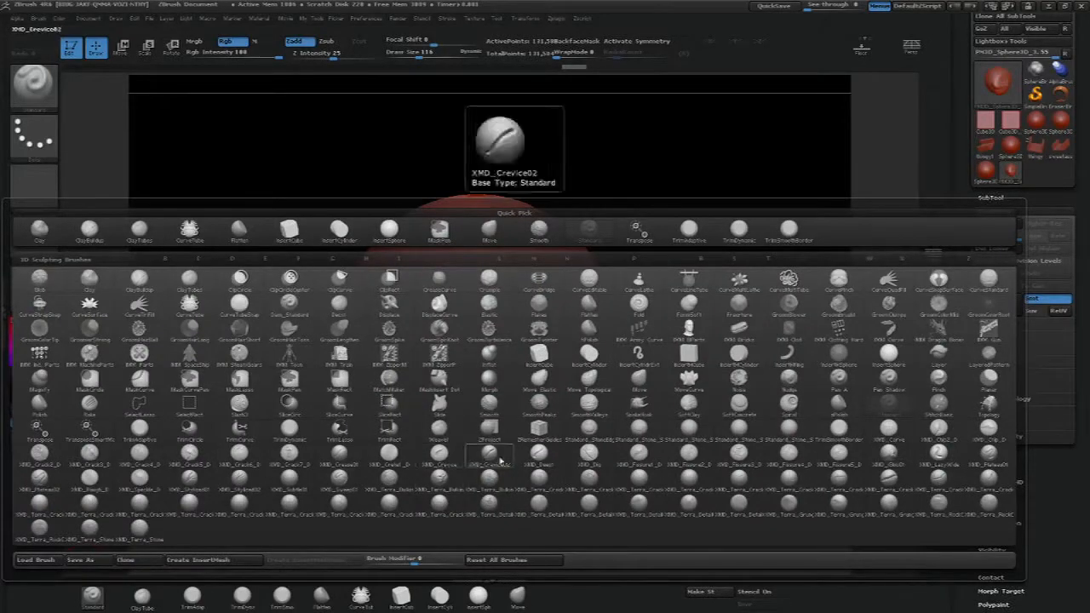
click(528, 457)
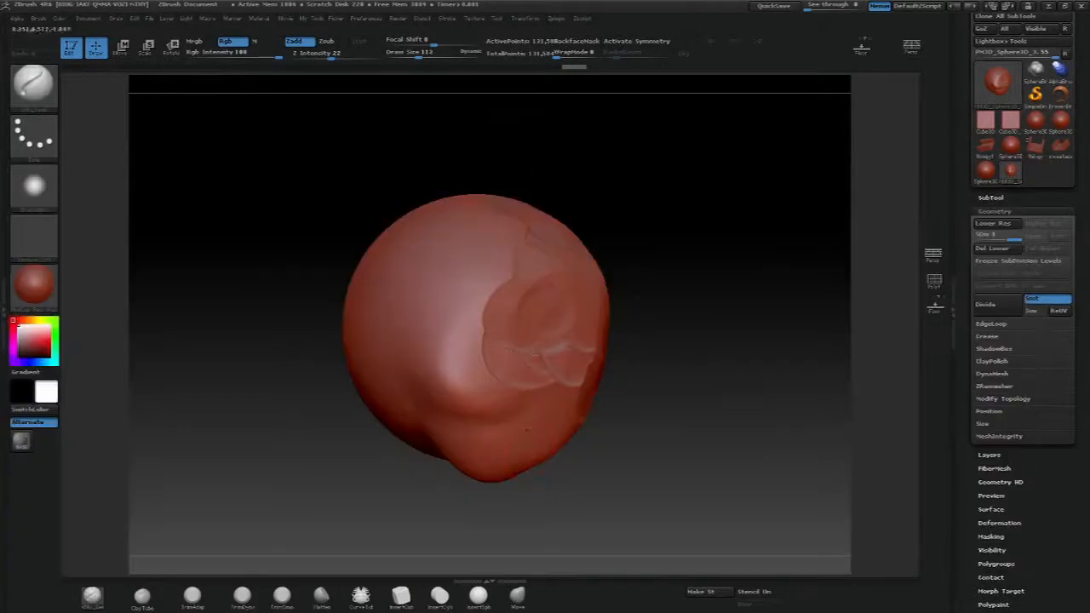
mouse_move(452, 278)
mouse_down()
mouse_move(450, 297)
mouse_move(479, 341)
mouse_move(423, 293)
mouse_move(469, 264)
mouse_move(474, 244)
mouse_up()
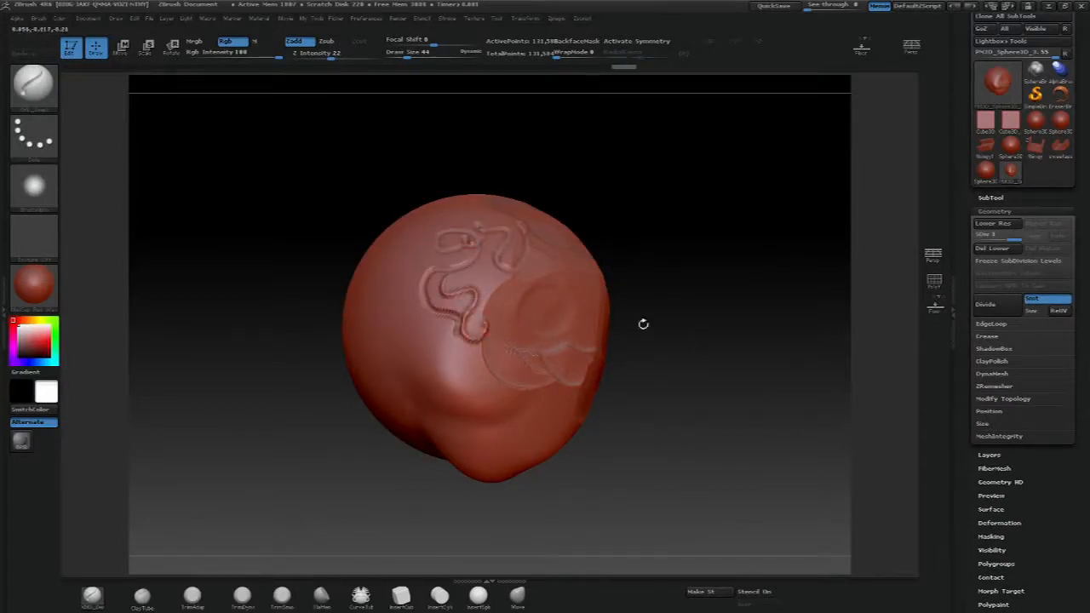
mouse_move(740, 263)
mouse_down()
mouse_move(726, 295)
mouse_move(656, 273)
mouse_move(612, 279)
mouse_up()
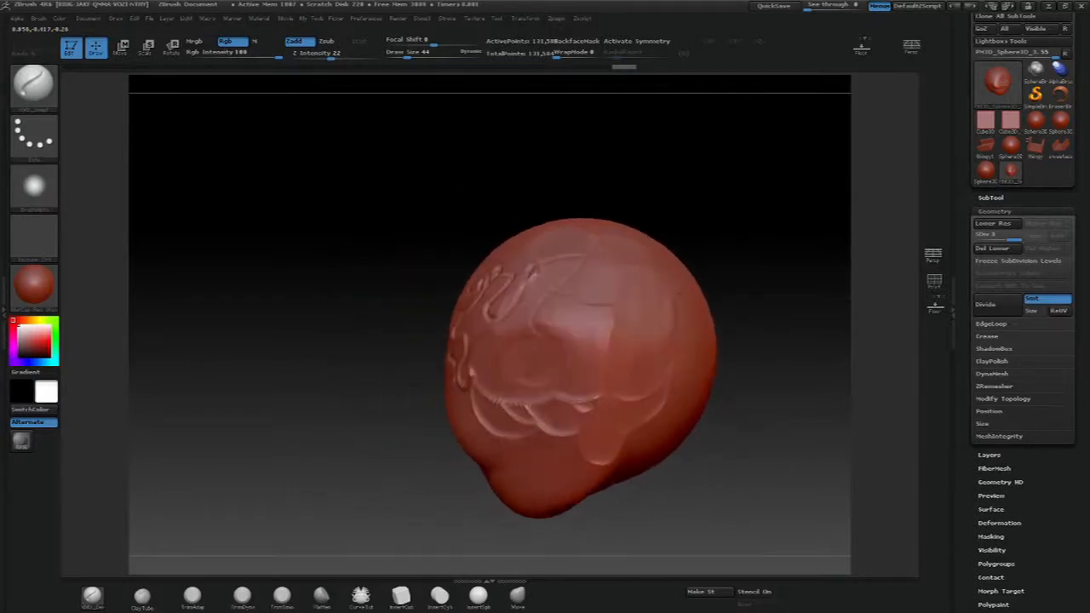
mouse_move(442, 214)
mouse_down()
mouse_move(530, 241)
mouse_move(542, 229)
mouse_move(459, 244)
mouse_up()
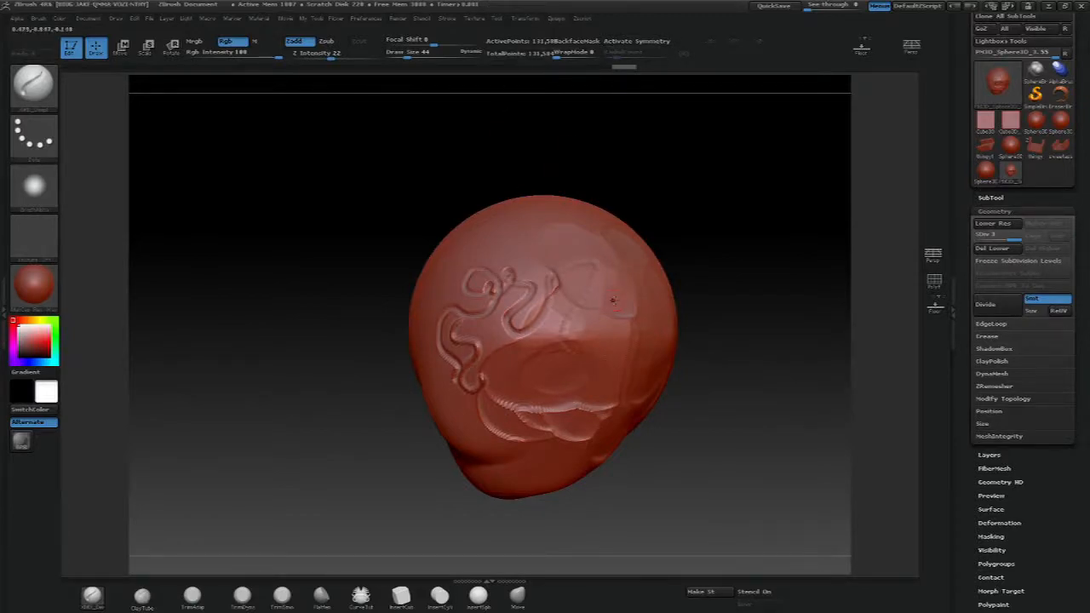
- Switch to a polishing brush and bring up the quick brush settings over the model
key(b)
key(b)
key(s)
key(p)
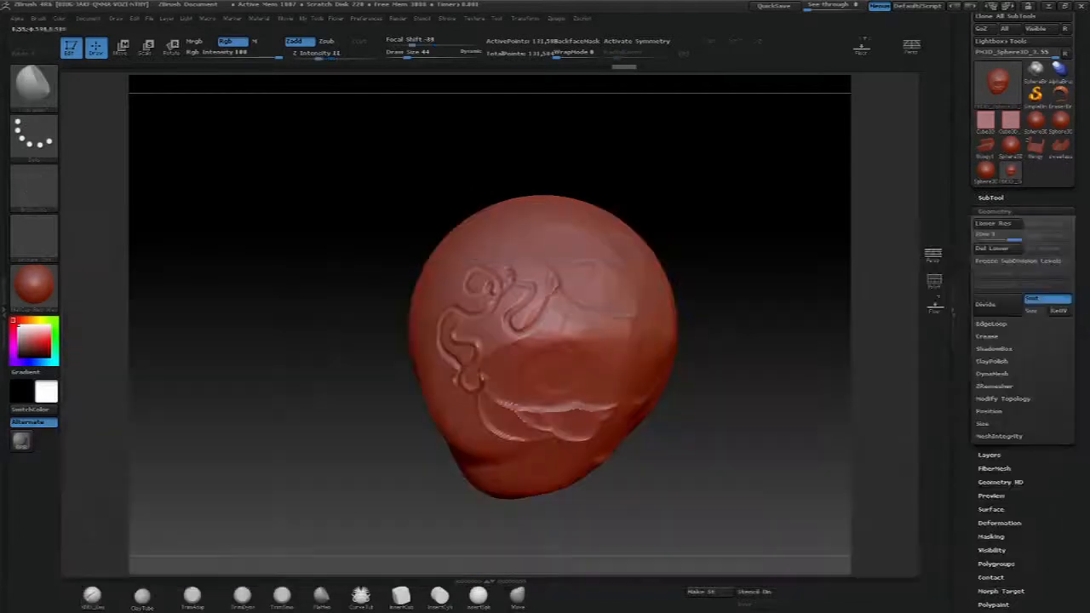
right_drag(640, 296, 595, 288)
key(space)
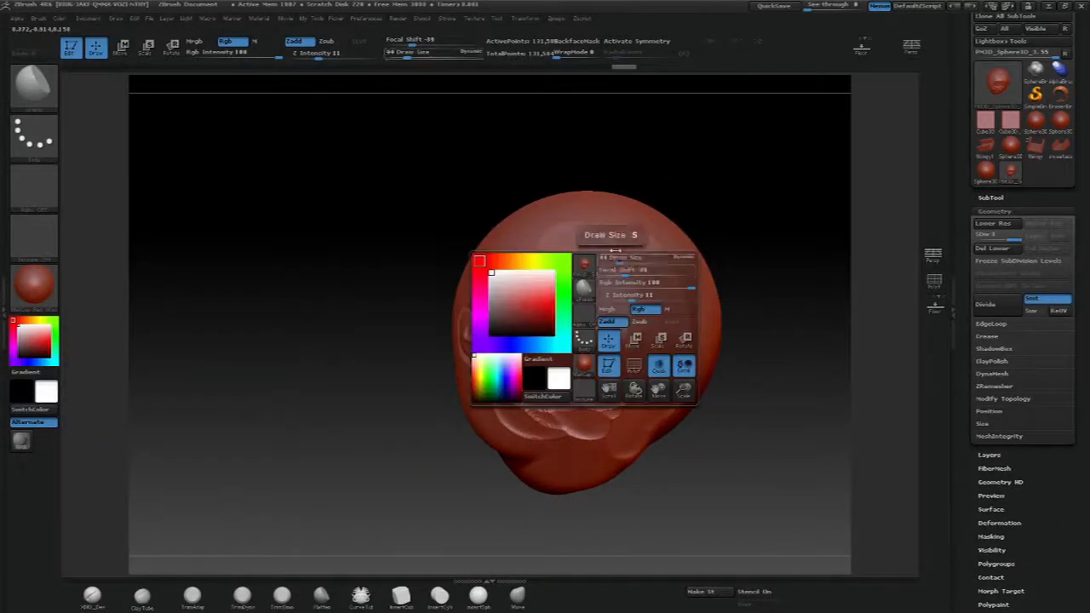
right_drag(683, 192, 528, 154)
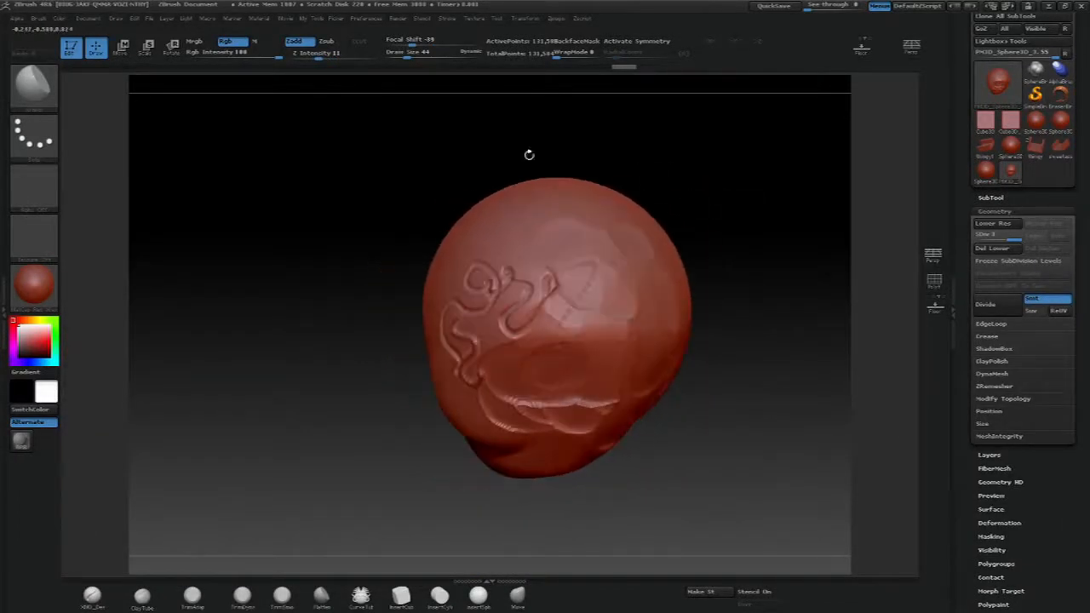
- Increase the polishing brush's draw size to 68 and its Z Intensity to about 45, and flatten the upper front
click(407, 55)
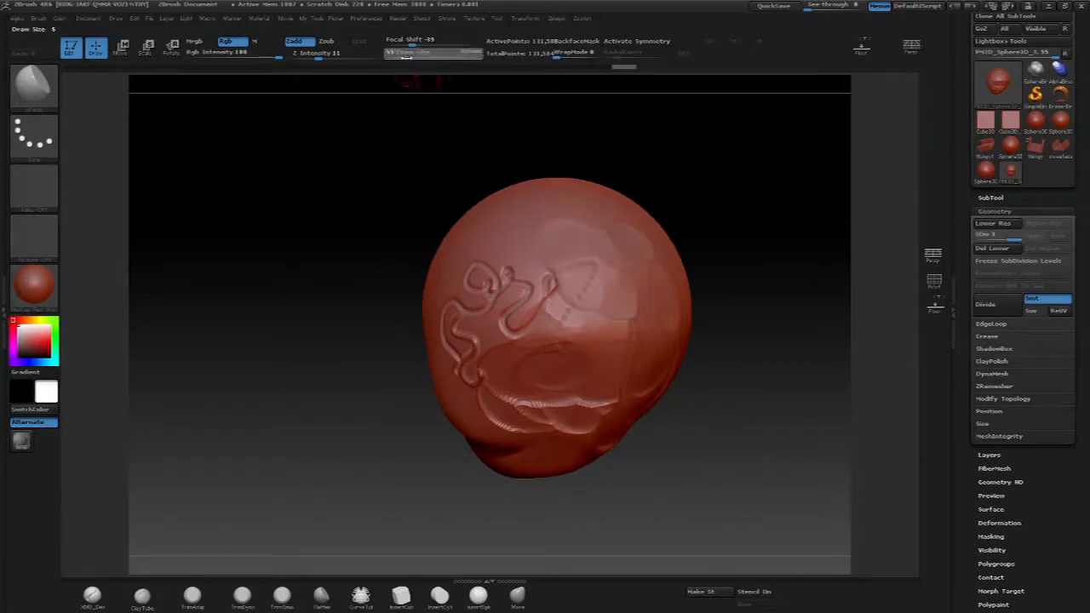
drag(407, 55, 411, 56)
drag(320, 59, 340, 59)
click(329, 59)
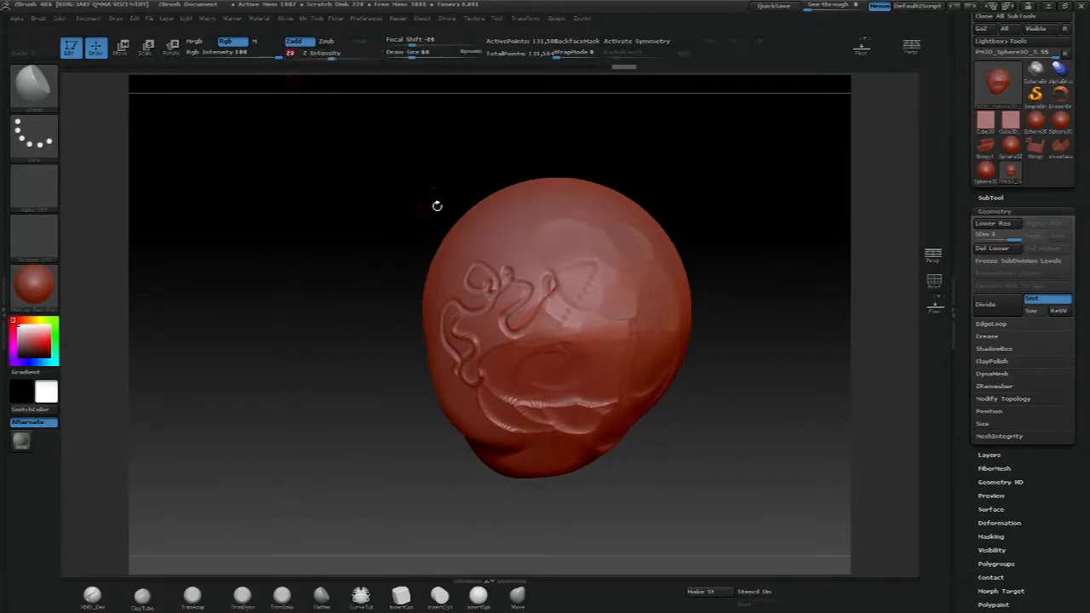
text(49)
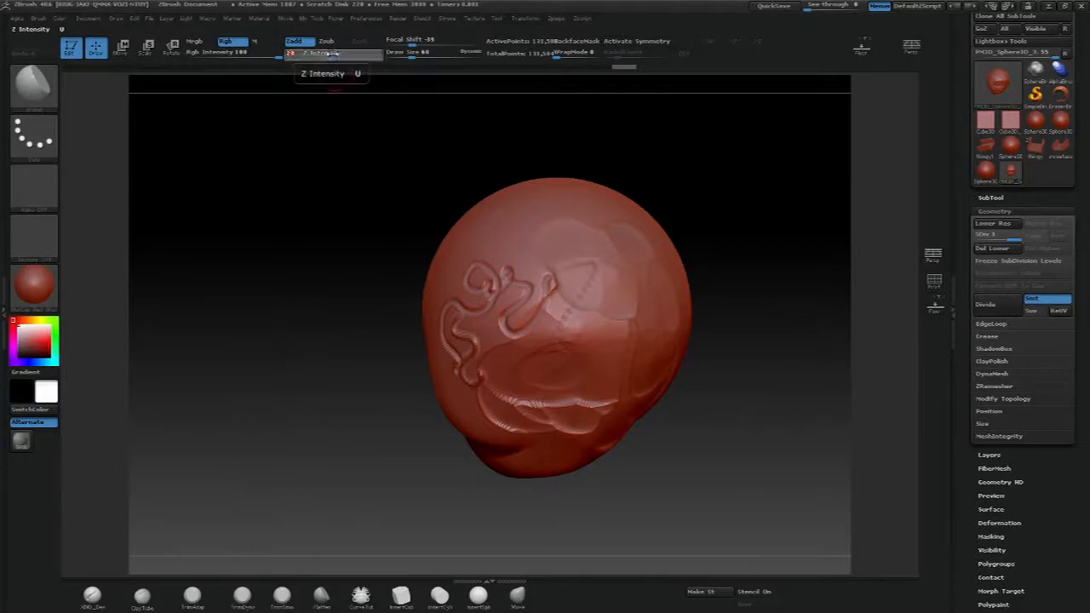
key(Return)
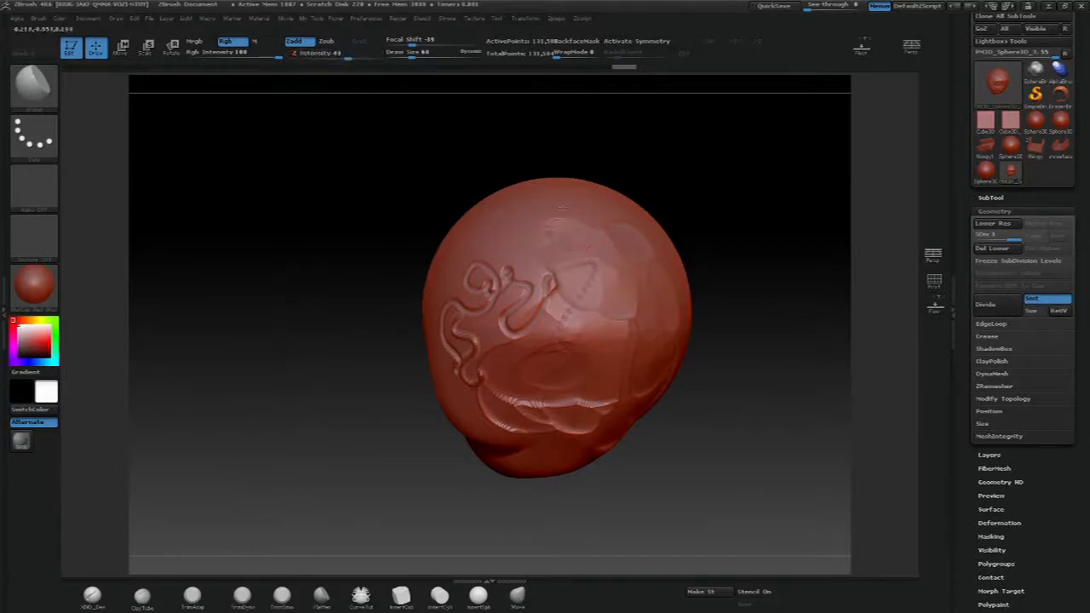
drag(562, 207, 557, 203)
- Return to the XMD_Deep brush and carve a nearly straight stroke across the upper front at Z Intensity 22
click(349, 57)
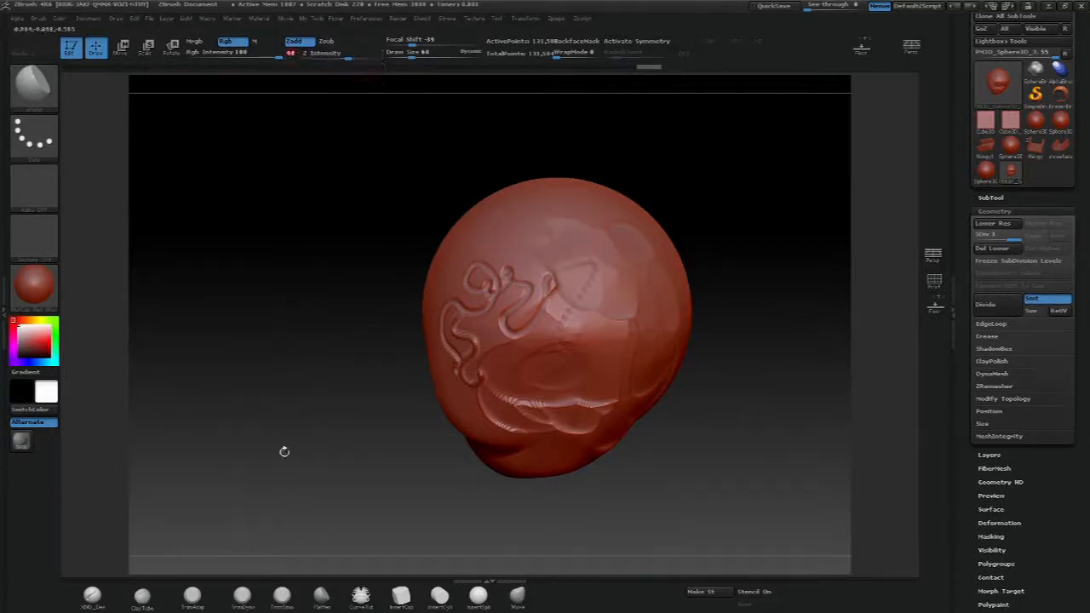
click(92, 594)
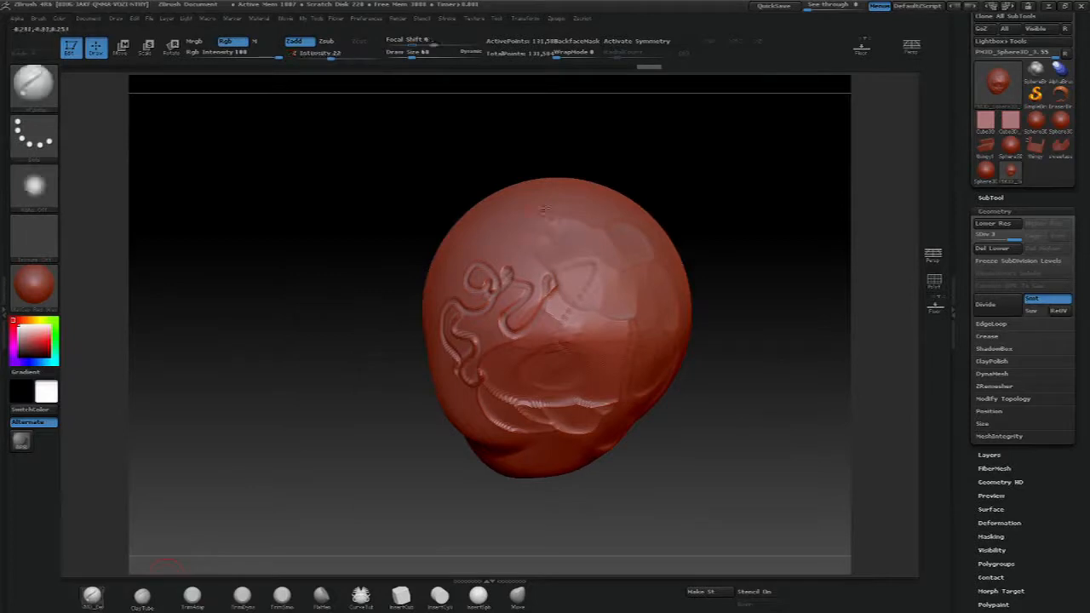
drag(500, 214, 618, 248)
- Set the brush's Z Intensity to 100 and carve a long, deep looping stroke around the upper front
click(332, 55)
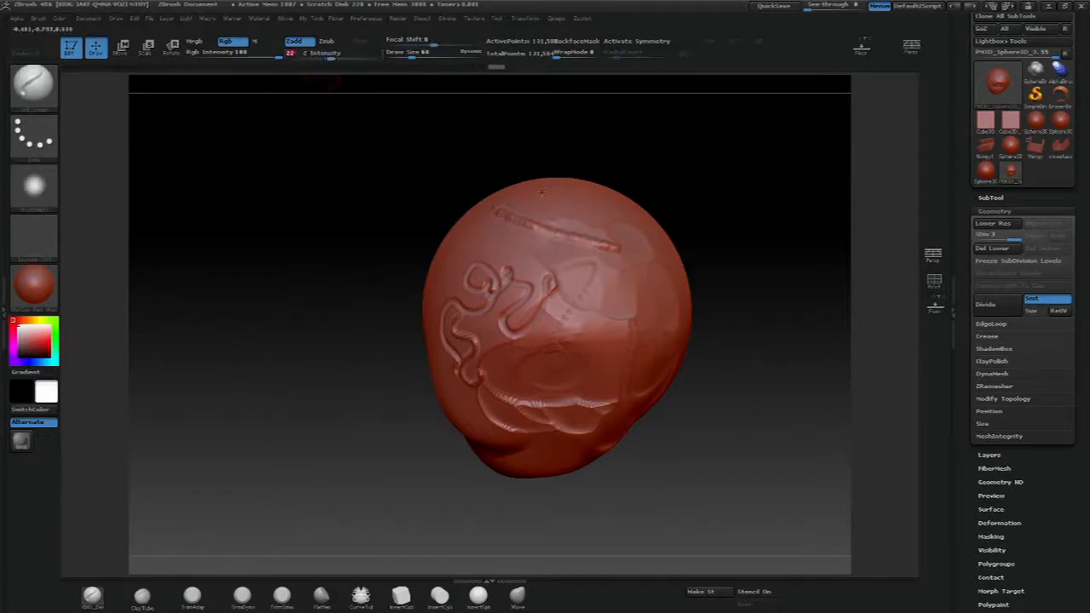
text(100)
mouse_move(535, 205)
mouse_down()
mouse_move(633, 215)
mouse_move(665, 239)
mouse_move(639, 273)
mouse_move(482, 267)
mouse_move(515, 329)
mouse_up()
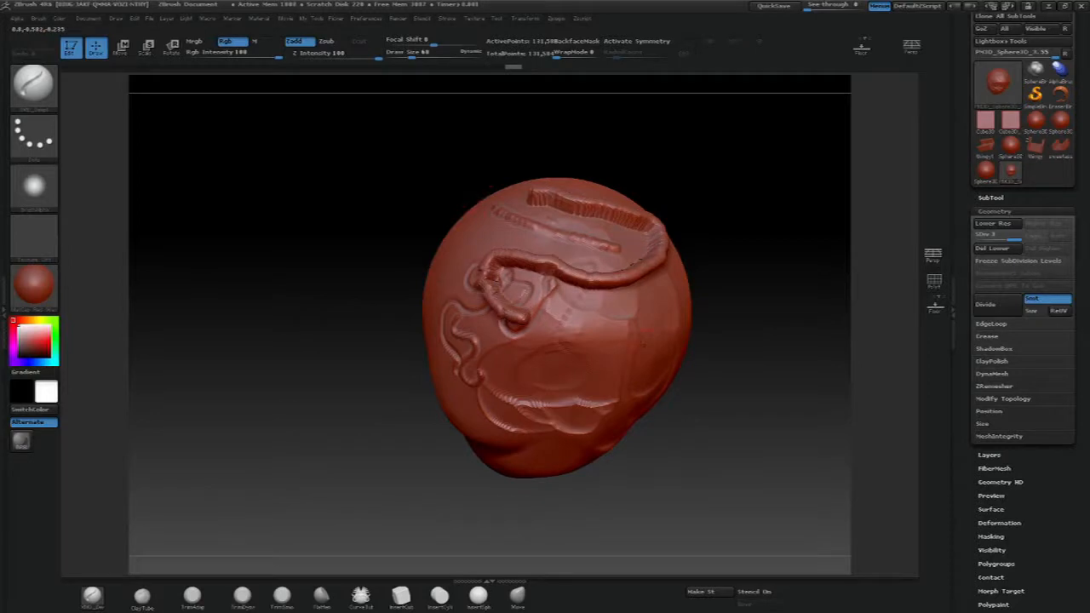
key(space)
mouse_move(727, 221)
mouse_down()
mouse_move(710, 207)
mouse_move(721, 204)
mouse_up()
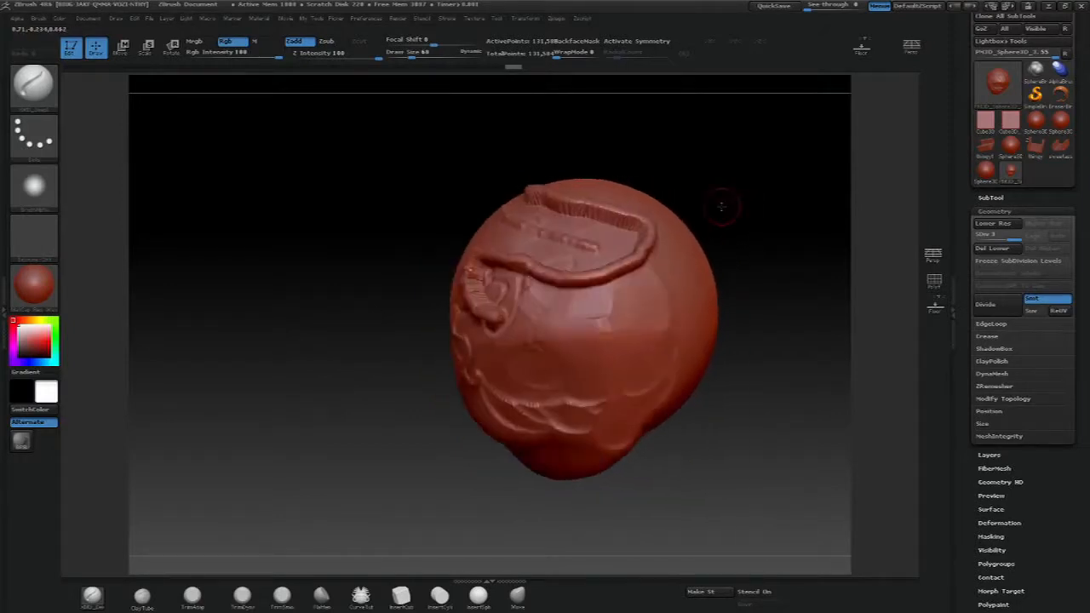